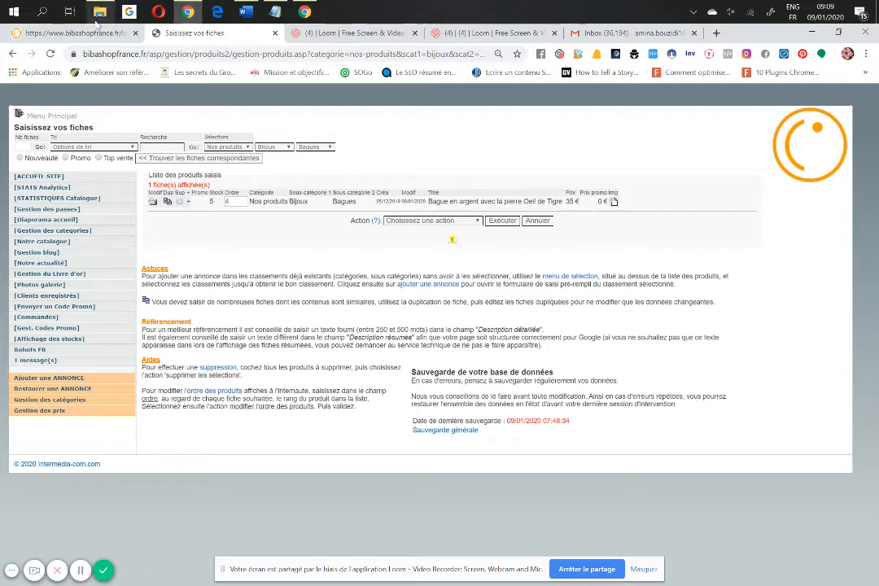
- Open the product page of "Bague en argent avec la pierre Oeil de Tigre" from the shop's Bagues category
left_click(73, 32)
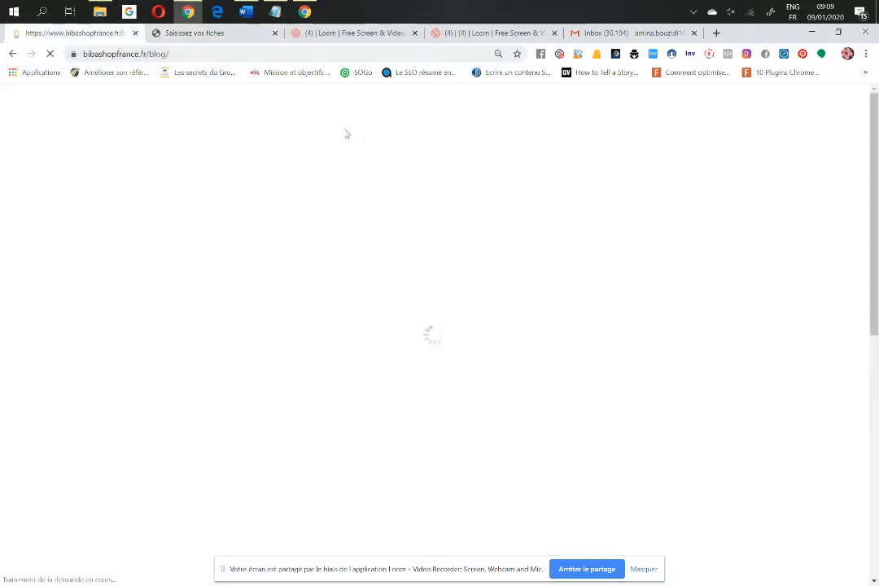
left_click(201, 52)
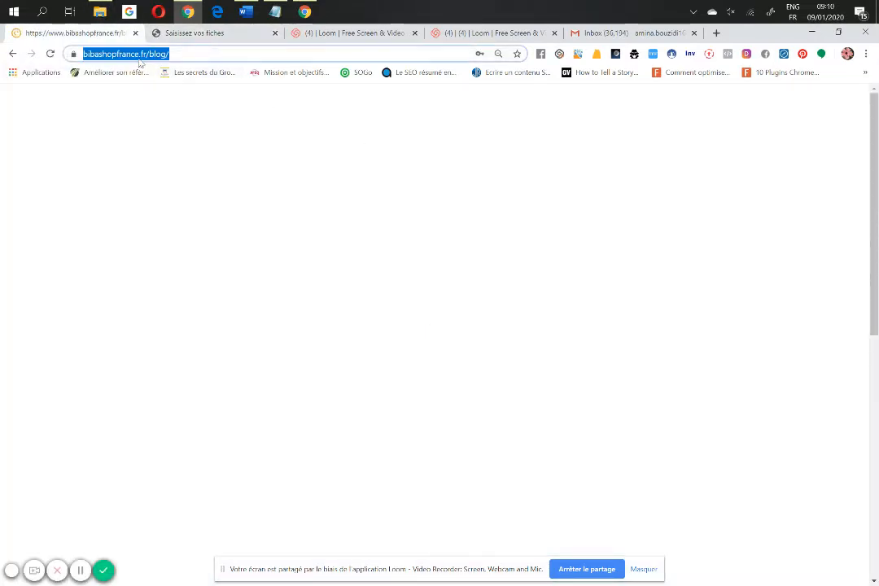
left_click(446, 236)
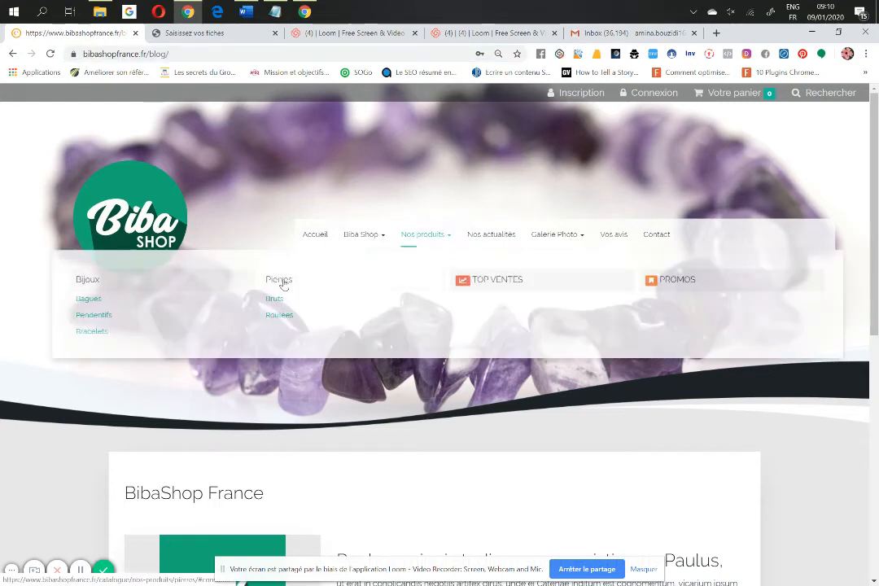
left_click(88, 300)
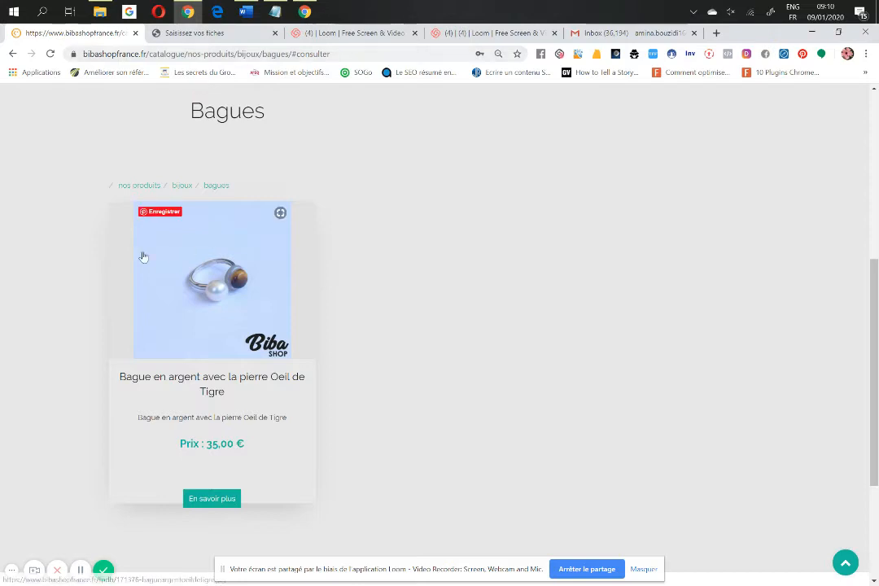
left_click(225, 505)
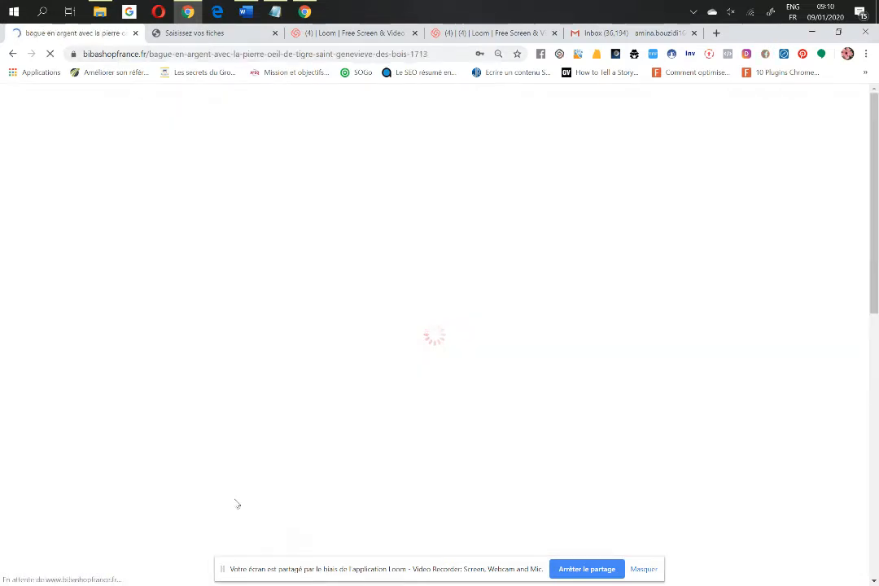
- Review the ring's description and price on its public product page
scroll(711, 361, "down", 3)
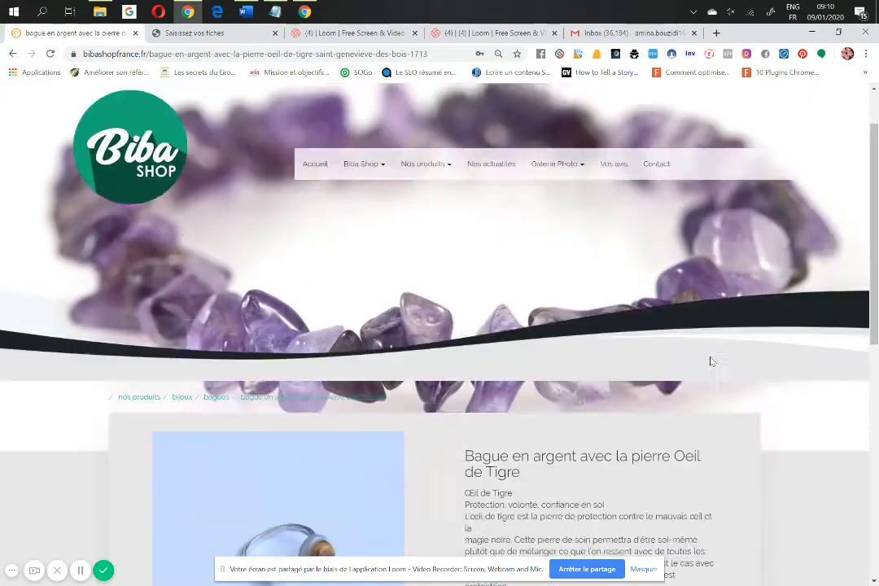
left_click_drag(475, 330, 616, 433)
scroll(618, 432, "down", 2)
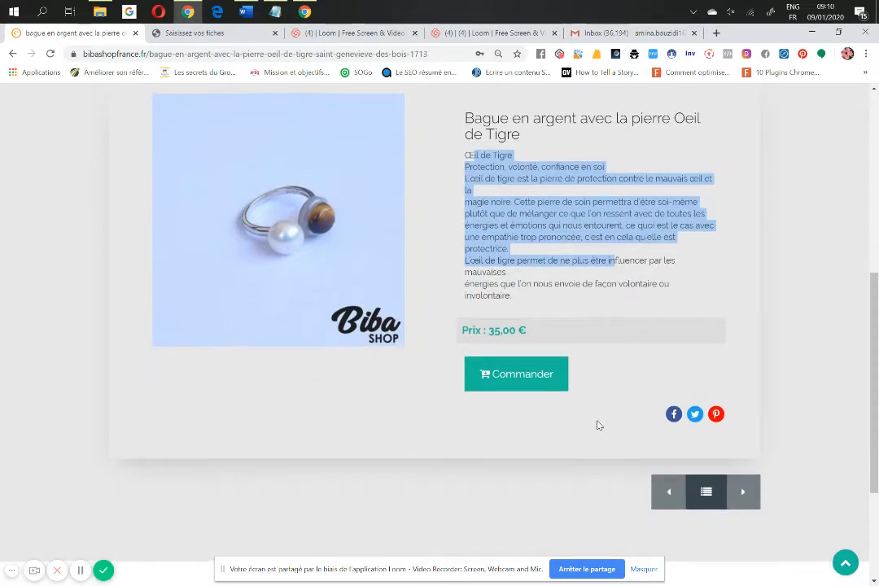
scroll(599, 424, "up", 1)
left_click(508, 458)
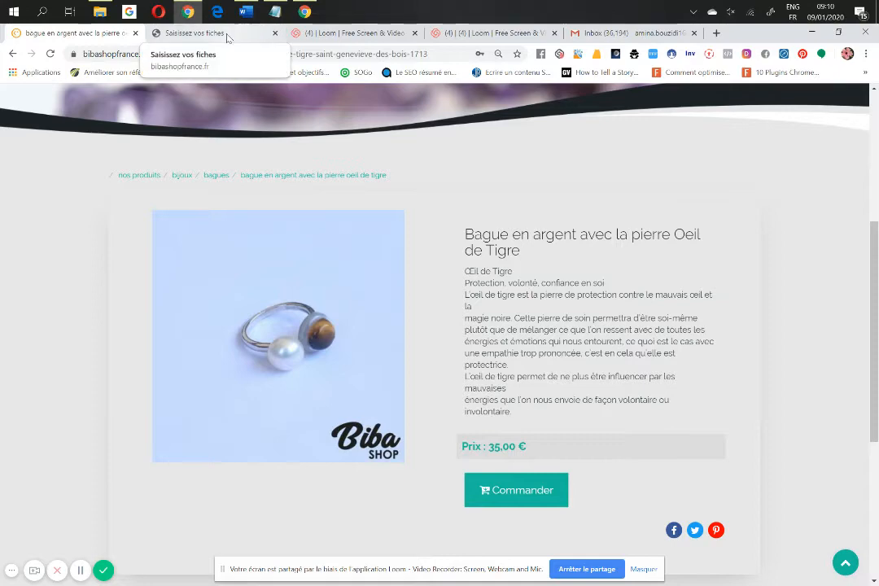
- Open the Oeil de Tigre ring's product sheet in the shop administration and set its Prix Promo to 25
left_click(193, 32)
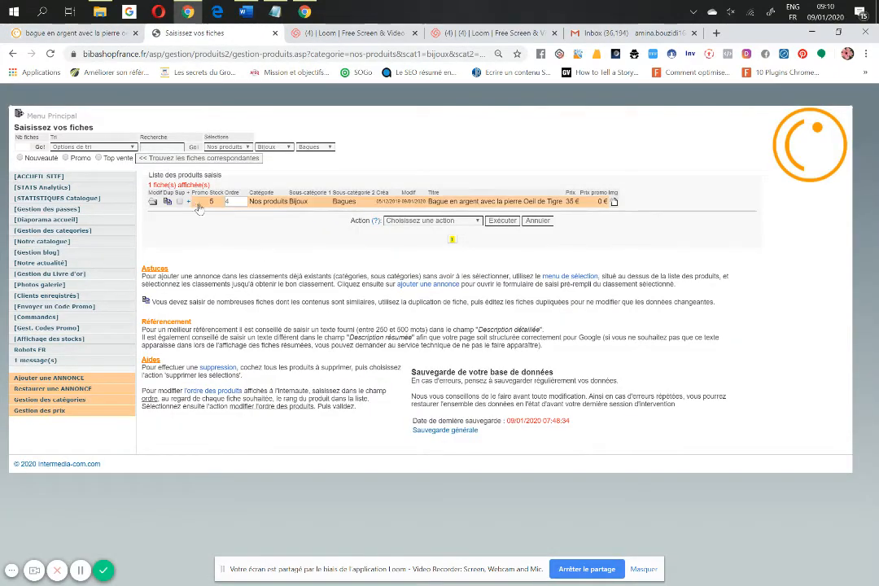
left_click(151, 203)
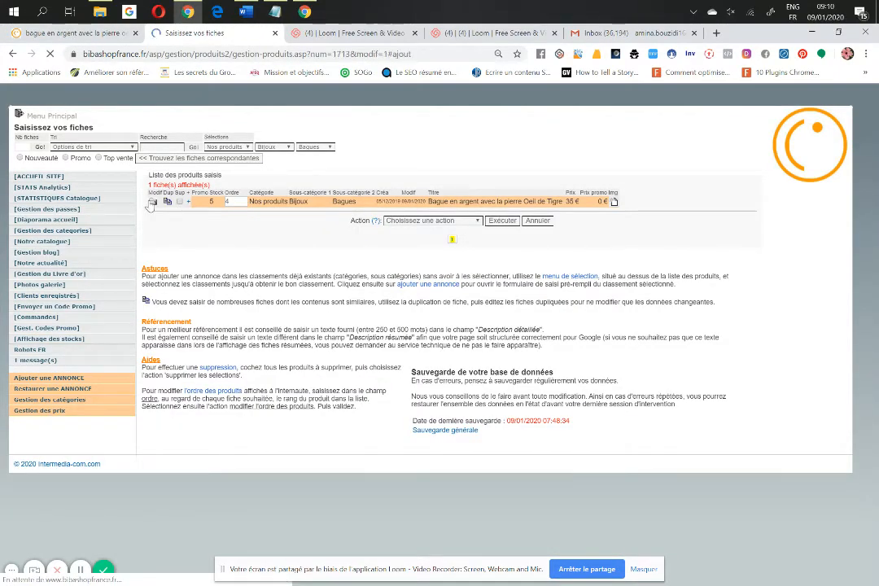
scroll(155, 204, "down", 2)
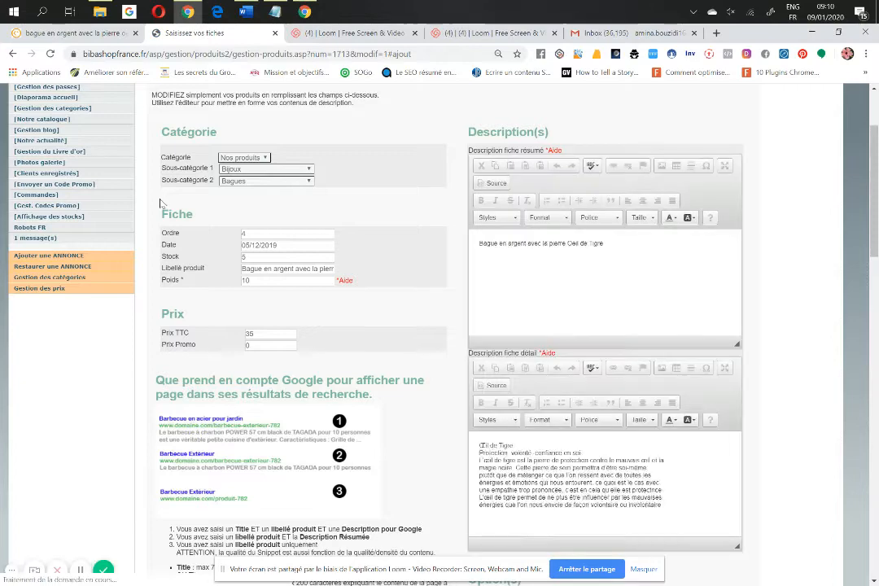
scroll(532, 258, "down", 2)
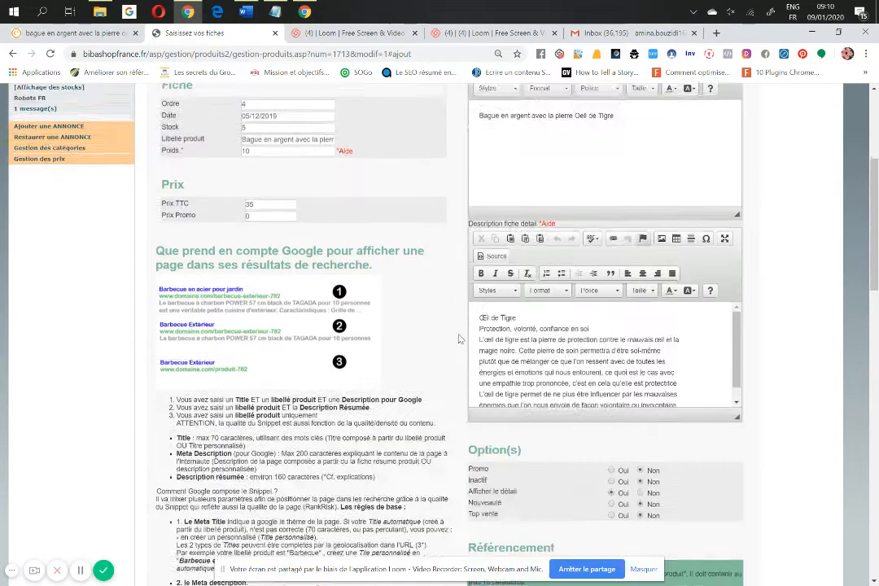
scroll(363, 294, "up", 1)
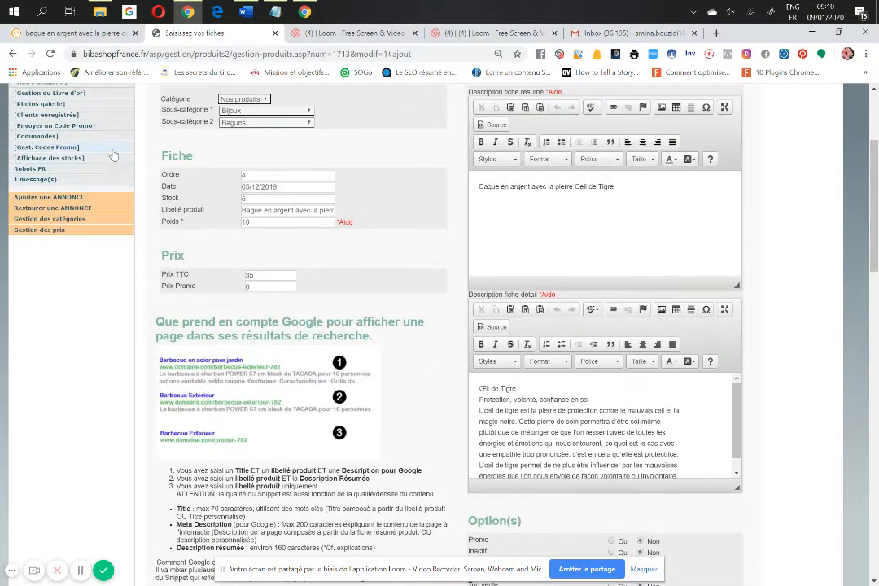
double_click(269, 287)
type("25")
- Set the ring's Promo option to Oui and submit the product sheet
scroll(434, 302, "down", 2)
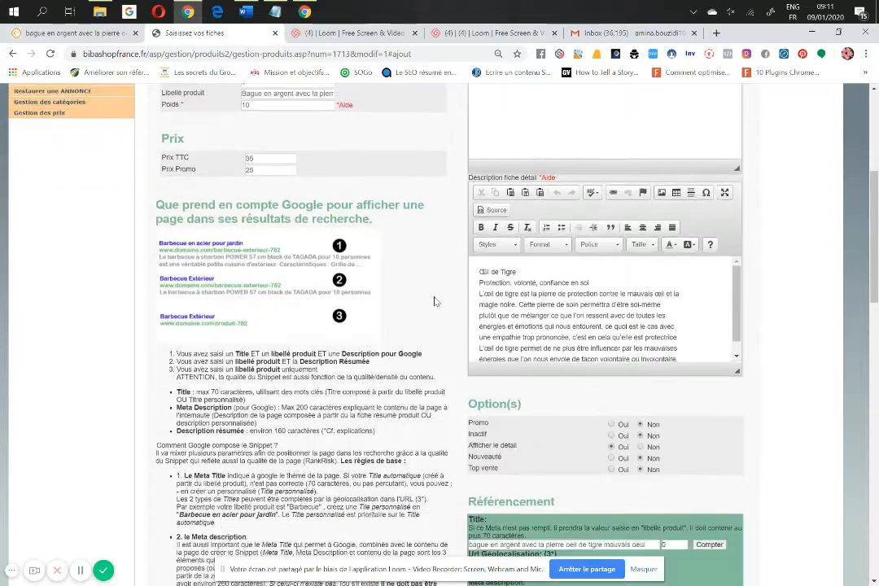
scroll(435, 301, "down", 2)
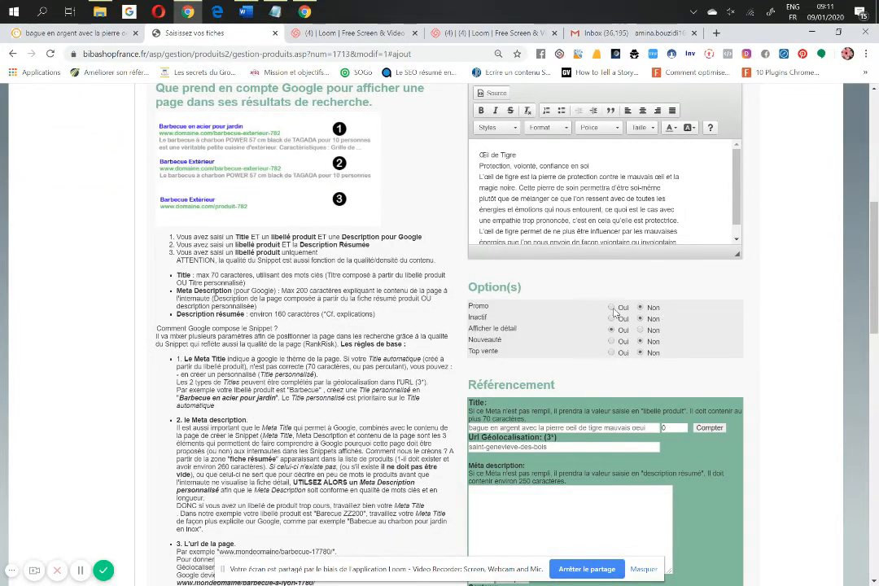
scroll(658, 318, "down", 13)
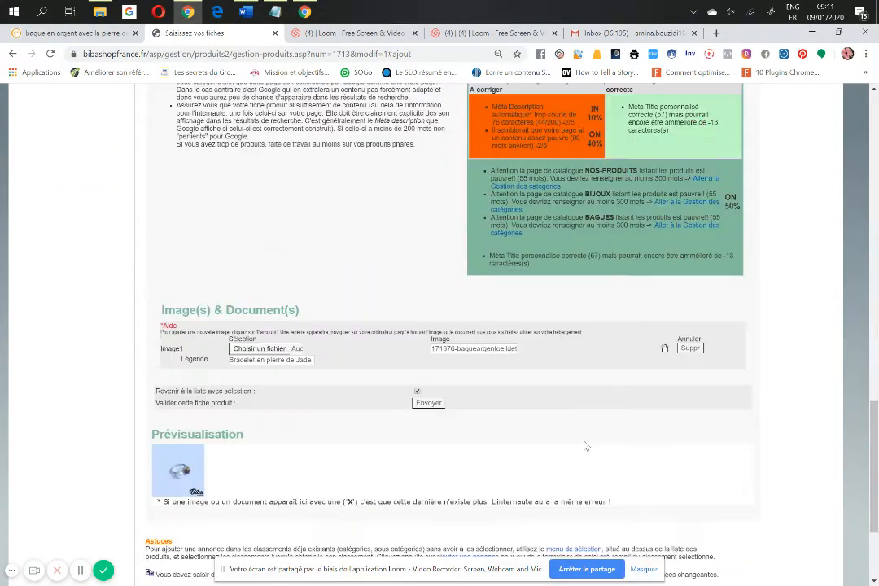
left_click(441, 408)
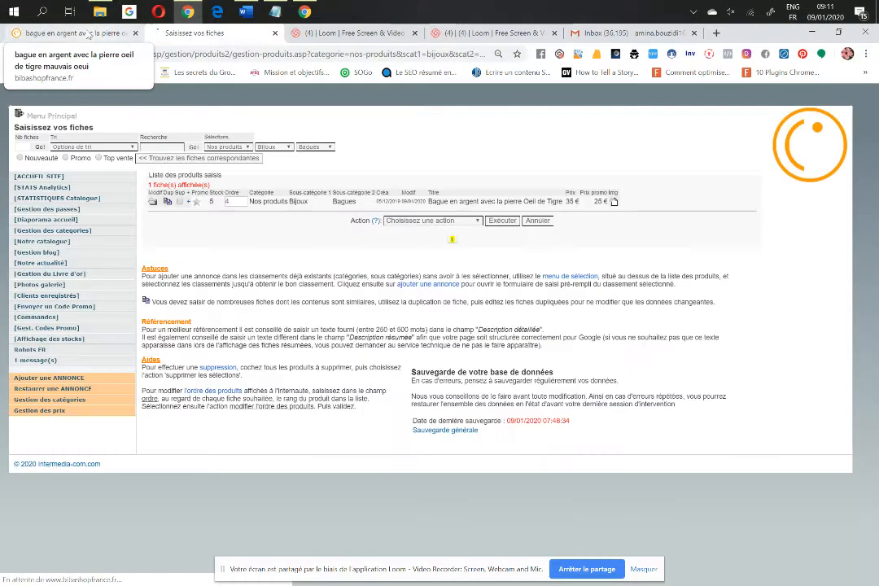
- Reload the ring's public product page and check how its promotion label and prices are displayed
left_click(88, 34)
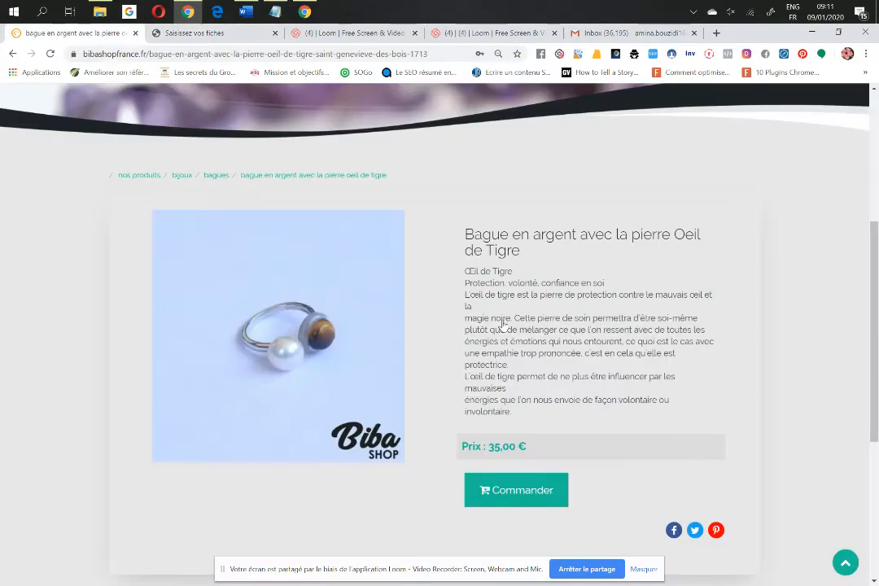
left_click(325, 53)
key("Return")
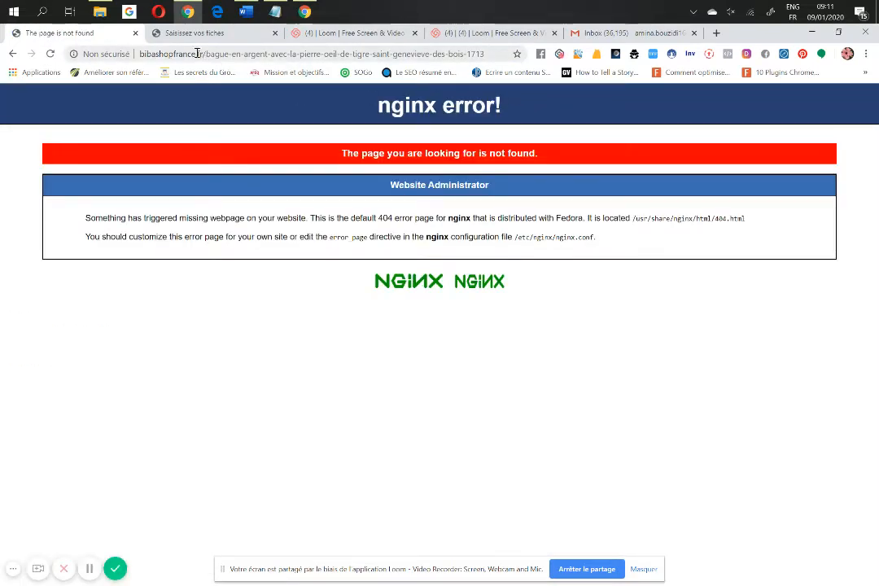
left_click(12, 54)
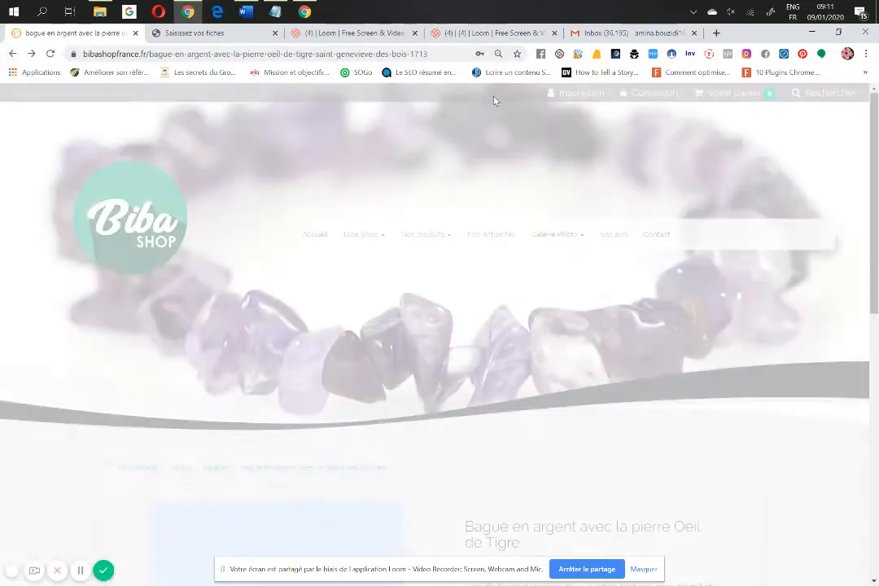
scroll(593, 330, "down", 3)
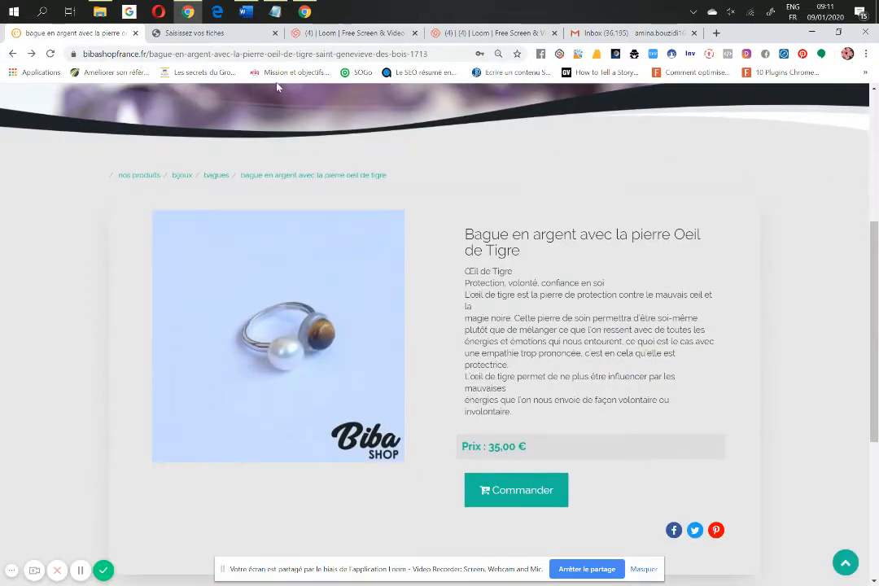
left_click(287, 181)
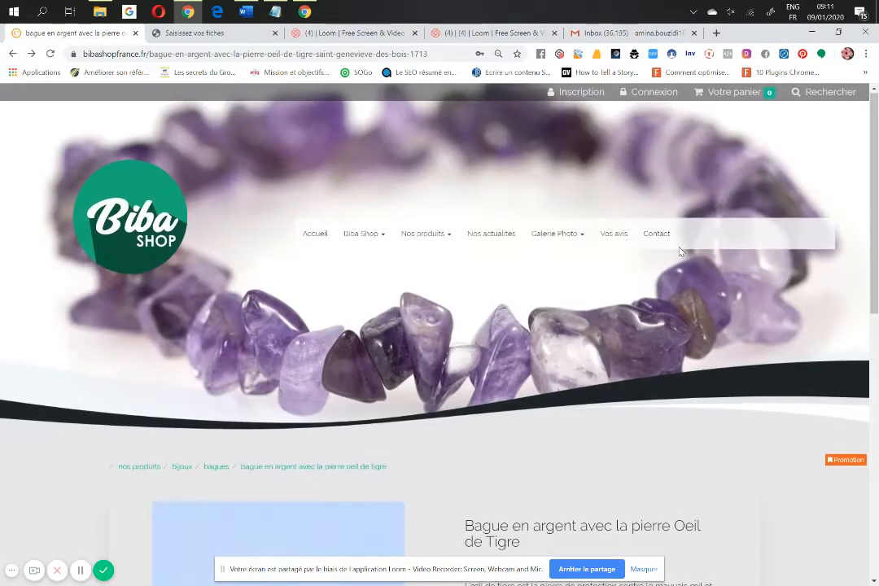
scroll(573, 208, "down", 5)
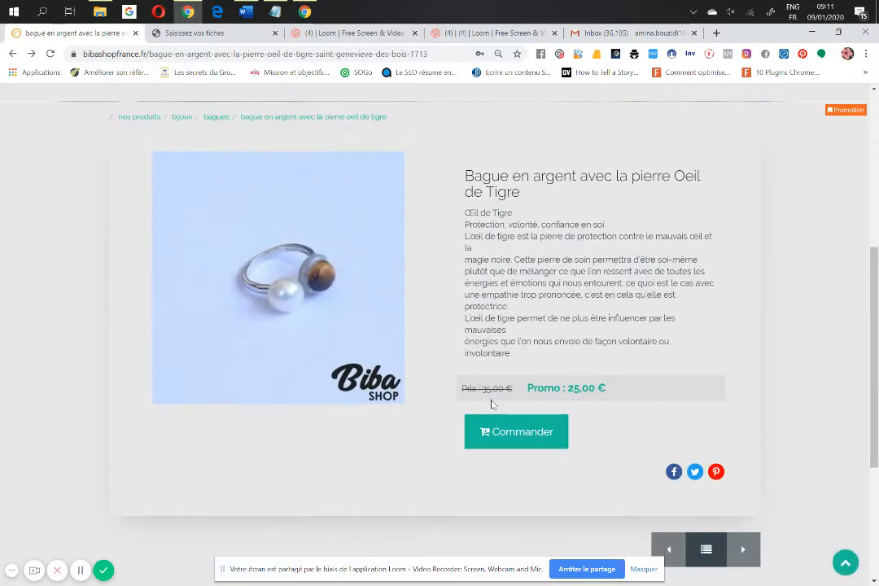
left_click_drag(461, 389, 541, 387)
left_click(711, 389)
- Reopen the ring's product sheet in the administration and set the Nouveauté option to Oui
left_click(221, 34)
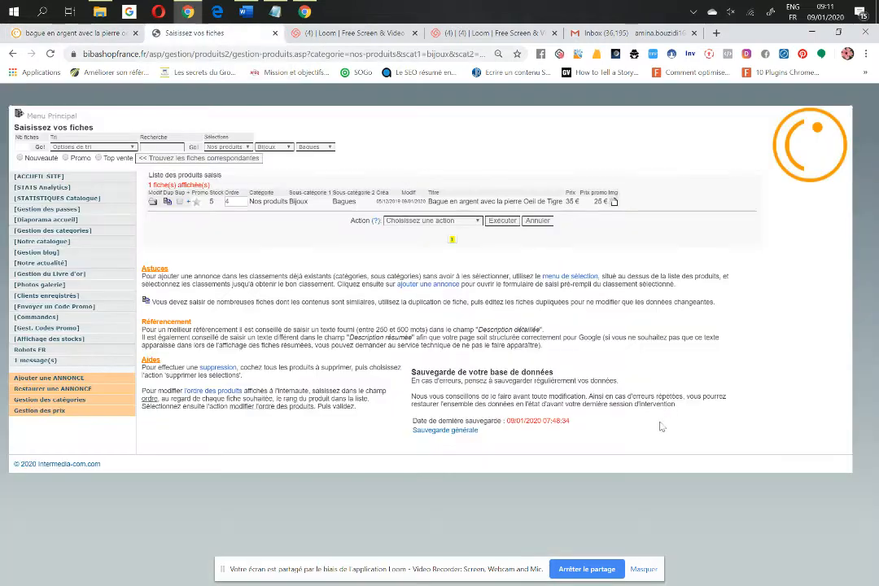
left_click(152, 202)
scroll(592, 338, "down", 3)
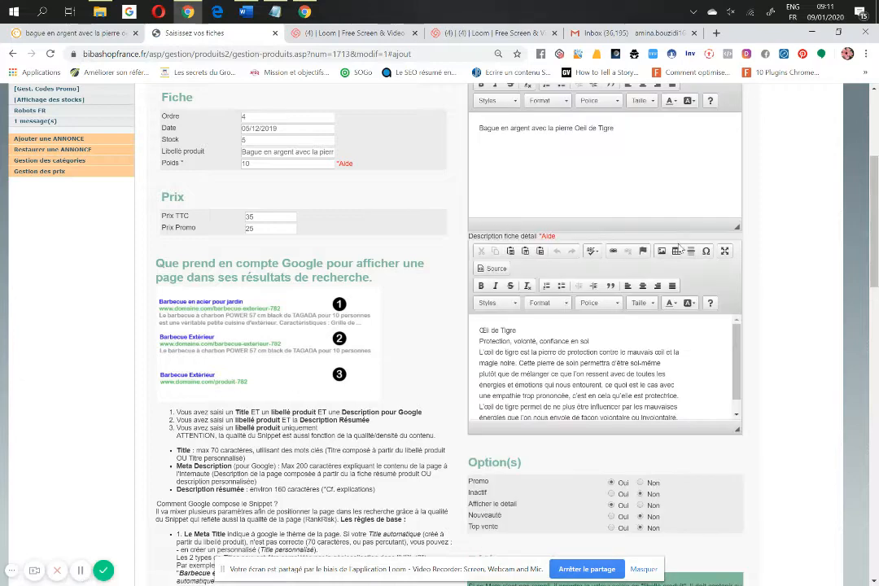
scroll(662, 381, "down", 2)
scroll(752, 415, "down", 2)
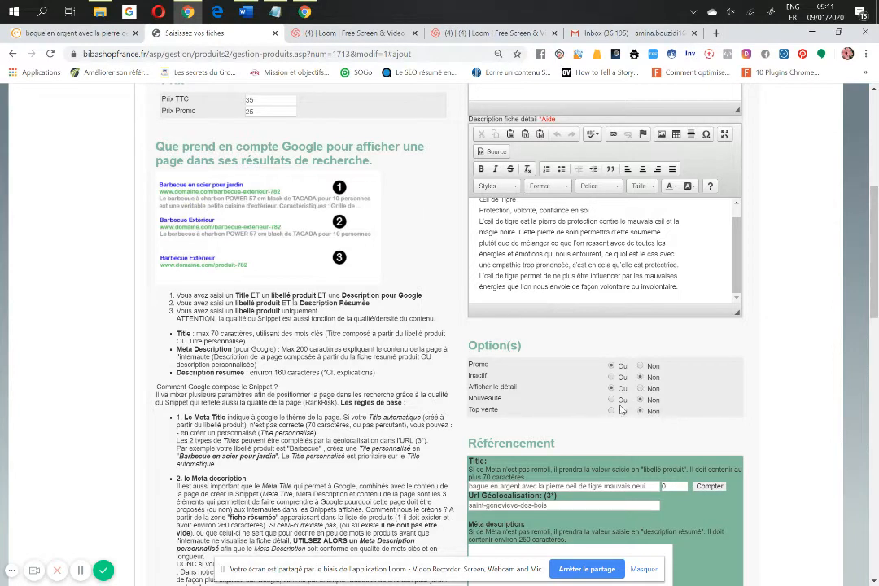
left_click(613, 401)
- Set the ring's Top vente option to Non and submit the product sheet
scroll(612, 399, "down", 4)
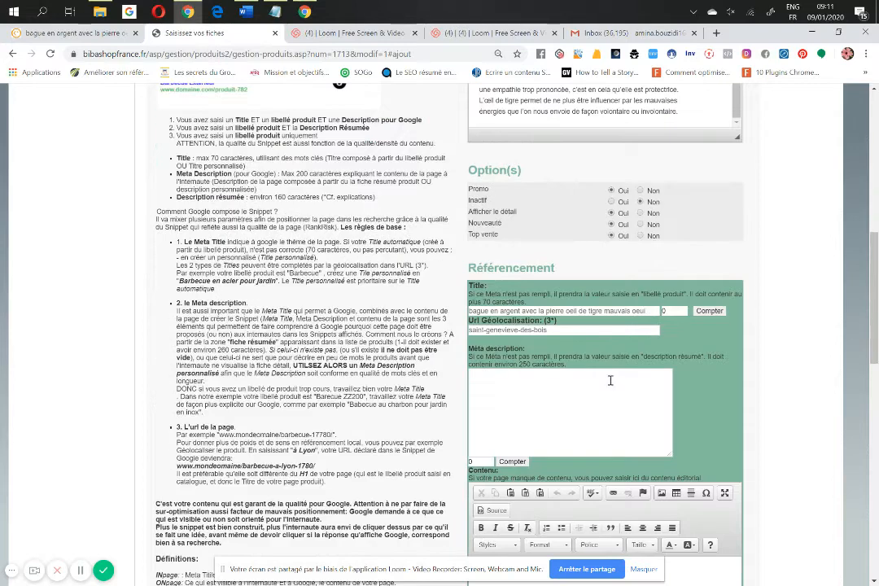
left_click(641, 236)
scroll(504, 329, "down", 15)
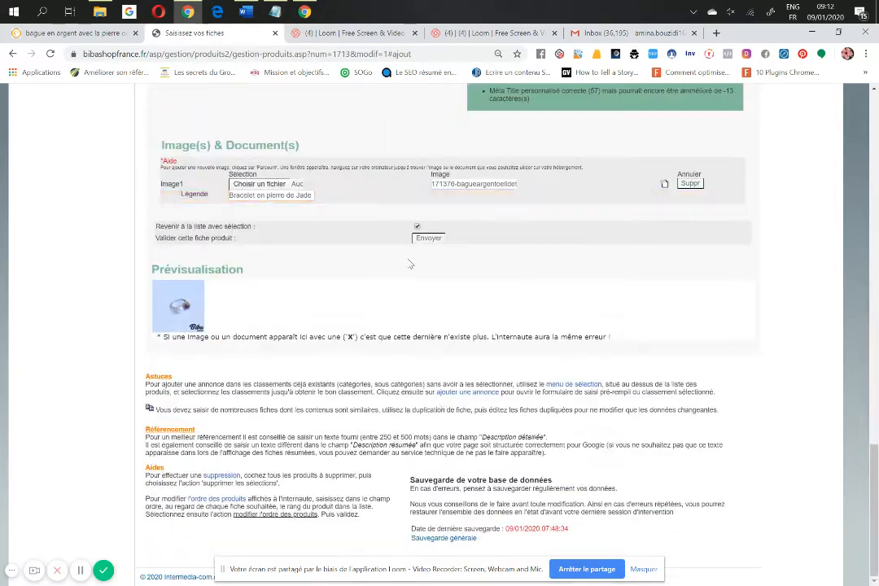
left_click(420, 238)
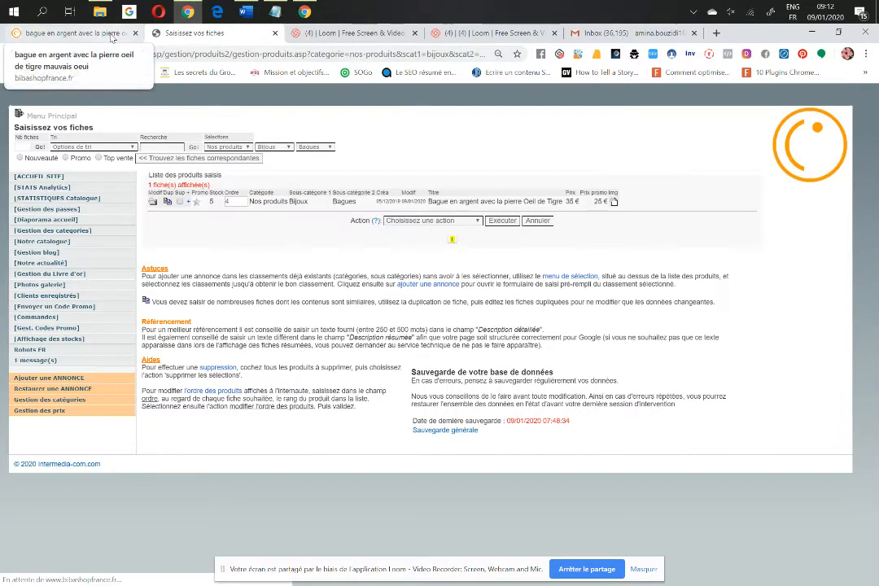
- Check the ring's labels and prices in the shop's public Bagues category listing
left_click(111, 35)
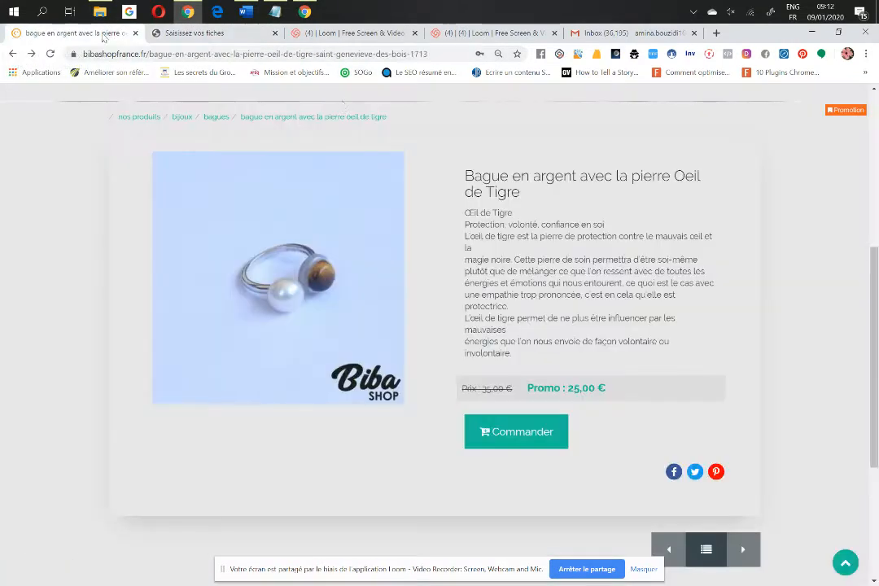
left_click(211, 119)
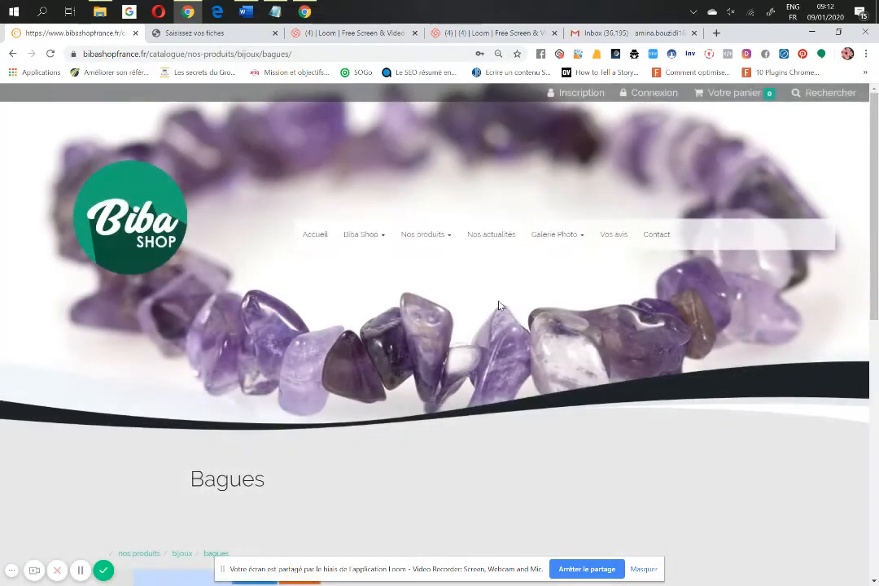
scroll(477, 349, "down", 6)
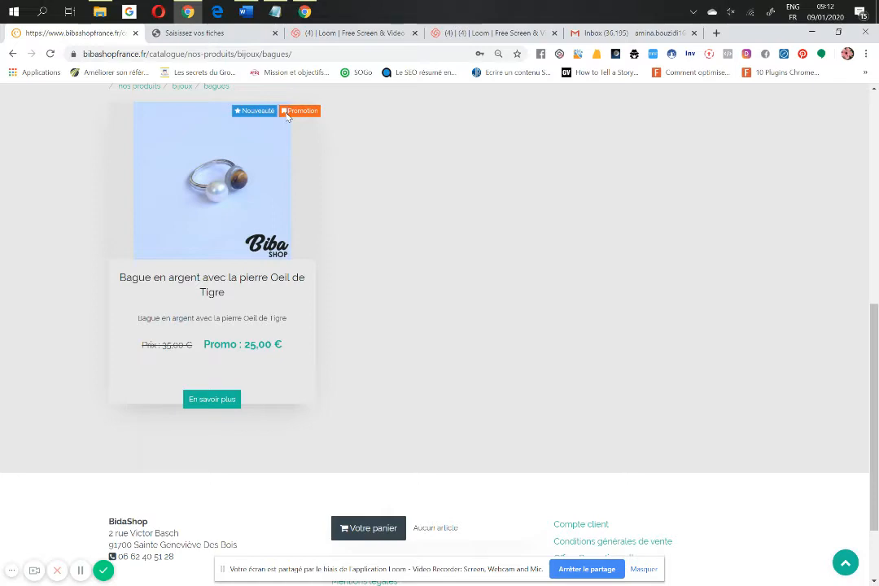
- Open the shop's Promos listing to check that the ring is included
scroll(305, 130, "up", 6)
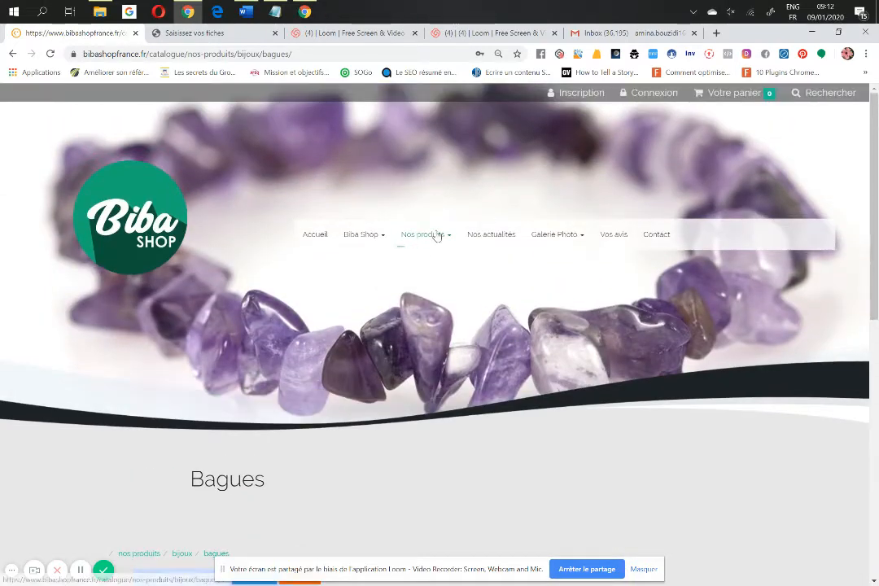
left_click(432, 234)
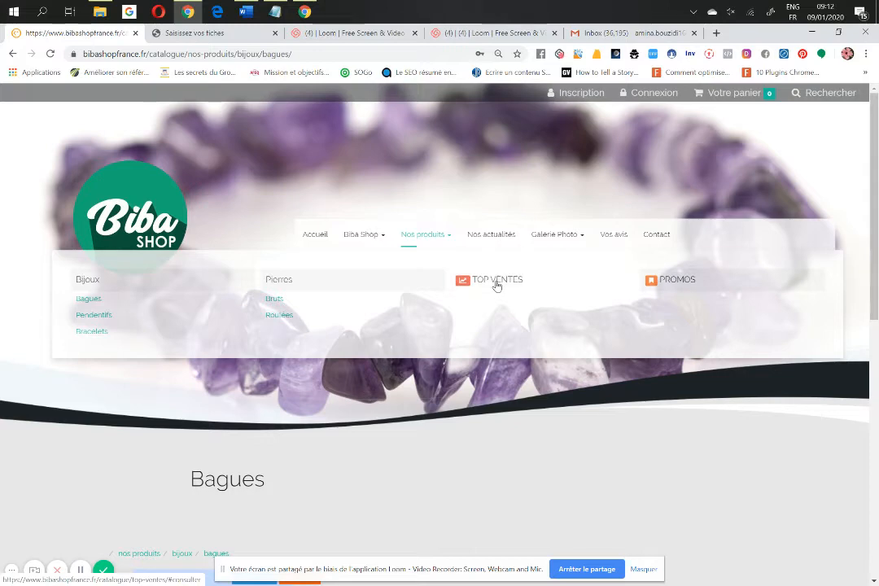
left_click(649, 279)
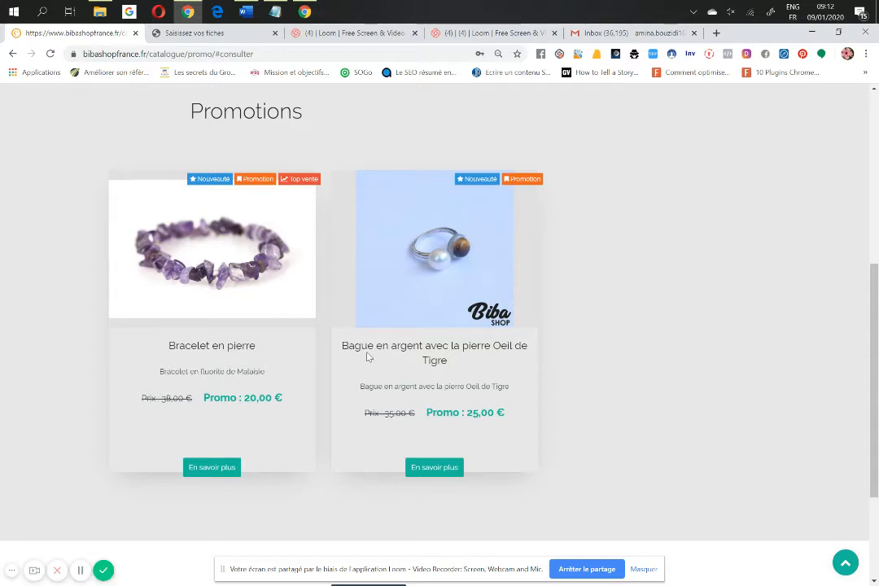
- Finish reviewing the Promotions listing and open the full Notre catalogue product list in the administration
scroll(526, 88, "up", 2)
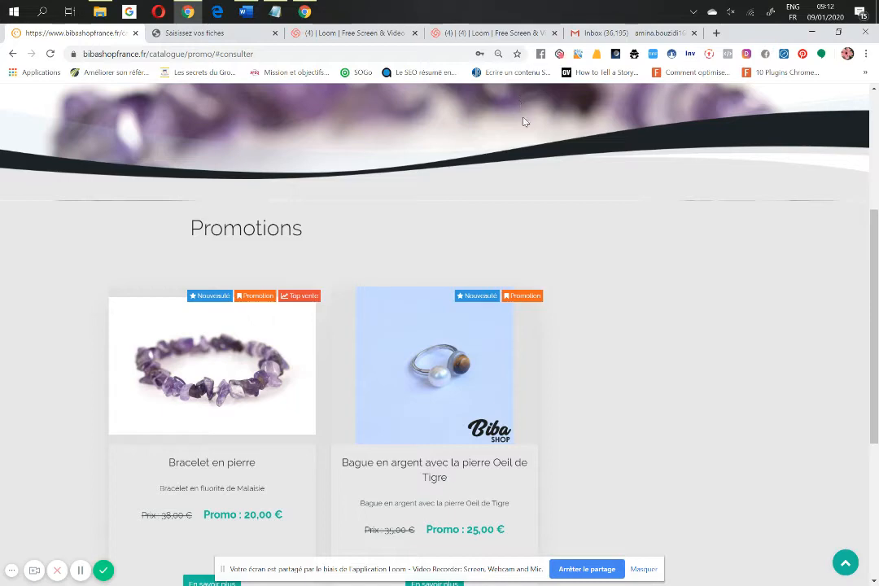
scroll(524, 122, "up", 4)
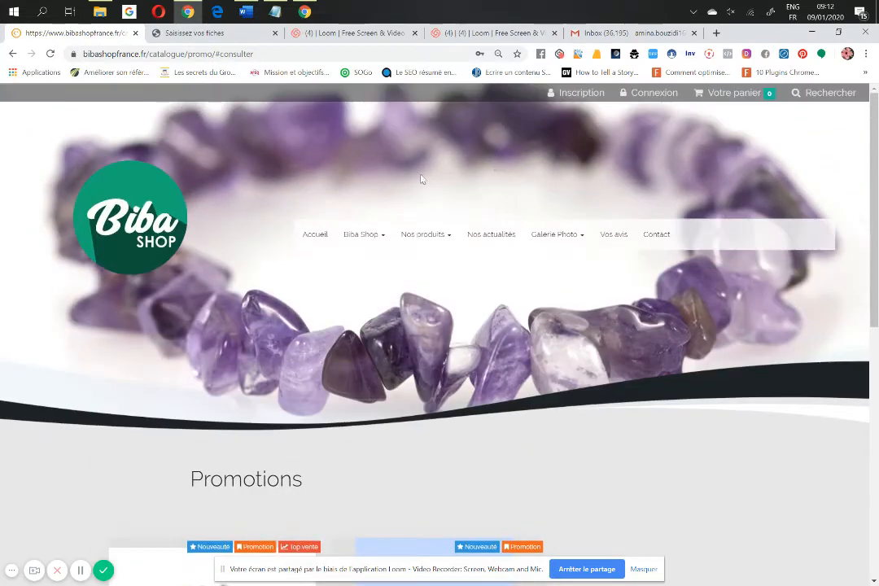
left_click(213, 34)
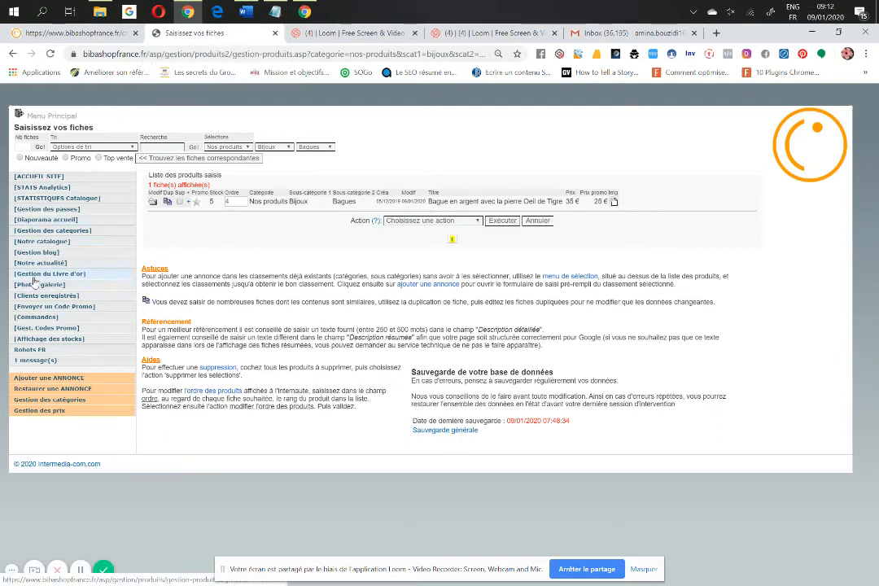
left_click(48, 242)
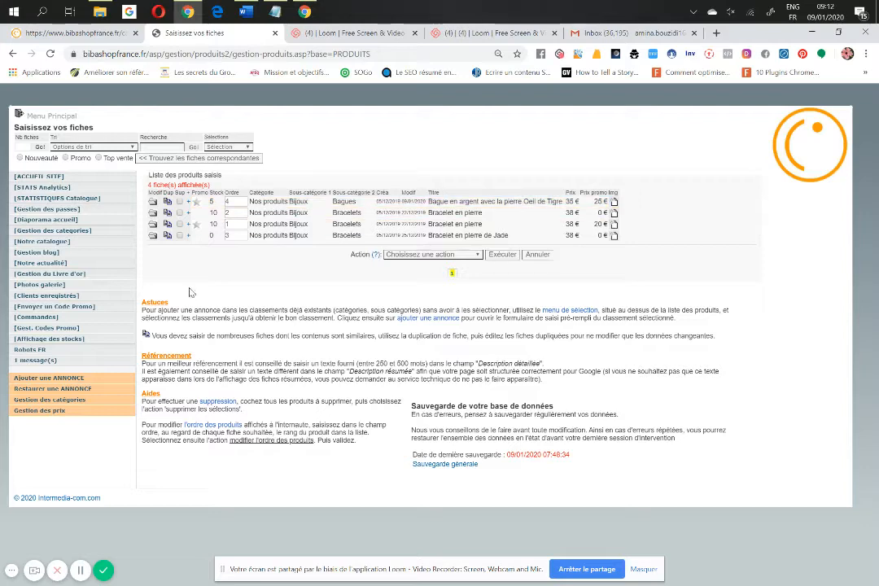
- Duplicate the Qui sommes nous article in the blog management and apply display order 2 to the copy
left_click(42, 254)
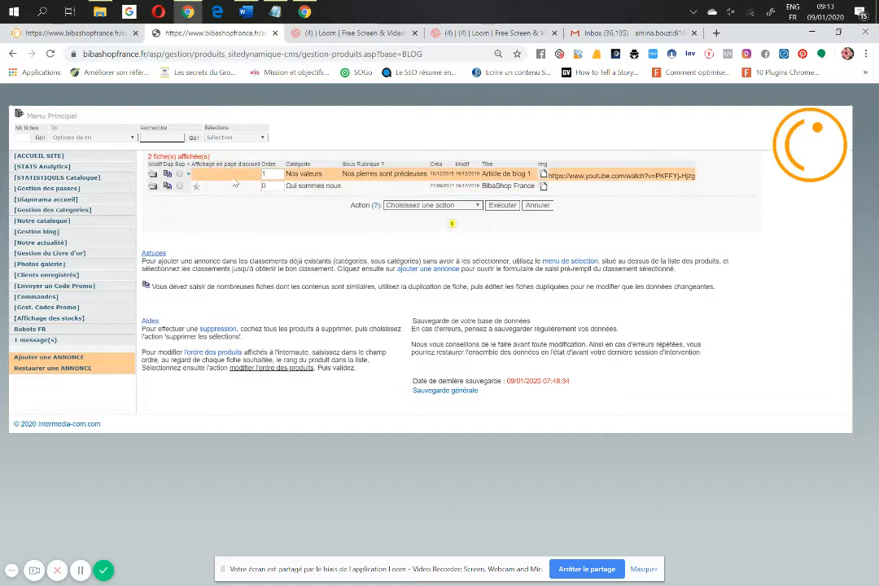
left_click(168, 187)
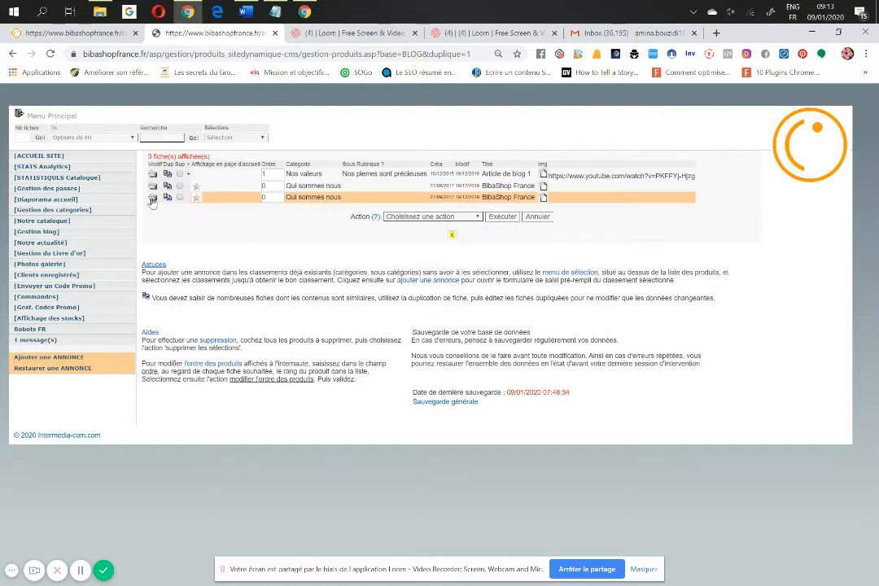
left_click(269, 195)
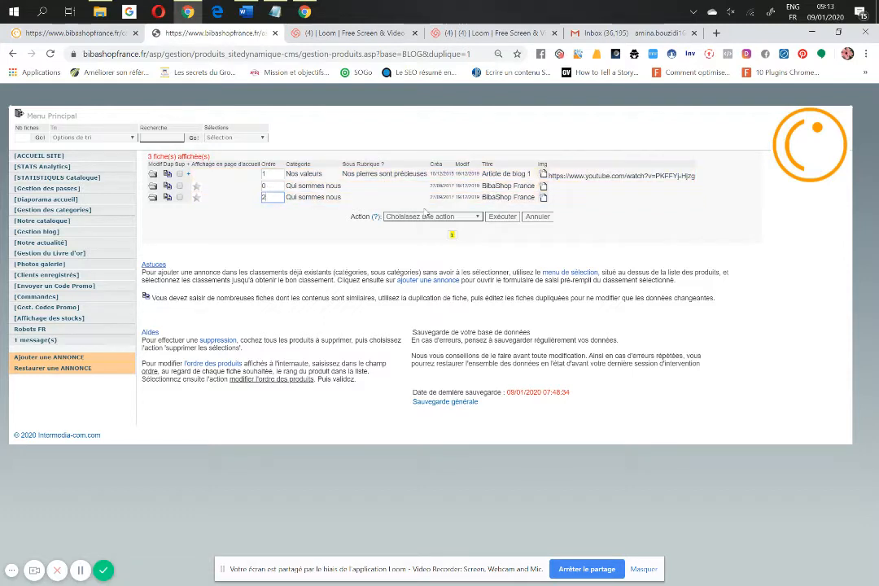
left_click(431, 216)
left_click(429, 249)
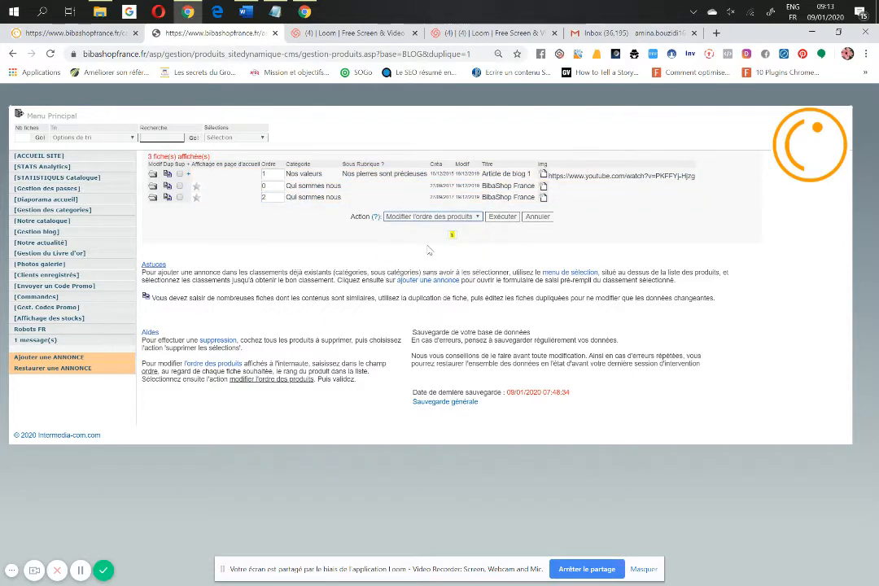
left_click(494, 220)
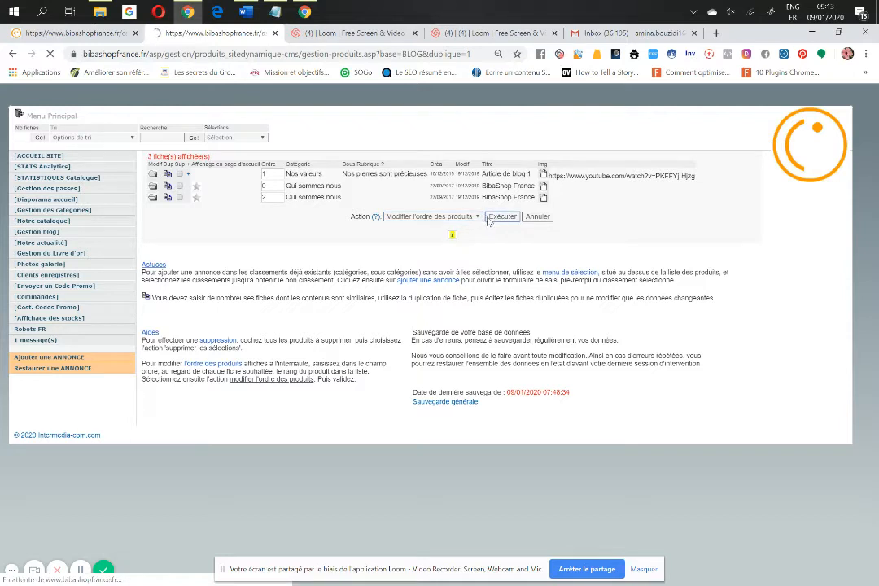
- Open the duplicated Qui sommes nous article for editing and review its available categories
left_click(152, 198)
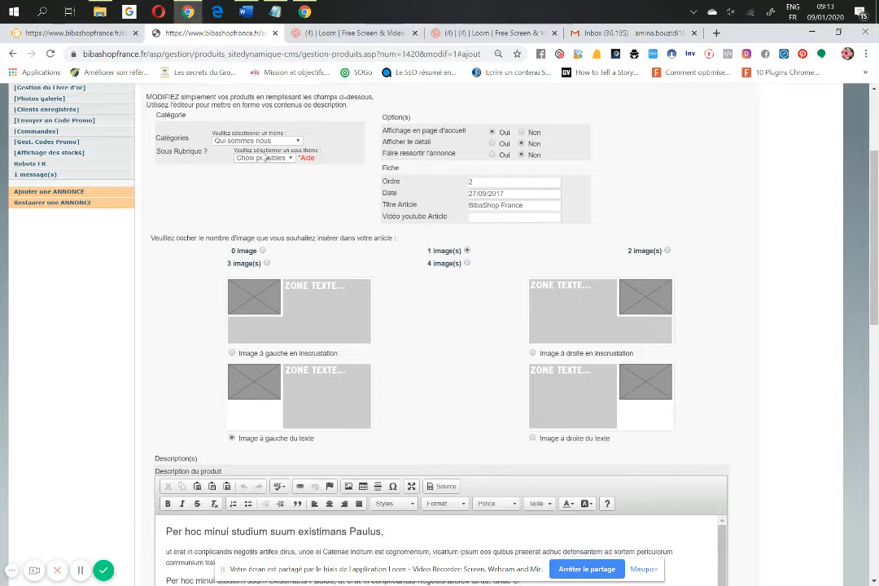
scroll(263, 149, "up", 2)
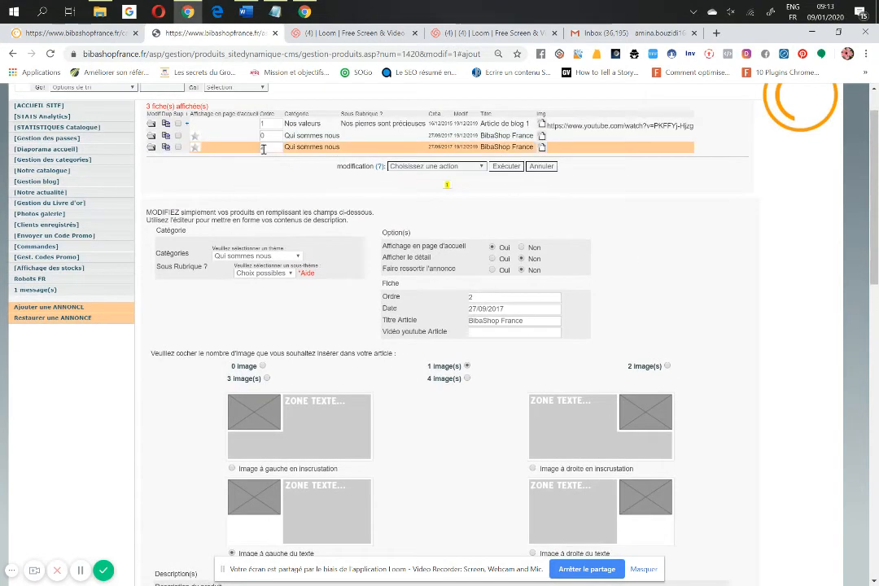
left_click(298, 257)
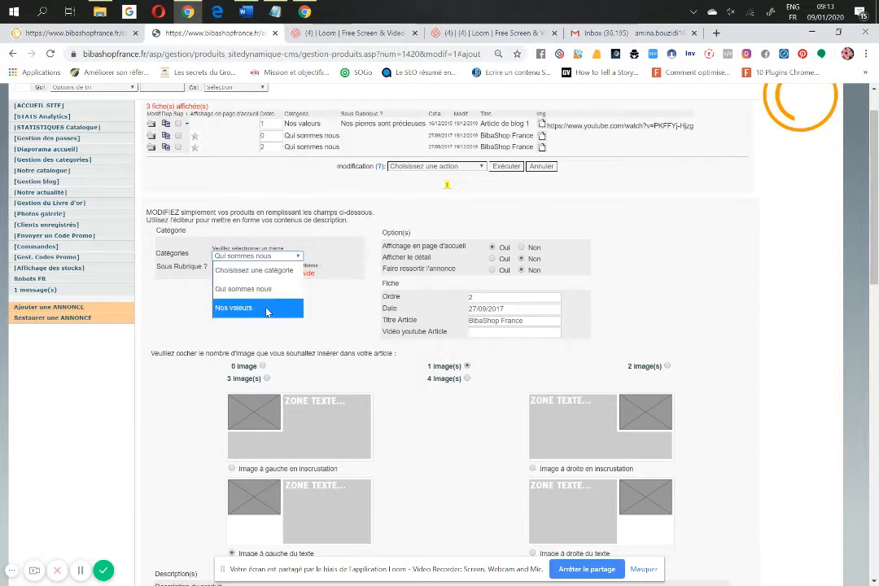
left_click(312, 205)
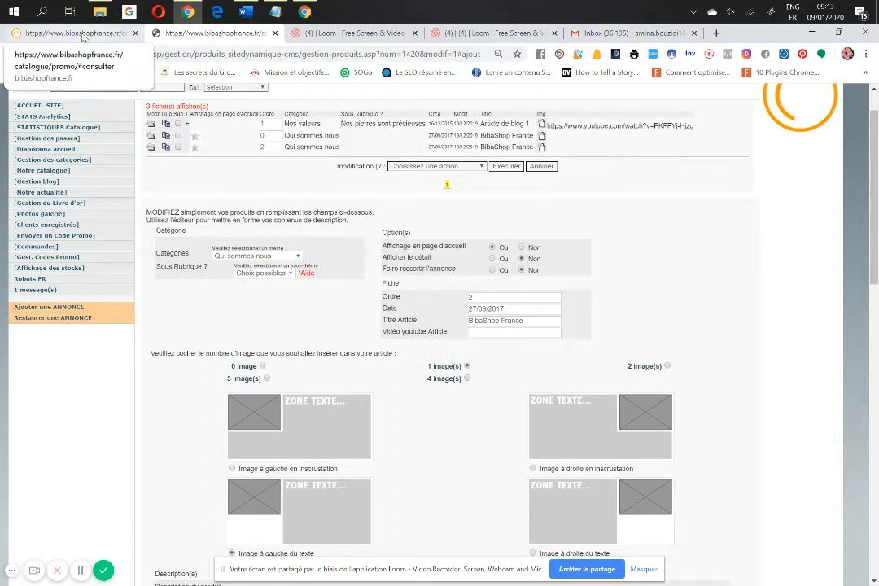
- Check the Biba Shop submenu entries on the public site and return to the article form
left_click(123, 33)
mouse_move(370, 237)
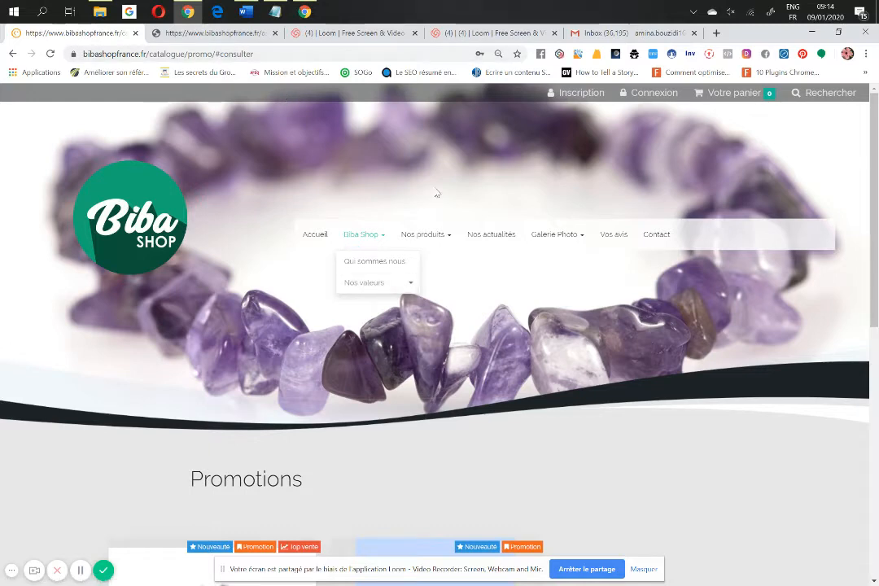
left_click(218, 34)
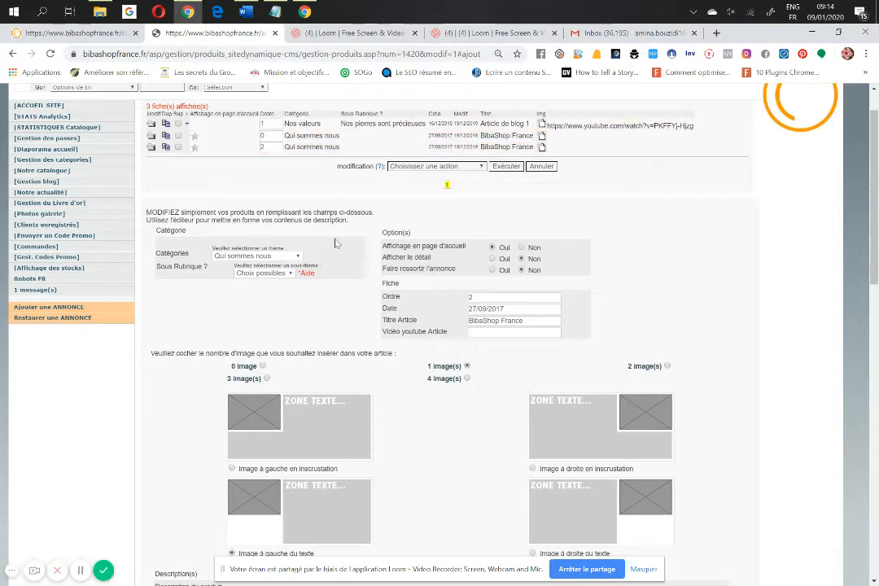
- Assign the duplicated article to the Nos valeurs category and the Nos pierres sont précieuses sub-category
left_click(298, 257)
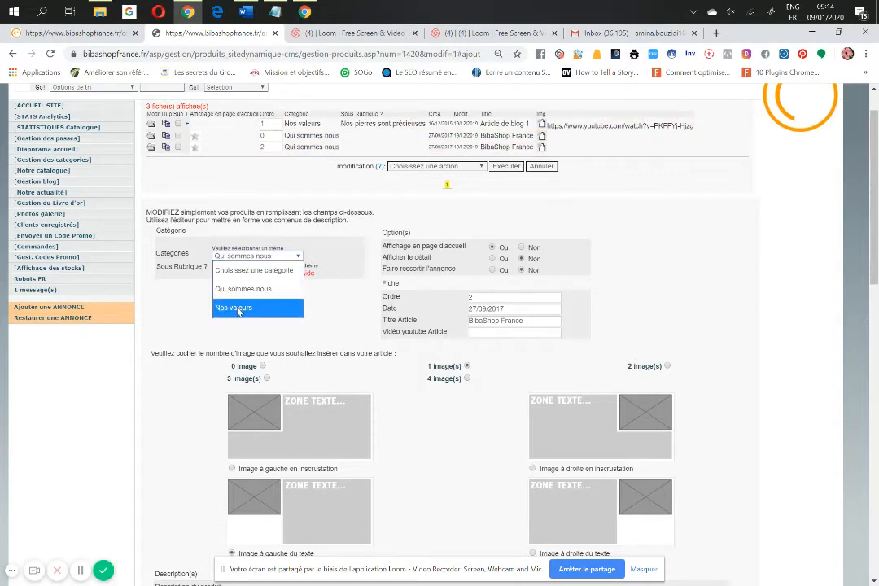
left_click(236, 307)
left_click(310, 275)
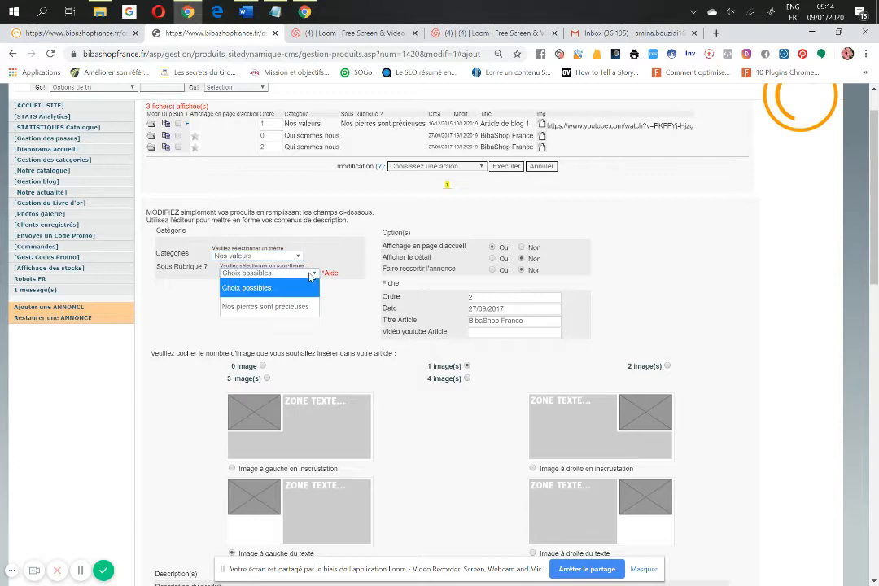
left_click(291, 307)
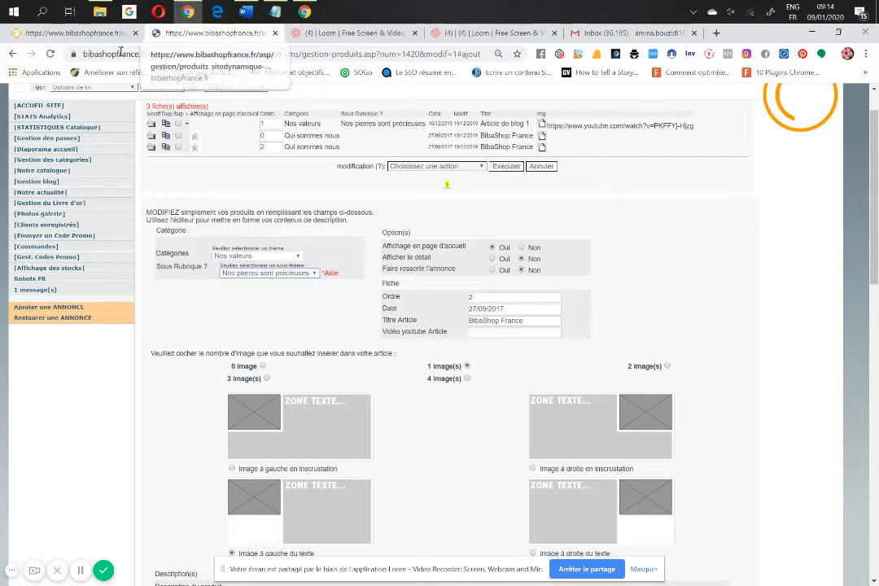
- Check the sub-category under Nos valeurs in the public site's Biba Shop navigation and return to the article form
left_click(101, 37)
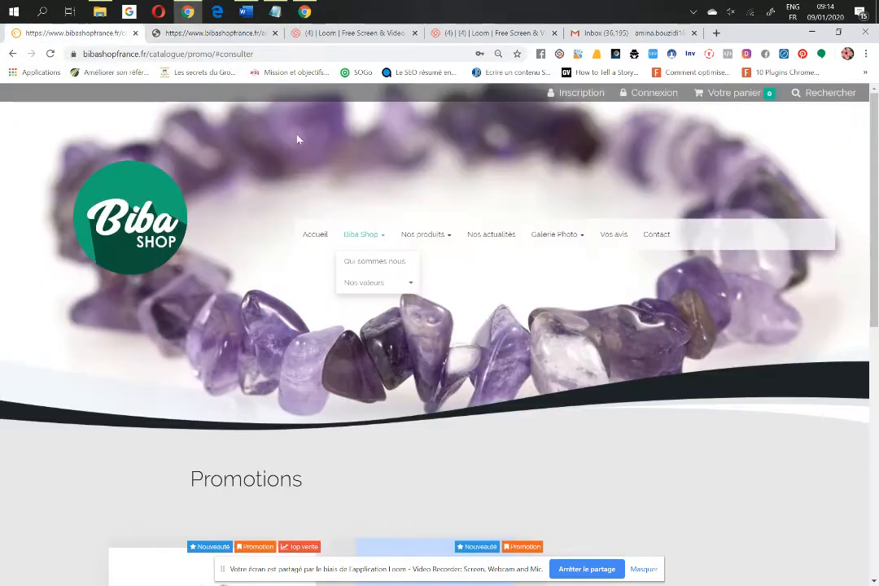
left_click(406, 287)
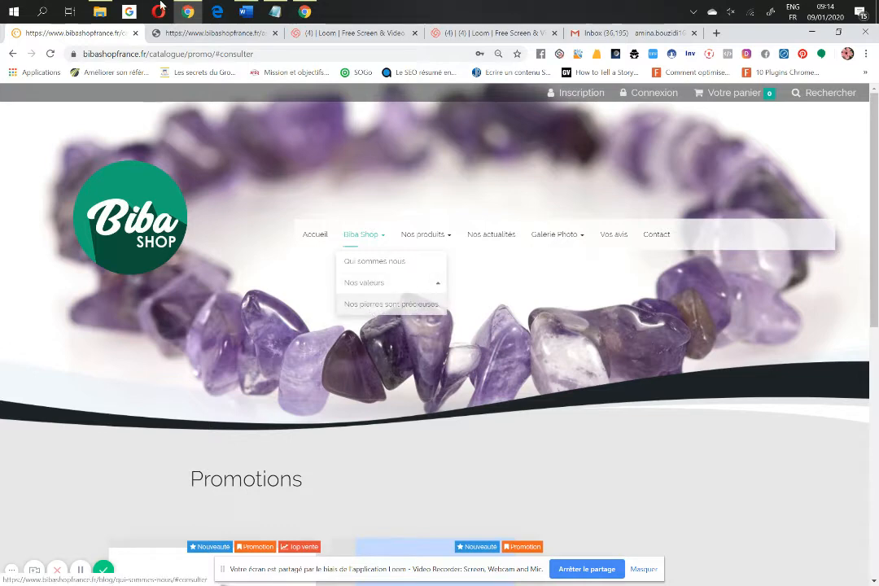
left_click(203, 34)
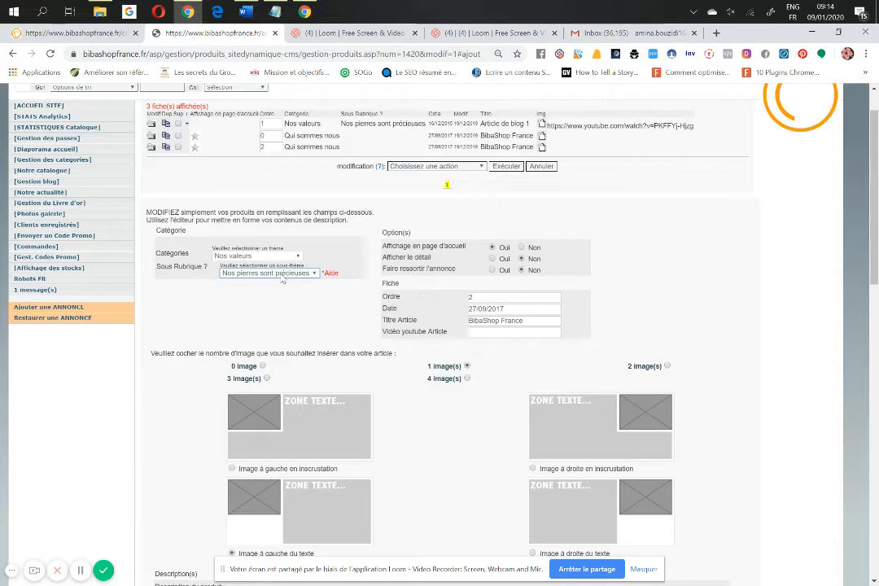
- Set the article's Afficher le détail option to Oui
left_click(314, 302)
scroll(609, 296, "down", 1)
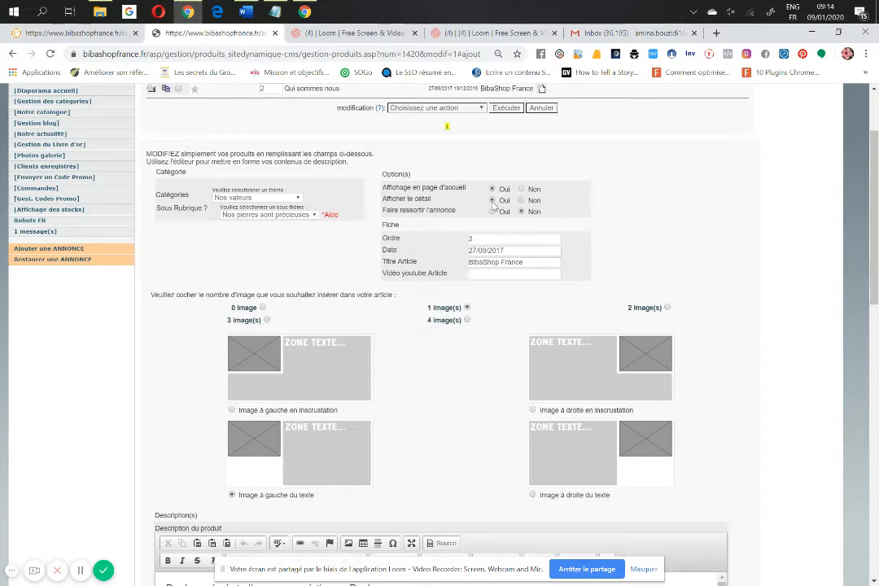
scroll(466, 155, "down", 1)
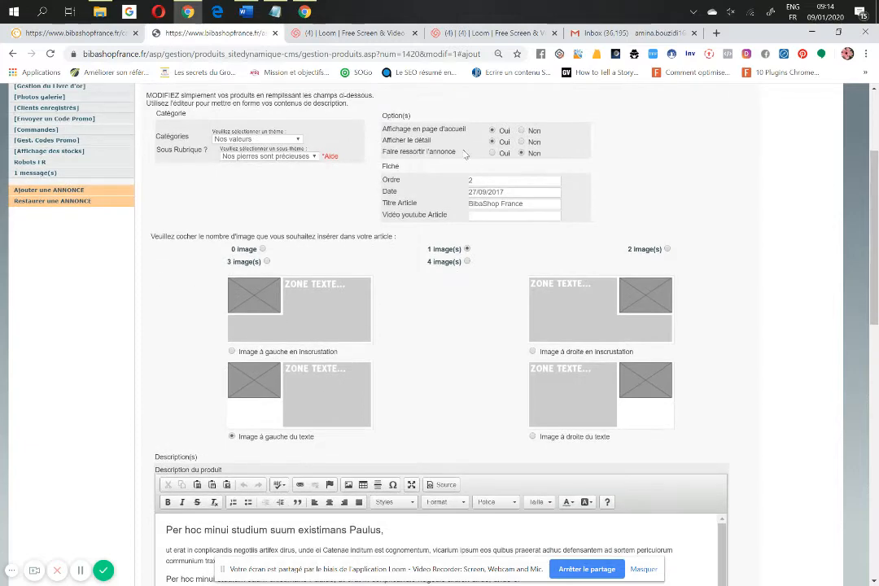
- Try the Image à gauche en inscrustation layout and preview the layouts for 0 image and 1 image
scroll(684, 173, "down", 1)
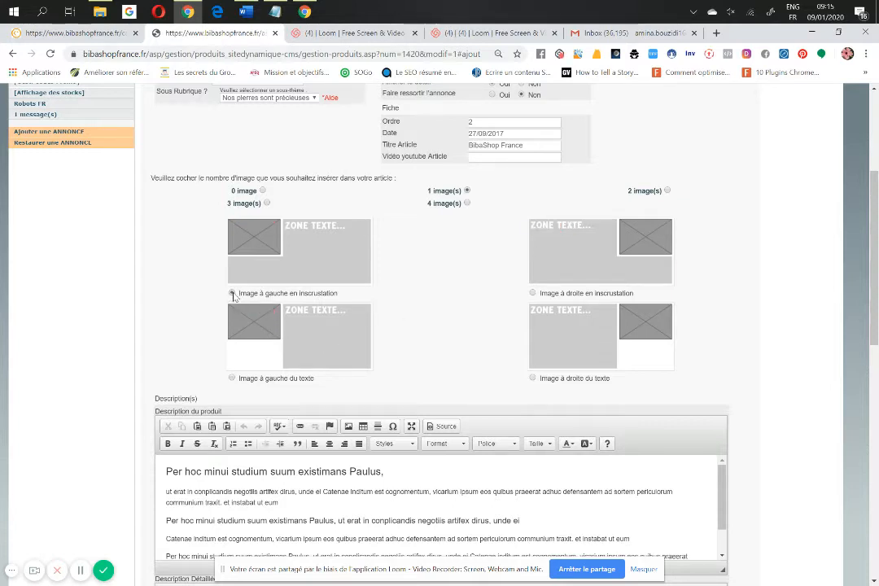
left_click(232, 294)
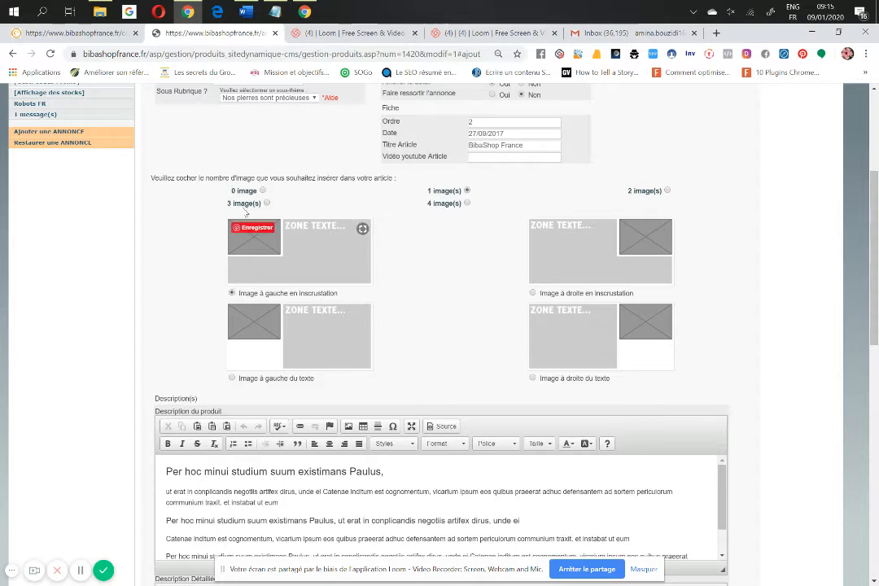
left_click(263, 191)
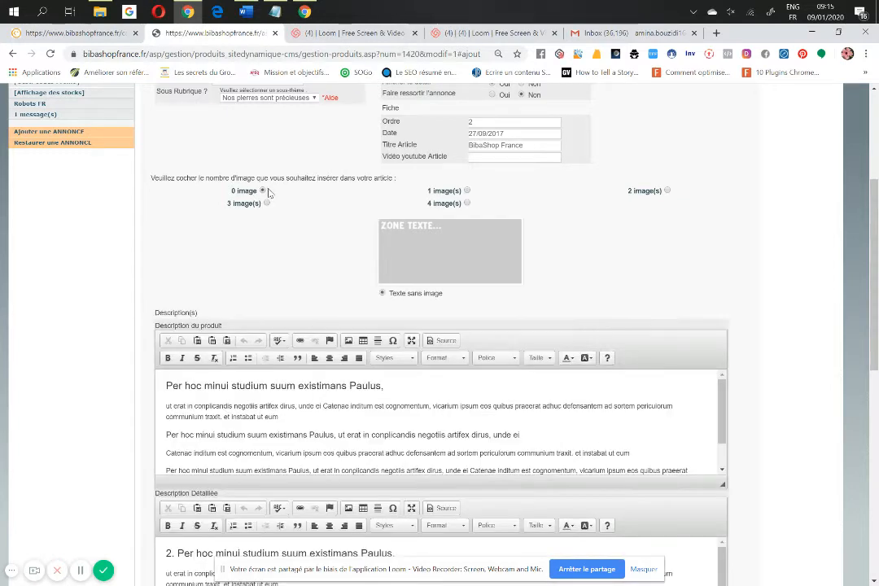
left_click(467, 191)
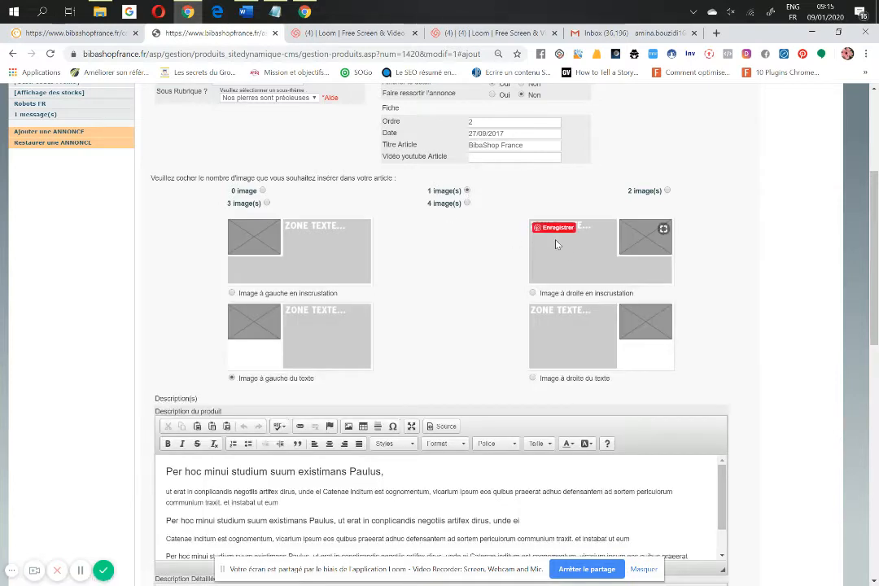
- Set the article to 3 images with the layout 1 grande image et 2 vignettes à droite du texte
left_click(267, 203)
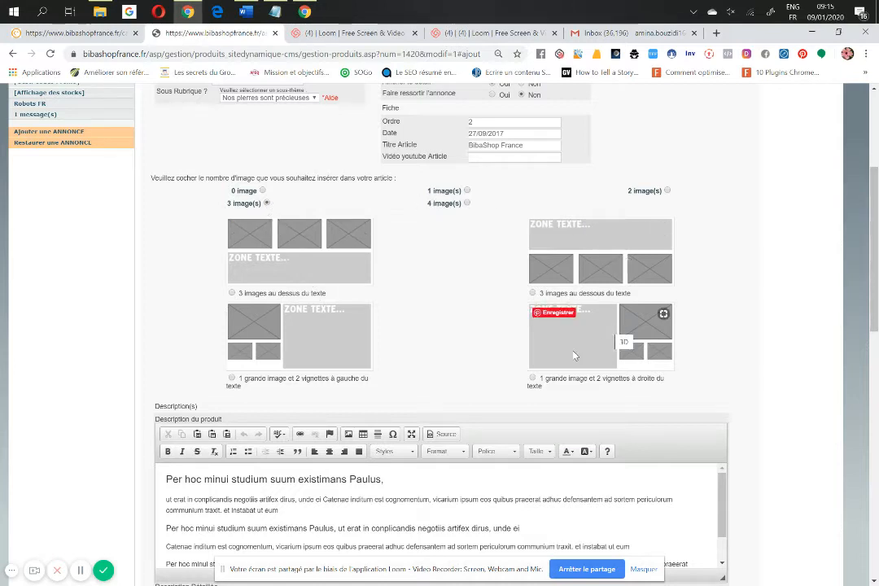
left_click(533, 379)
- Replace the Description du produit text with the heading "TEst Article de blog" and the paragraph "LEs pierres sont bimanaa"
scroll(513, 403, "down", 2)
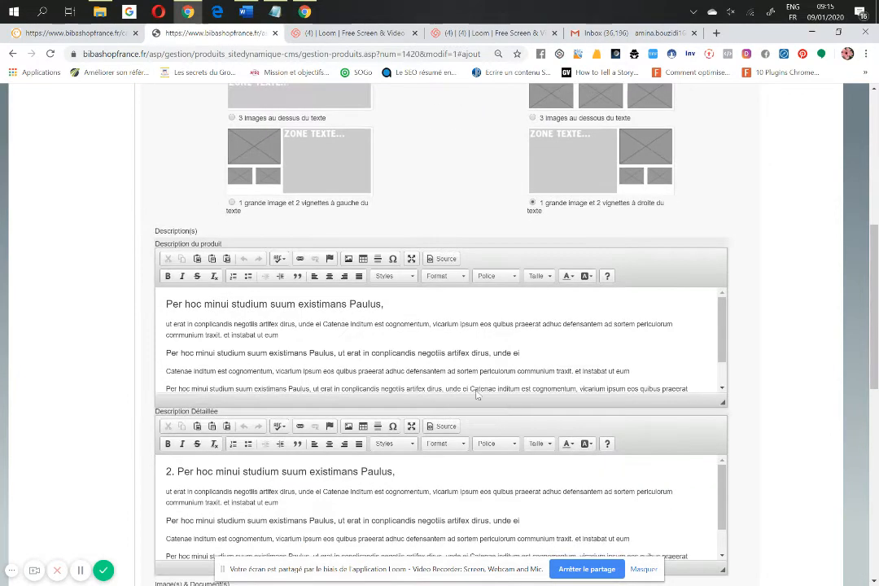
left_click(167, 301)
left_click_drag(167, 302, 757, 399)
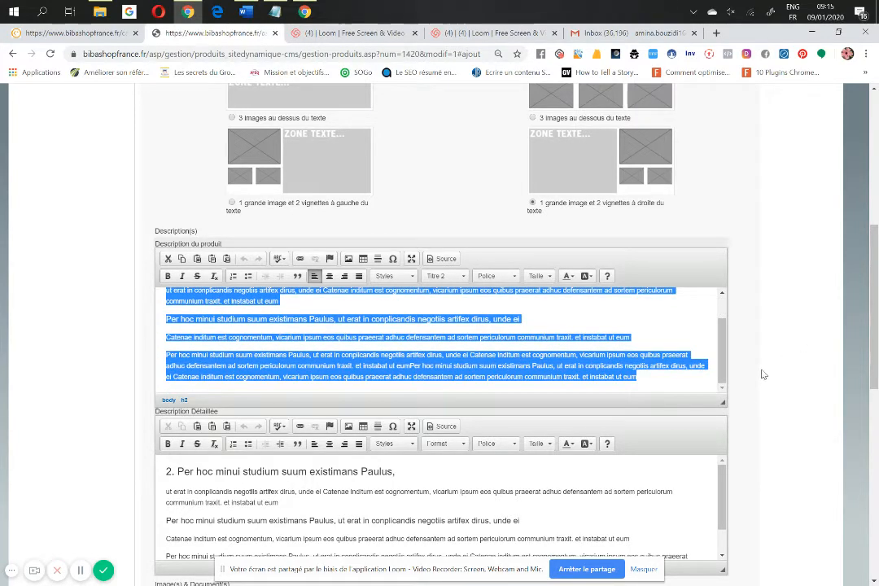
type("TEst Art")
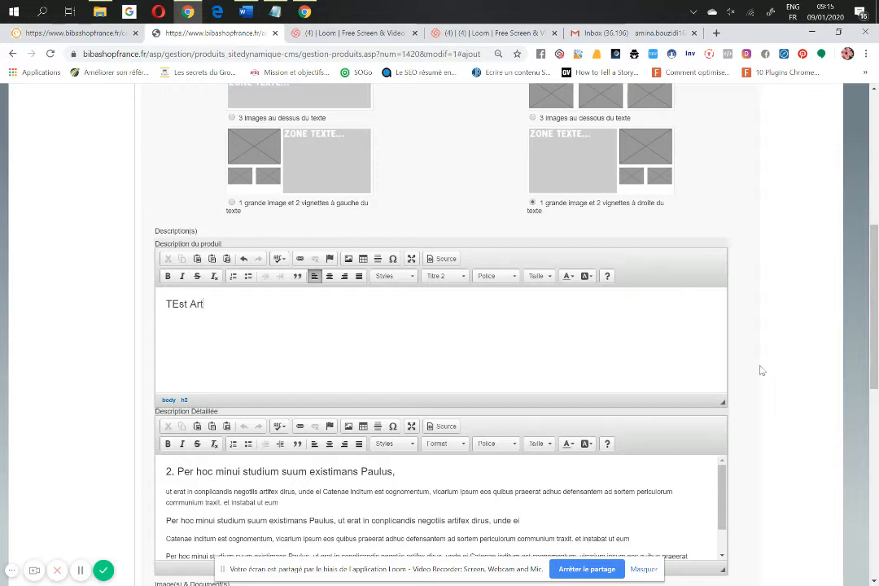
type("icle de blog ")
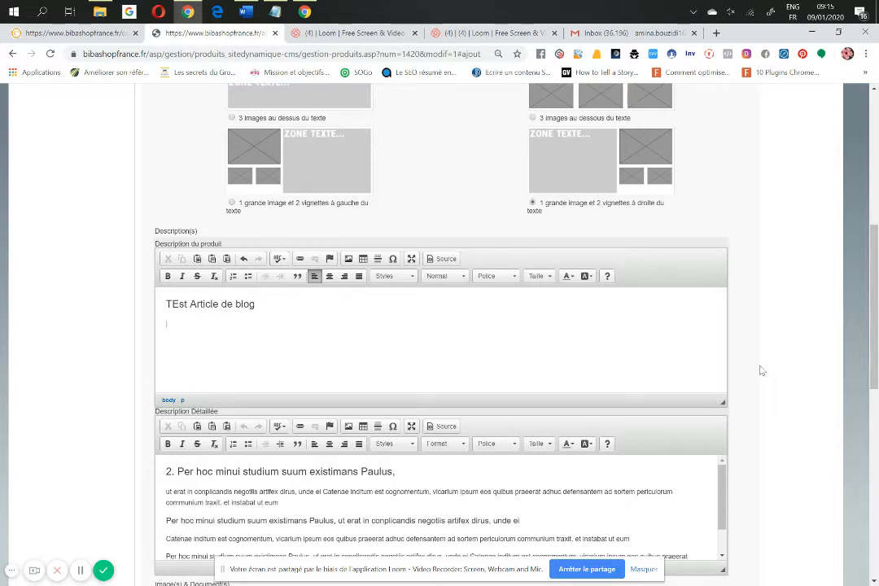
type("LEs pierres sont bimanaa")
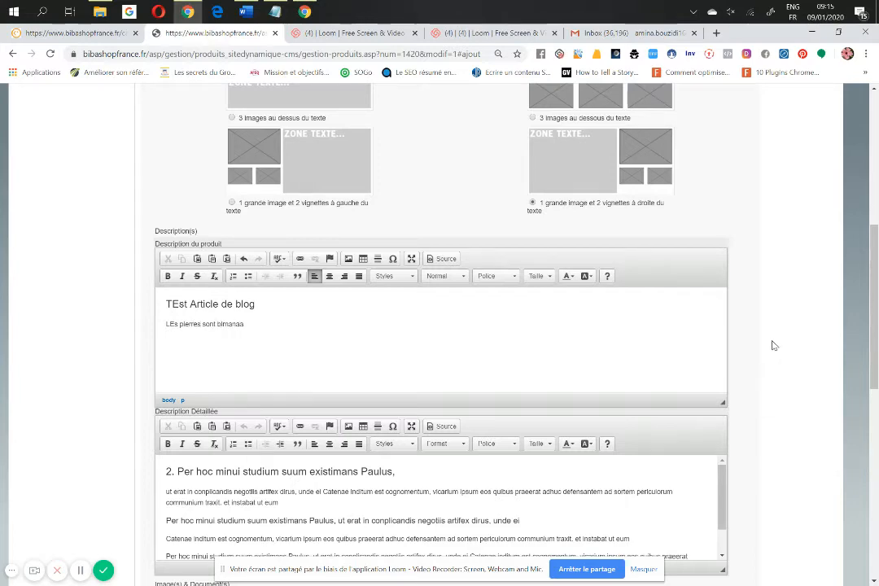
- Replace the Description Détaillée text with the heading "Le détail"
scroll(761, 358, "down", 3)
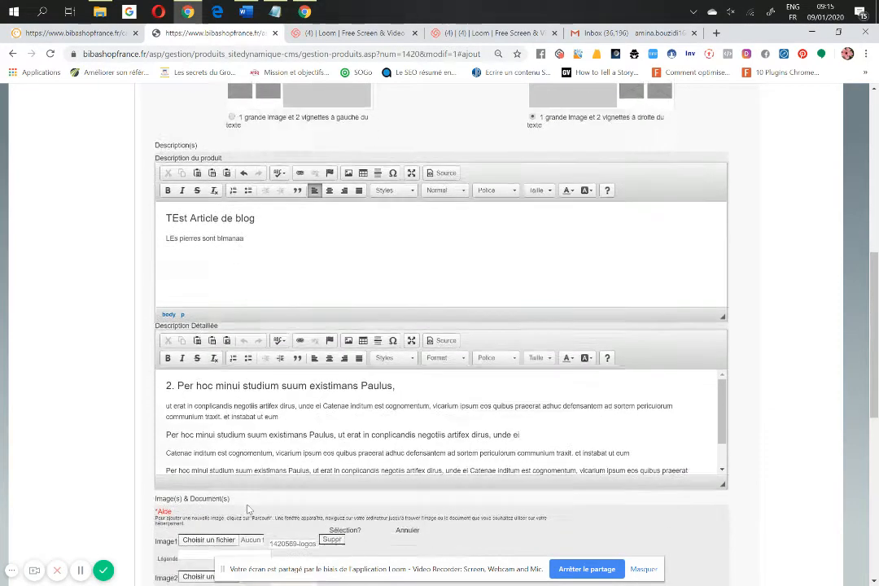
left_click_drag(166, 355, 763, 416)
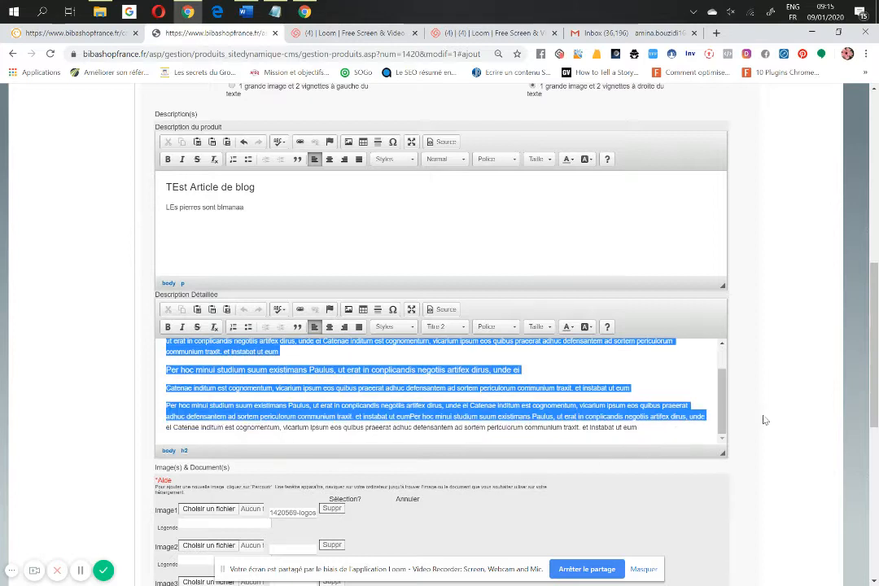
key("Delete")
key("Delete")
key("Delete")
key("Delete")
key("Delete")
key("Delete")
key("Delete")
key("Delete")
key("Delete")
key("Delete")
key("Delete")
key("Delete")
key("Delete")
key("Delete")
key("Delete")
key("Delete")
key("Delete")
key("Delete")
key("Delete")
key("Delete")
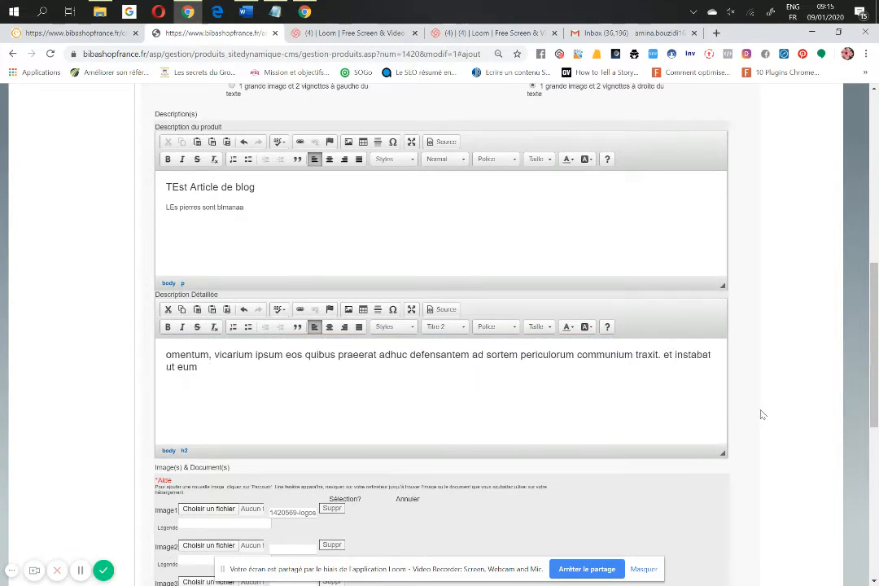
key("Delete")
key("Delete")
key("Delete")
key("Delete")
key("Delete")
key("Delete")
key("Delete")
key("Delete")
key("Delete")
key("Delete")
key("Delete")
key("Delete")
key("Delete")
key("Delete")
key("Delete")
key("Delete")
key("Delete")
key("Delete")
key("Delete")
key("Delete")
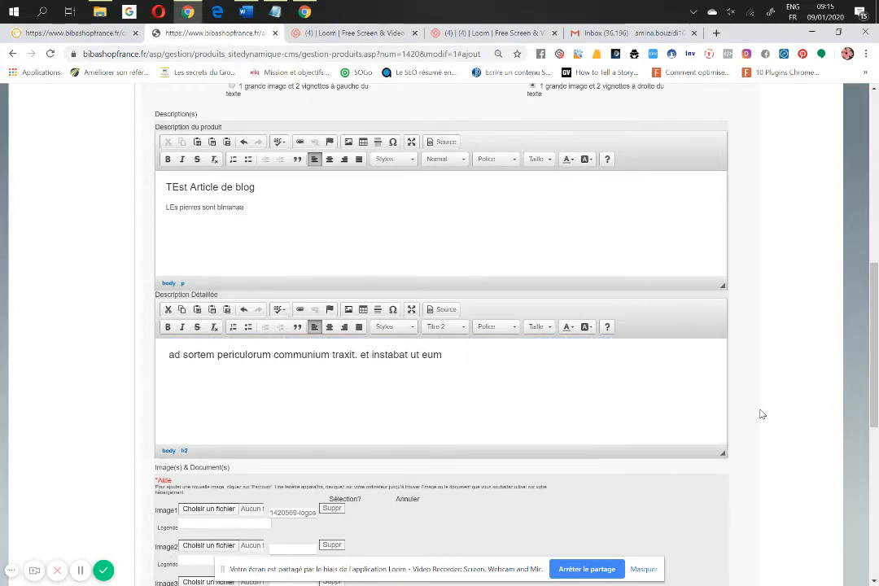
key("Delete")
key("Delete")
key("Delete")
key("Delete")
key("Delete")
key("Delete")
key("Delete")
key("Delete")
key("Delete")
key("Delete")
key("Delete")
key("Delete")
key("Delete")
key("Delete")
key("Delete")
key("Delete")
key("Delete")
key("Delete")
key("Delete")
key("Delete")
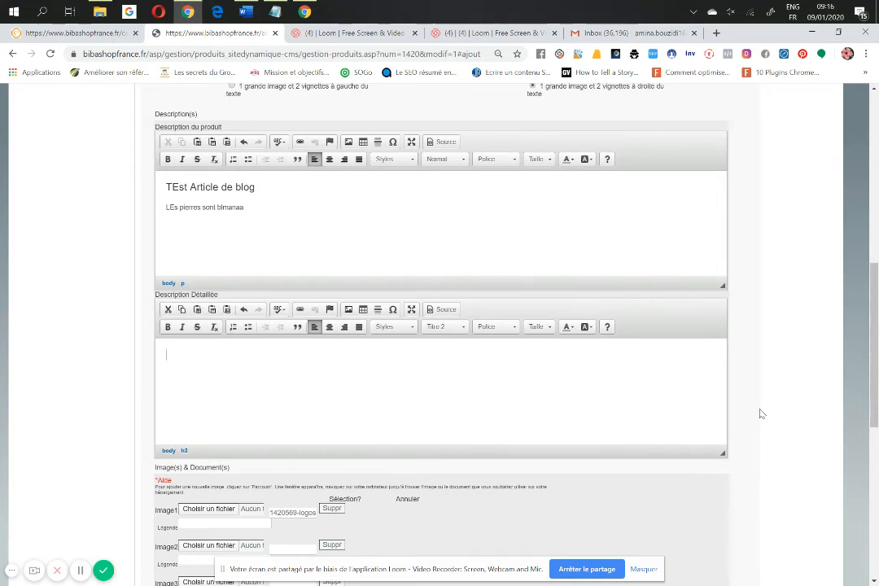
type("Le deétail")
- Upload IMG_20181028_195045_resized_20191229_044318058.jpg from the Oeildetigre folder as the article's Image1
scroll(772, 323, "down", 1)
scroll(632, 375, "down", 3)
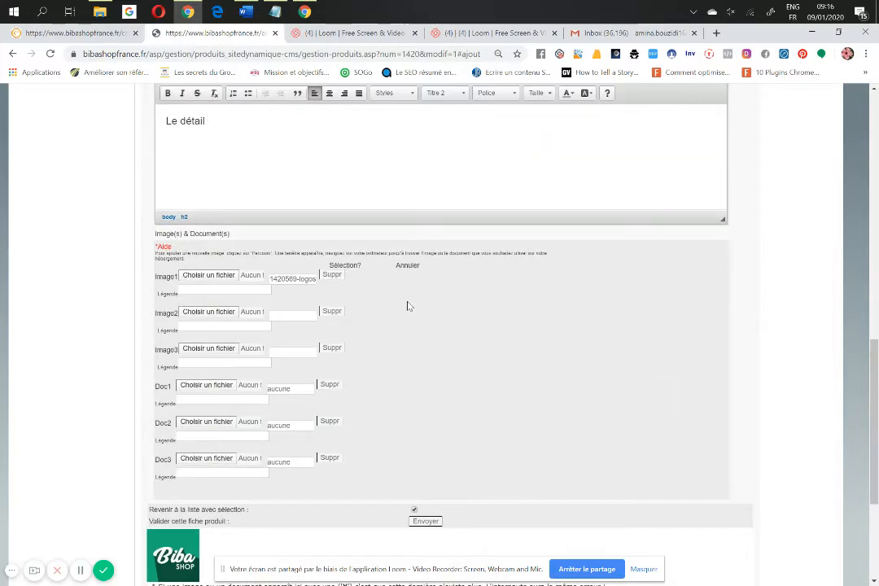
scroll(407, 293, "up", 7)
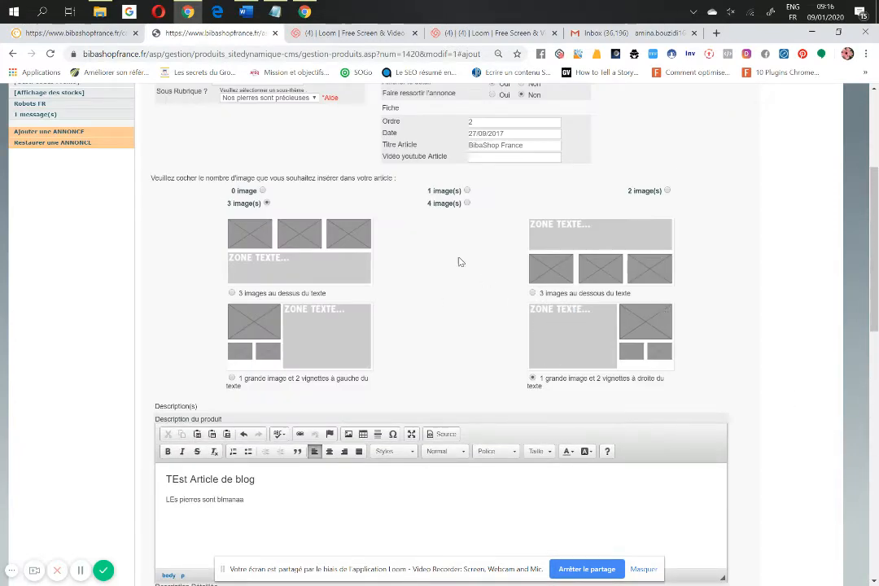
scroll(501, 447, "down", 10)
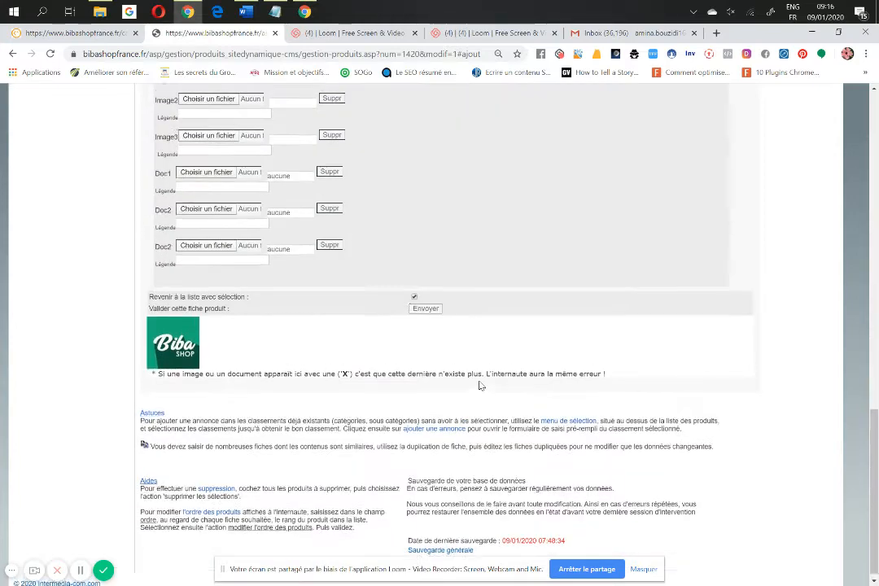
scroll(480, 385, "up", 1)
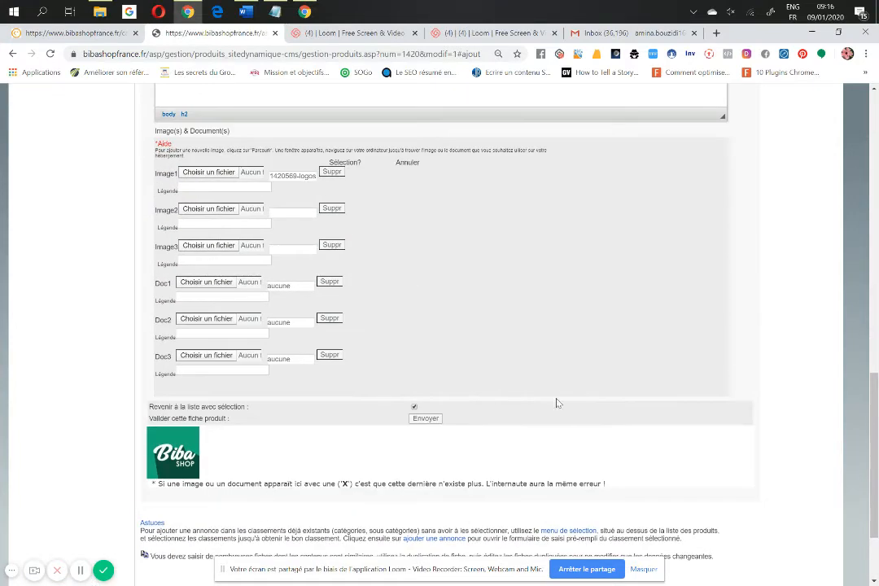
left_click(219, 172)
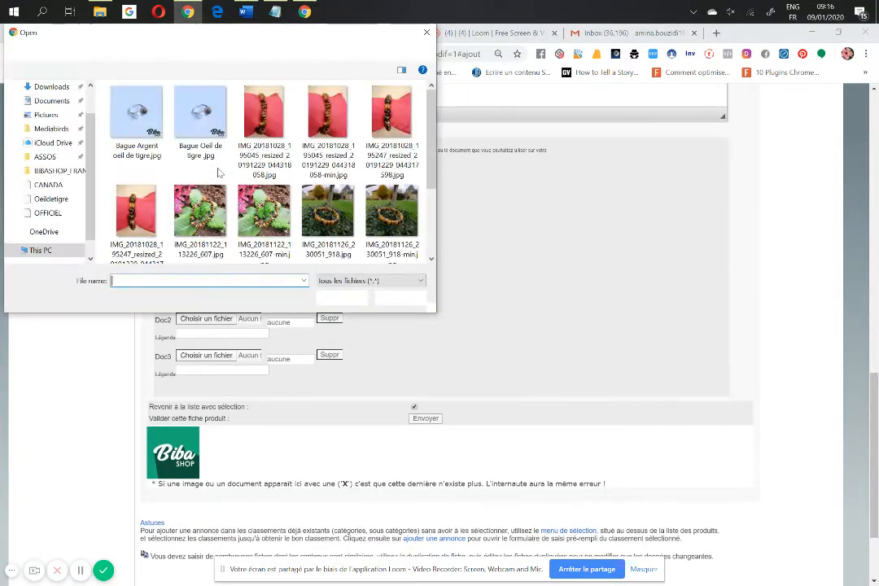
left_click(264, 122)
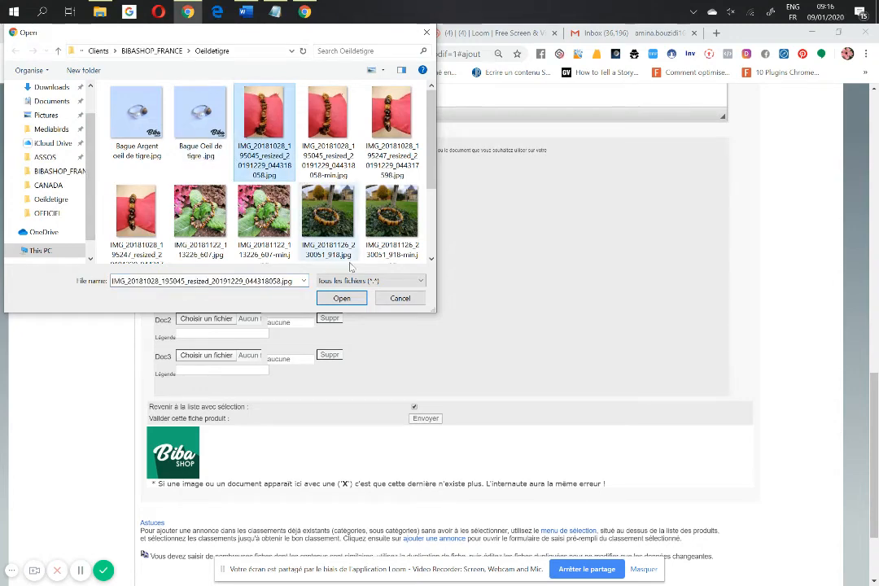
left_click(345, 302)
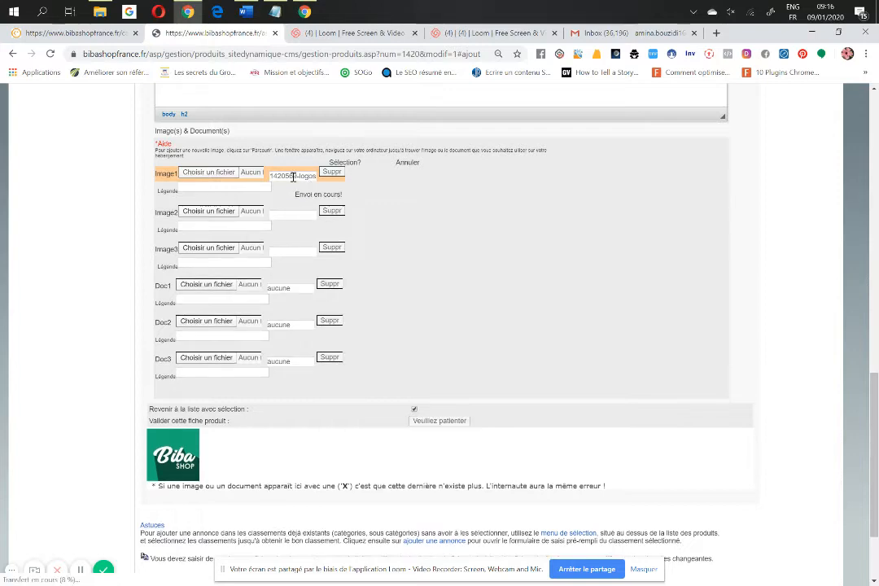
- Upload IMG_20181126_230051_918.jpg from the Oeildetigre folder as the article's Image2
left_click(253, 211)
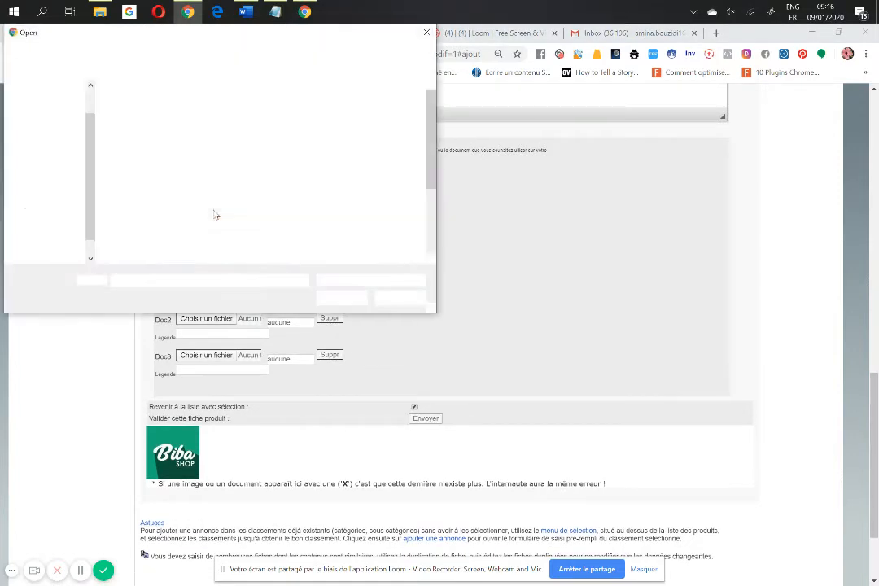
left_click(329, 224)
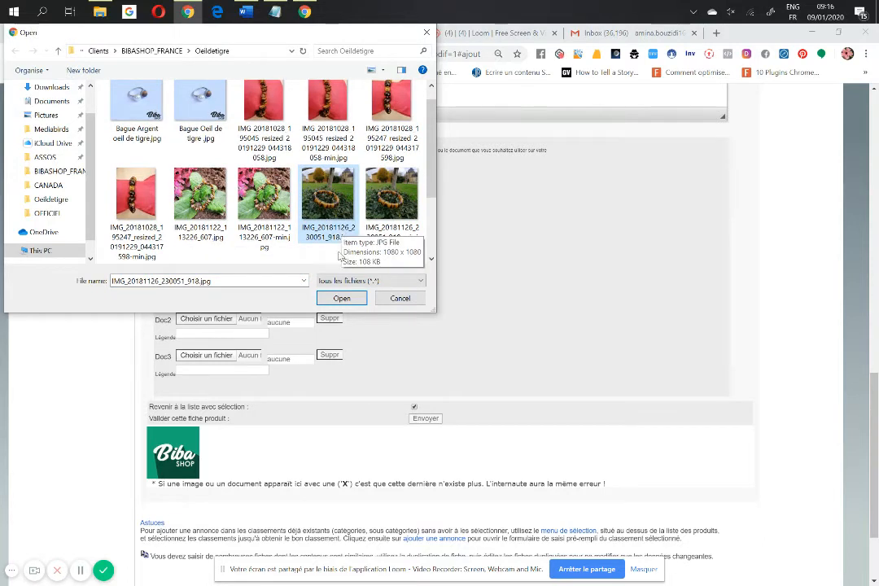
left_click(355, 300)
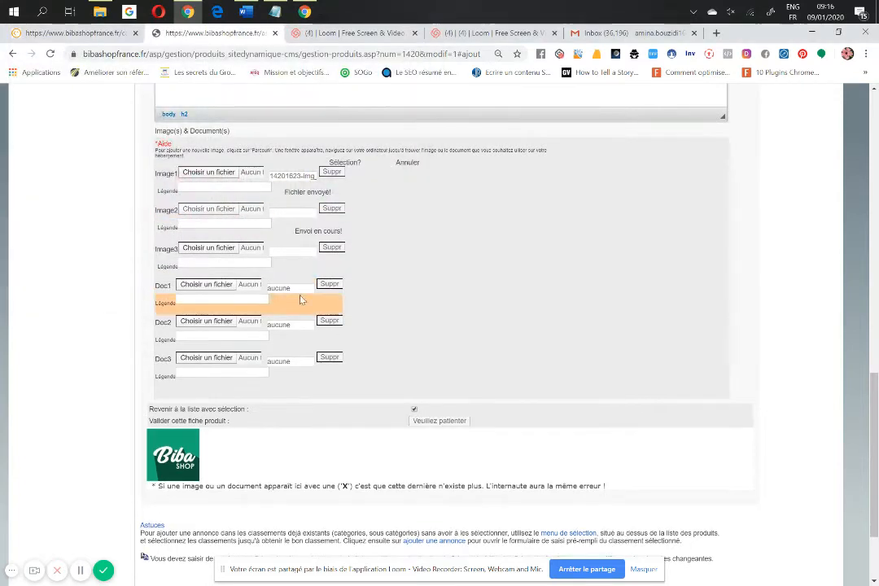
- Upload IMG_20181122_113226_607.jpg from the Oeildetigre folder as the article's Image3
left_click(266, 238)
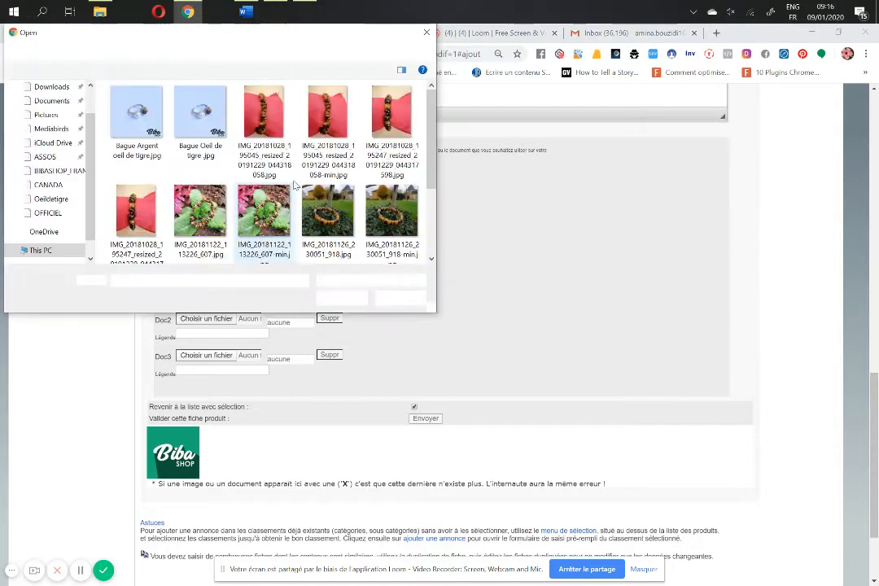
left_click(200, 210)
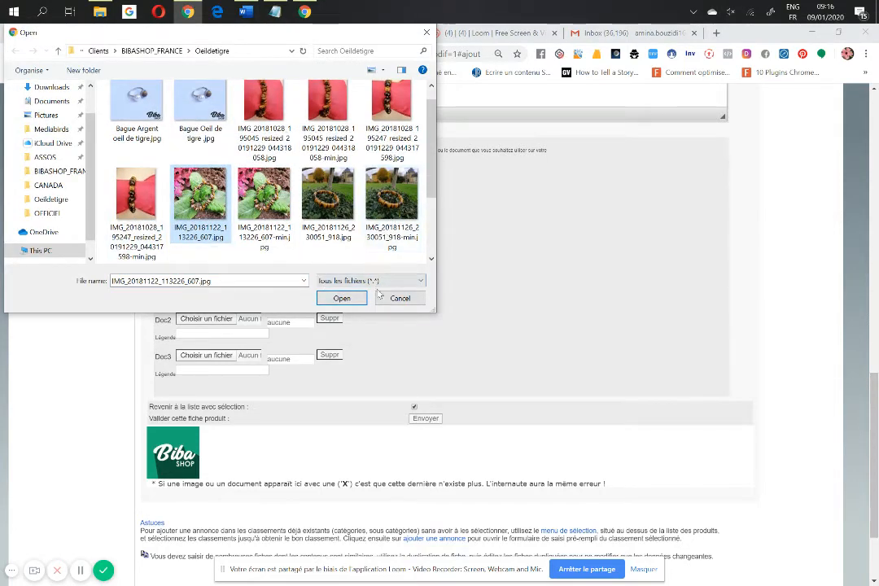
left_click(352, 300)
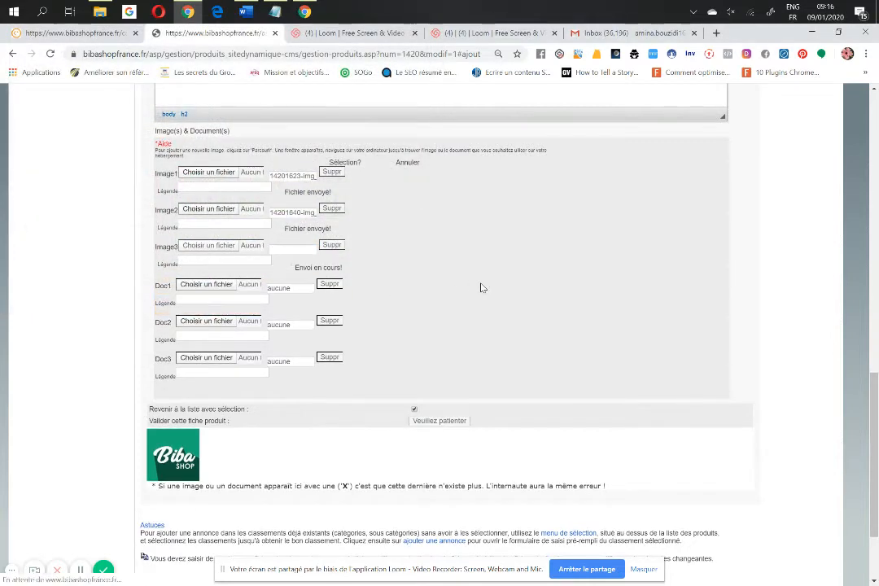
- Check the article form and submit it, returning to the list of Nos valeurs articles
scroll(509, 285, "up", 1)
scroll(513, 288, "up", 15)
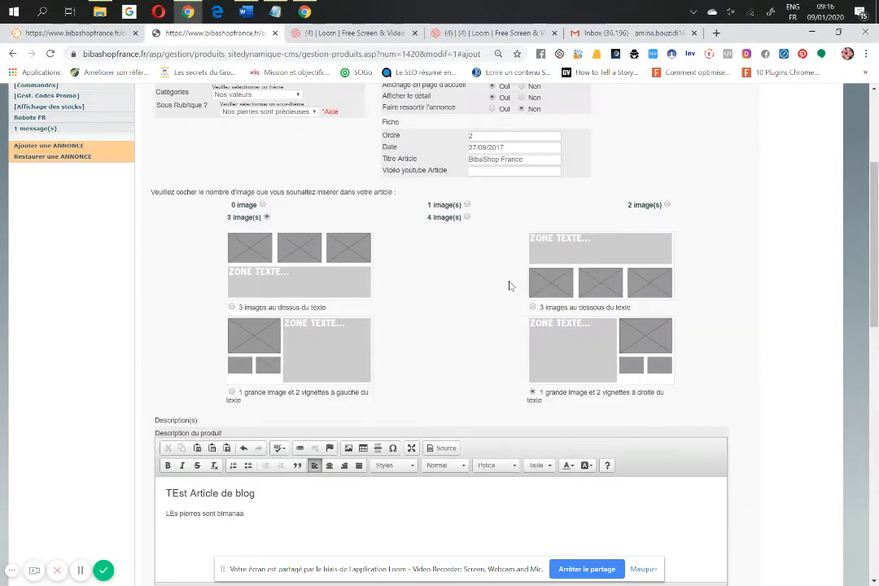
scroll(509, 285, "down", 15)
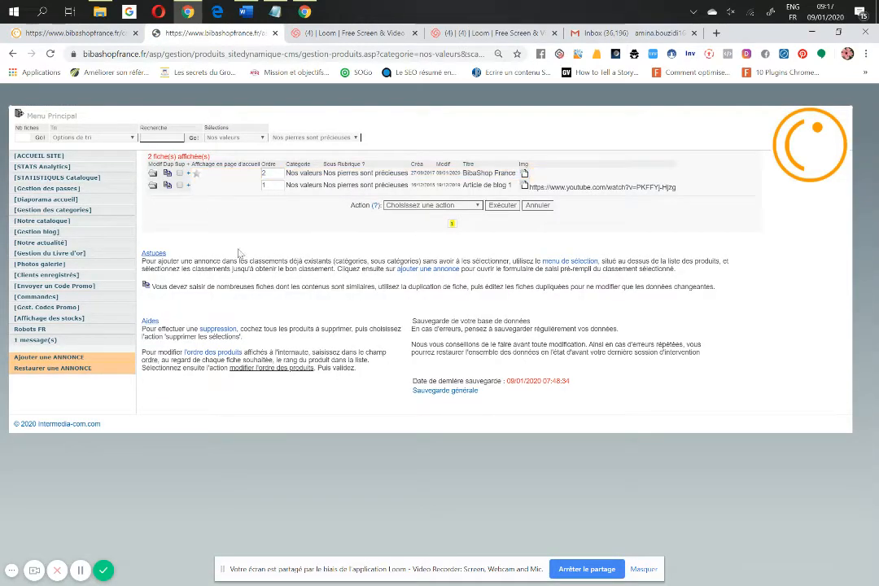
- Switch to the public BibaShop site and load its home page at bibashopfrance.fr
left_click(80, 39)
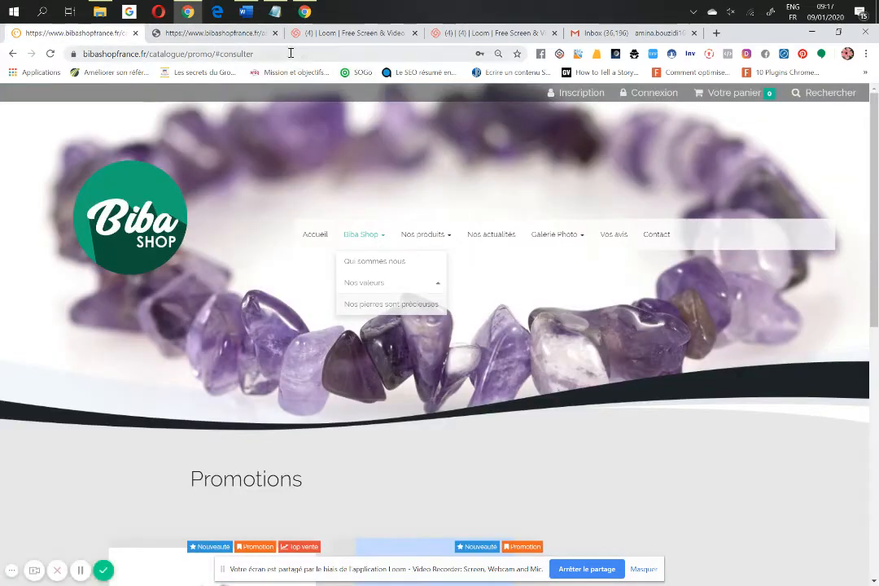
left_click(360, 234)
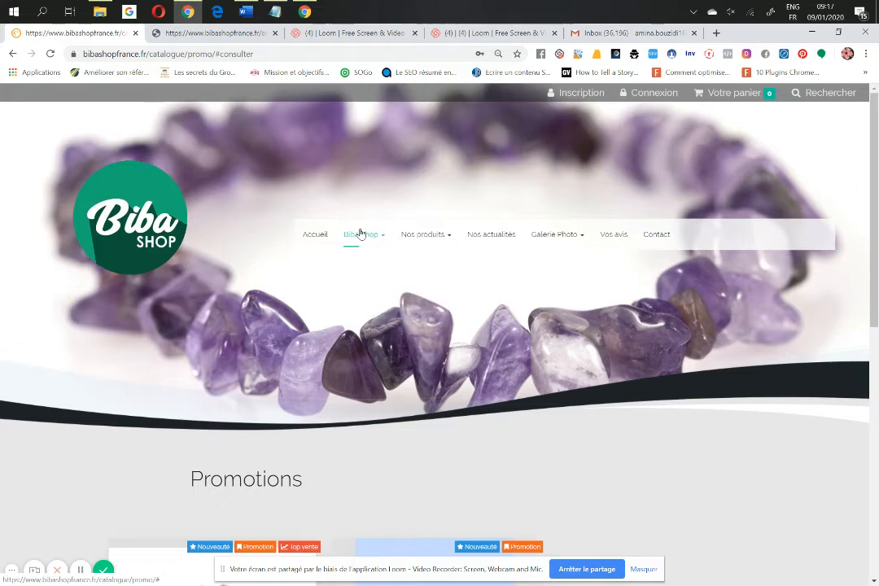
left_click(246, 53)
key("Return")
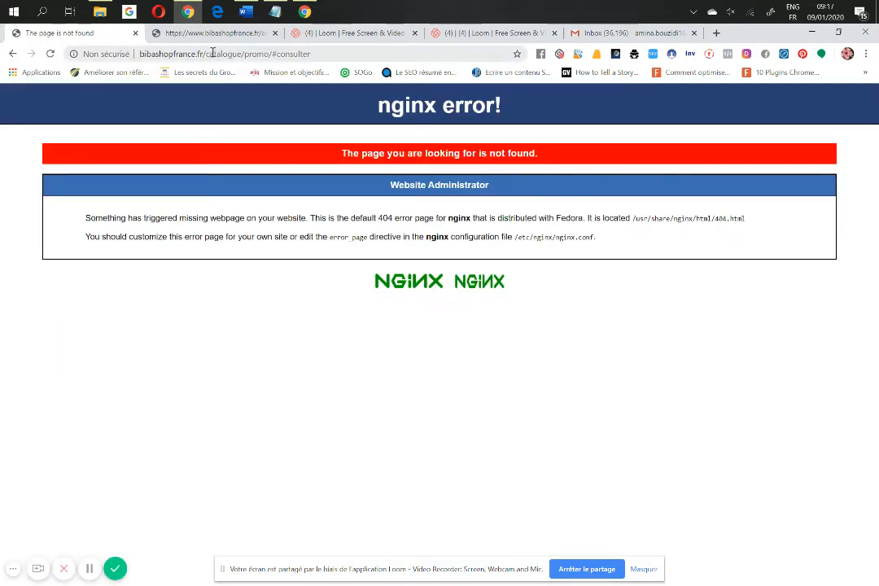
left_click_drag(206, 53, 422, 37)
key("BackSpace")
key("Return")
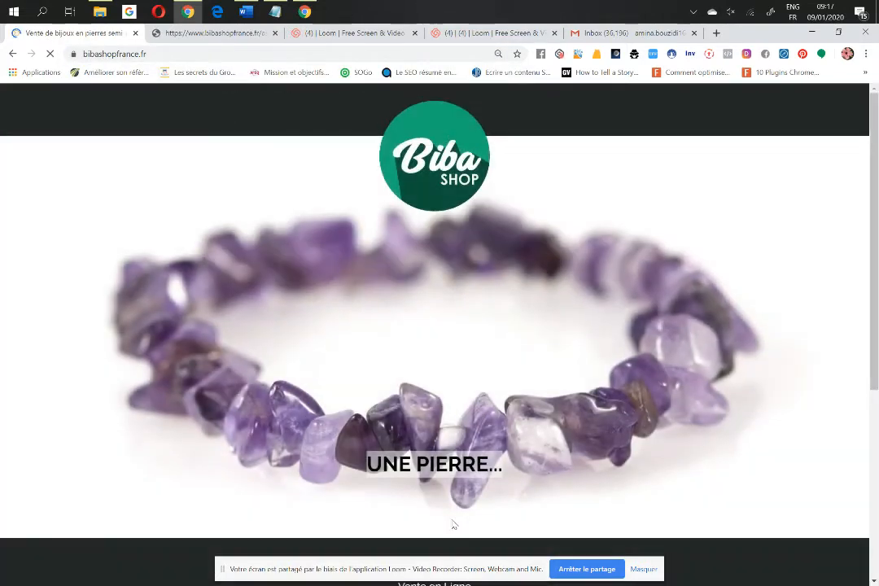
- Open the public site's blog page and examine the "TEst Article de blog" entry with its three images
scroll(449, 521, "down", 2)
scroll(447, 485, "down", 2)
left_click(417, 373)
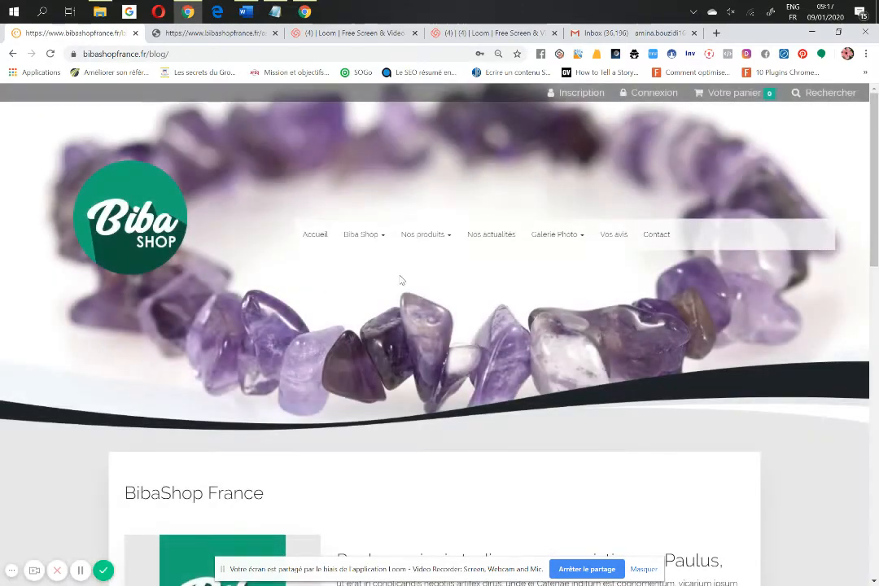
scroll(402, 288, "down", 2)
scroll(583, 350, "down", 5)
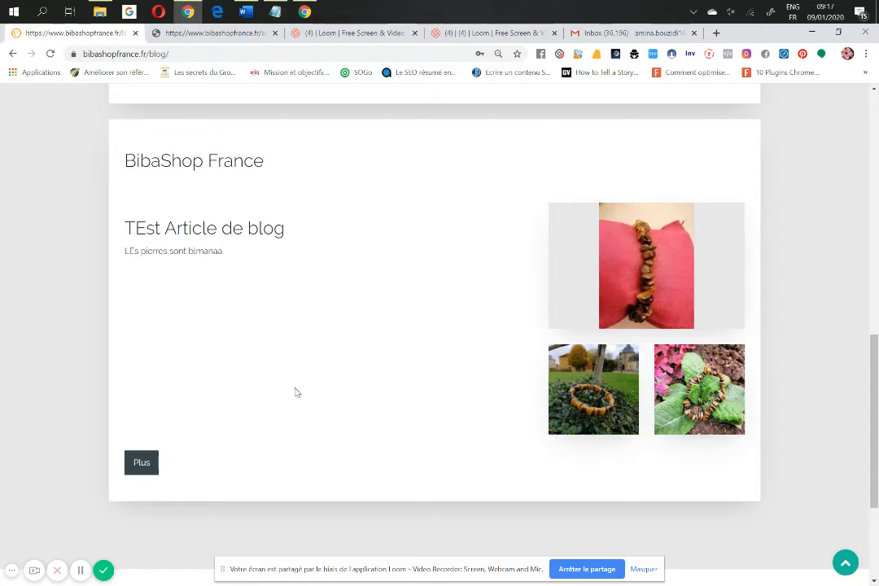
scroll(296, 330, "up", 6)
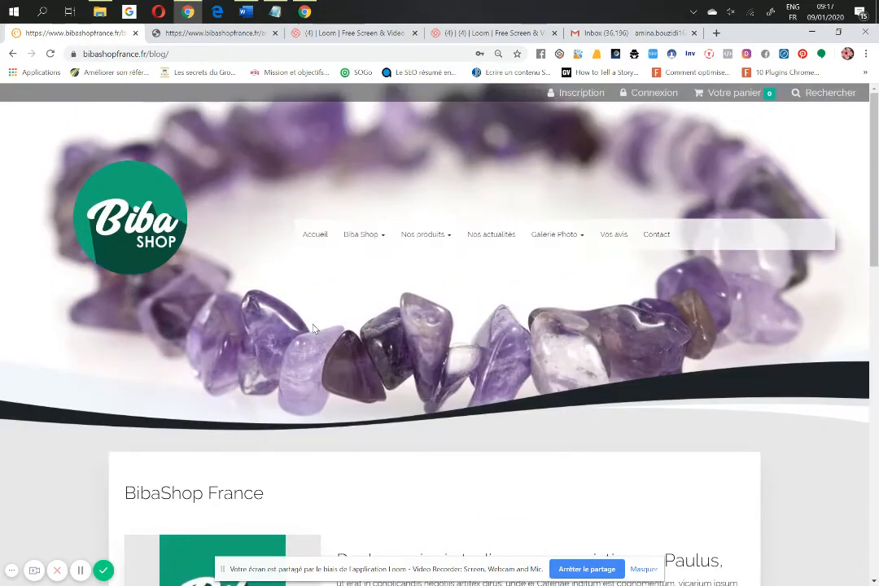
scroll(314, 328, "down", 7)
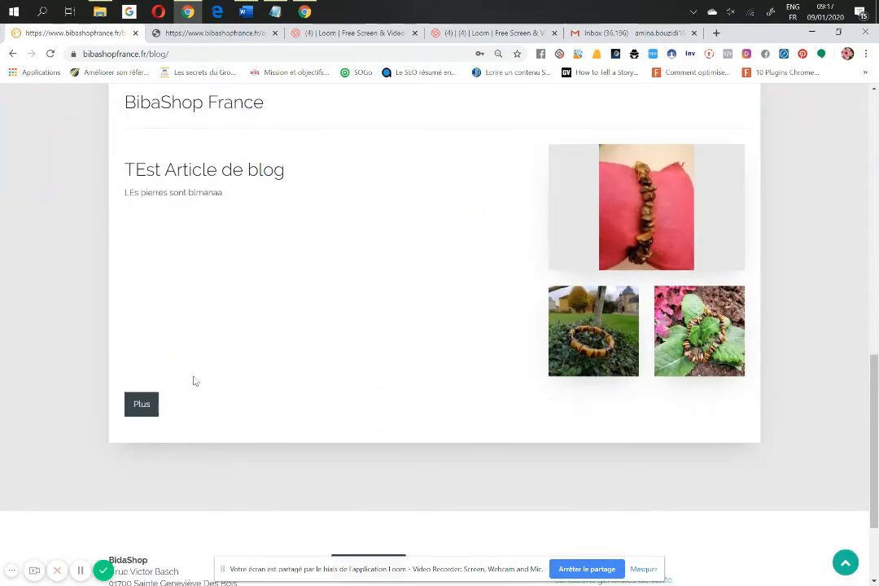
- Open the full view of the test blog article and check its detailed description and images
left_click(141, 405)
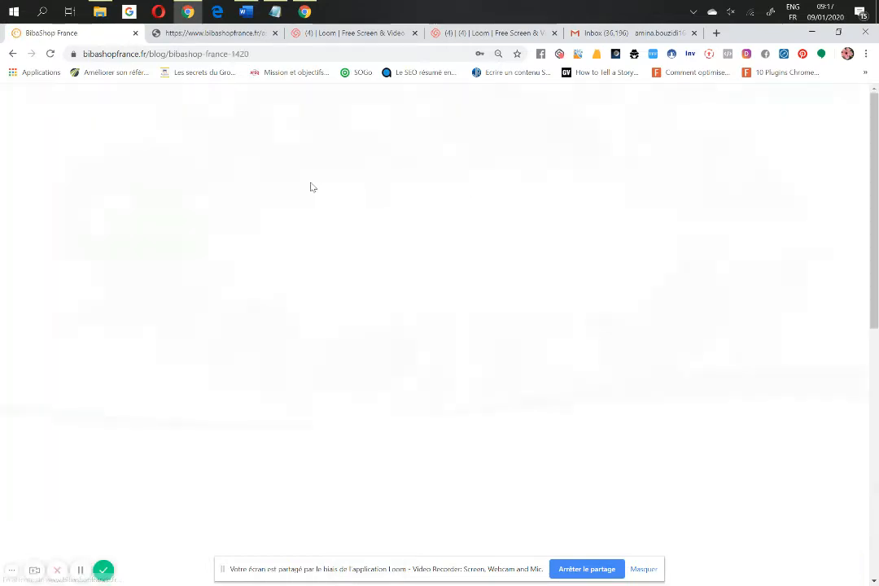
scroll(467, 354, "down", 5)
scroll(466, 353, "down", 2)
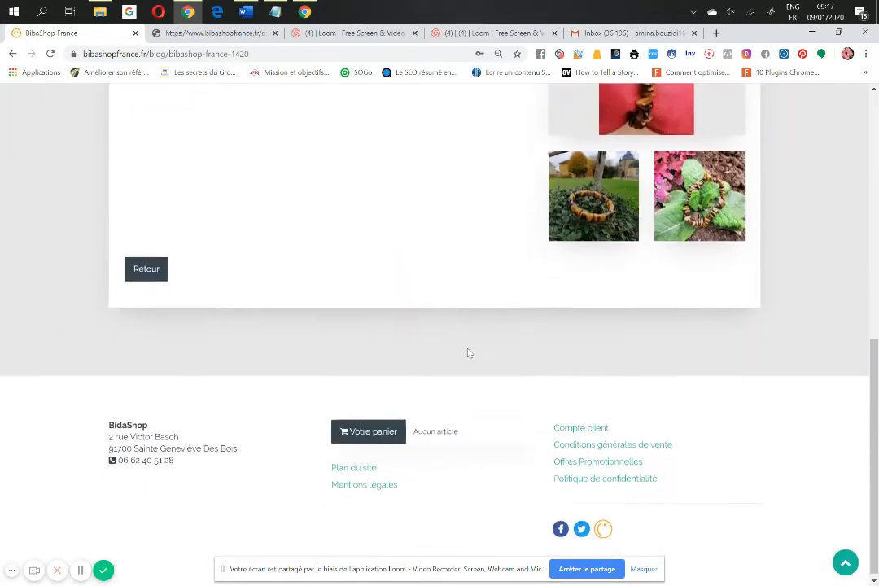
scroll(466, 353, "up", 3)
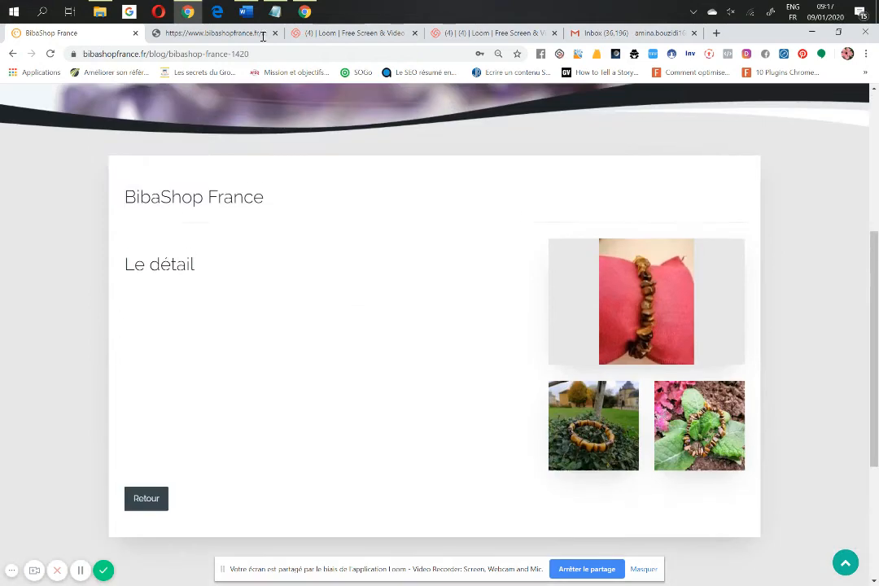
- Return to the administration, reopen the BibaShop France article under Nos valeurs for editing, and review its options and images
left_click(218, 33)
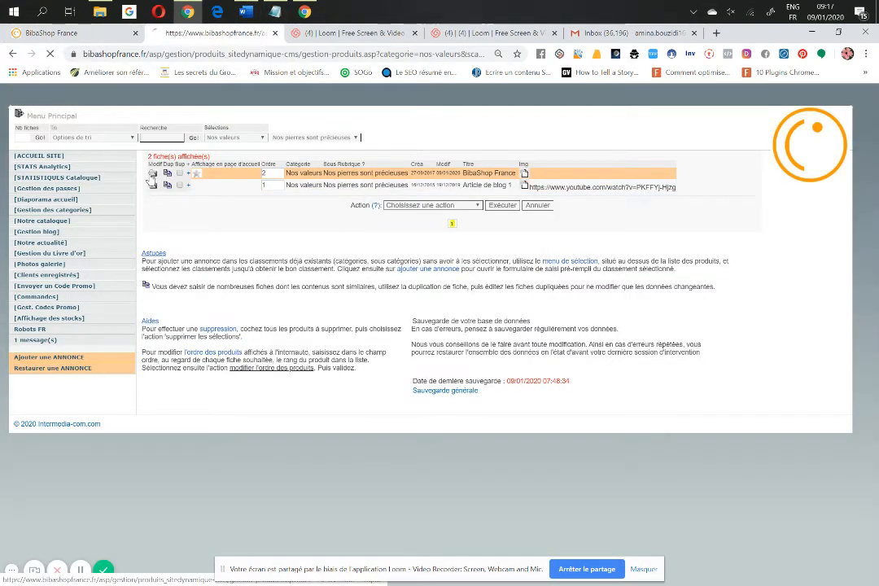
left_click(152, 174)
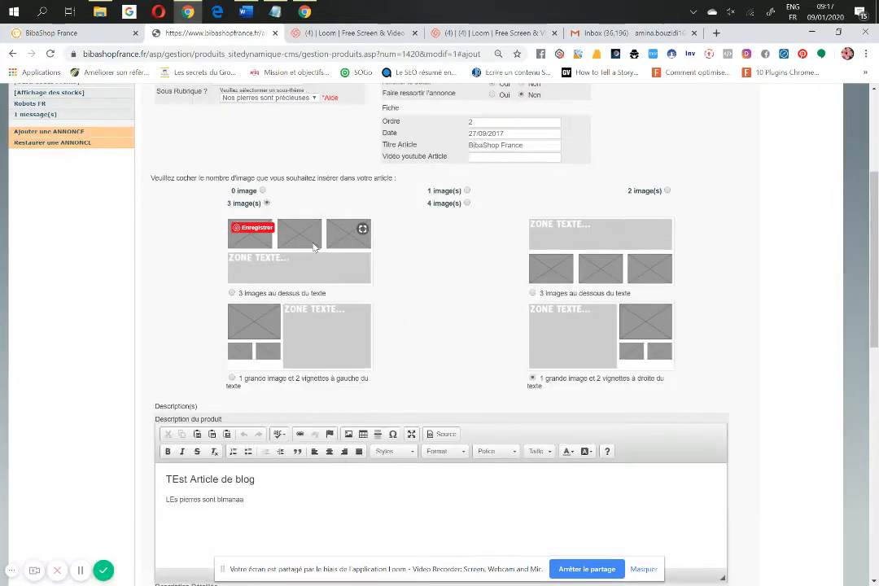
scroll(346, 276, "down", 3)
scroll(378, 277, "up", 5)
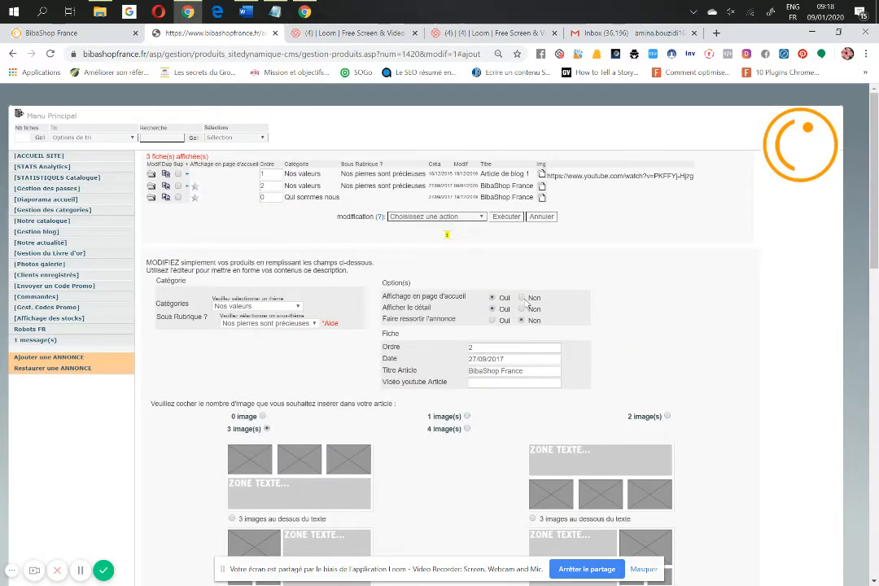
scroll(613, 315, "down", 15)
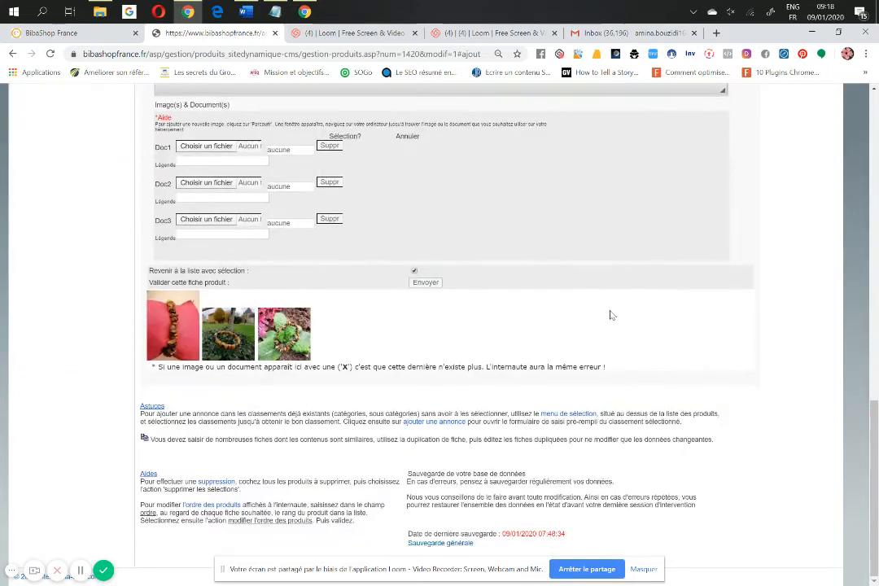
- Submit the edited BibaShop France article, and load the public site's home page at bibashopfrance.fr
left_click(426, 282)
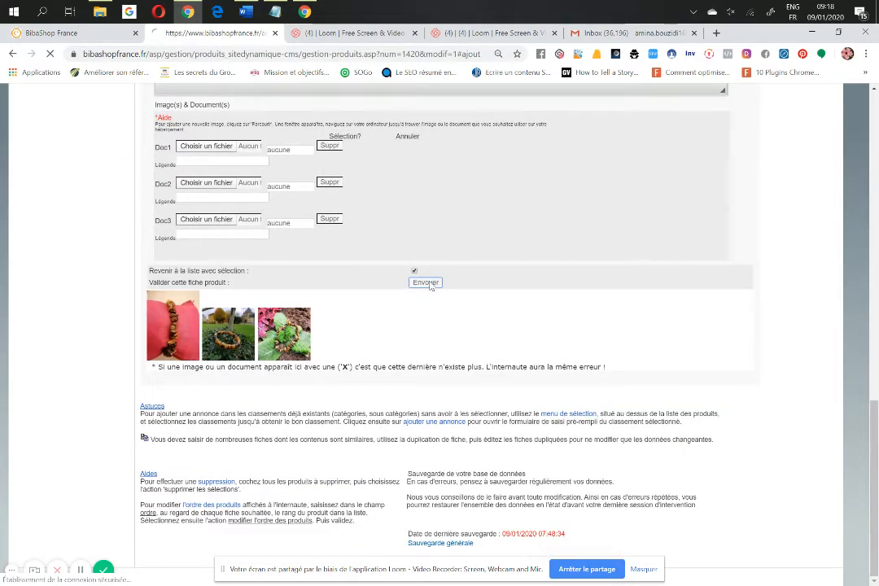
left_click(66, 34)
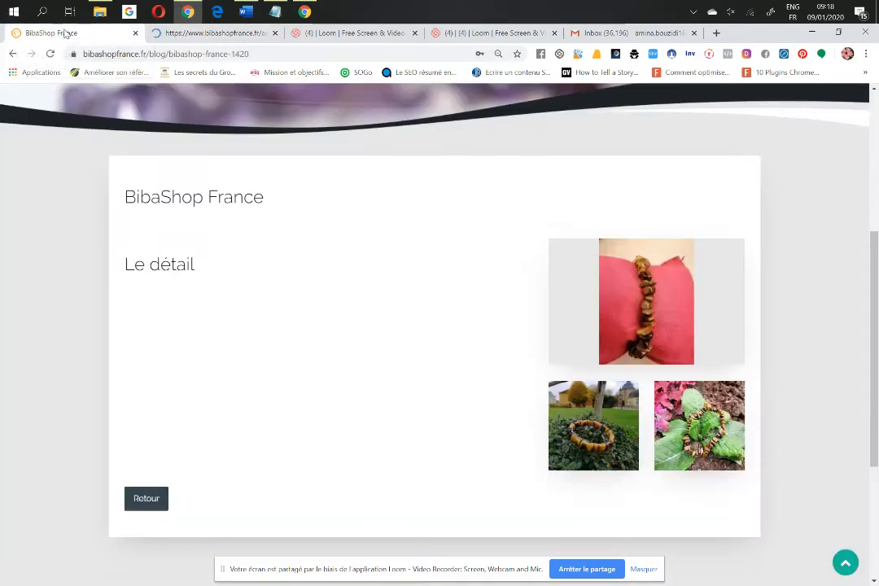
left_click_drag(142, 53, 499, 53)
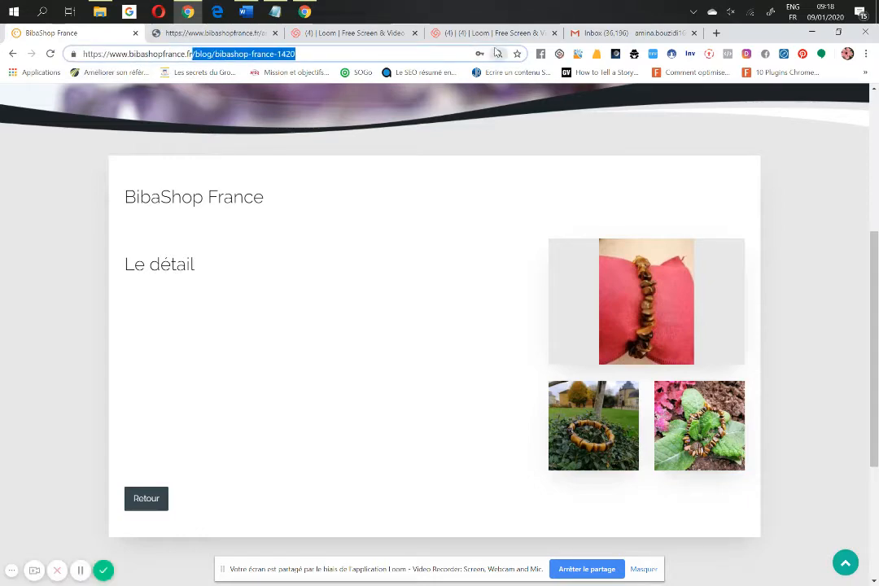
key("BackSpace")
key("Return")
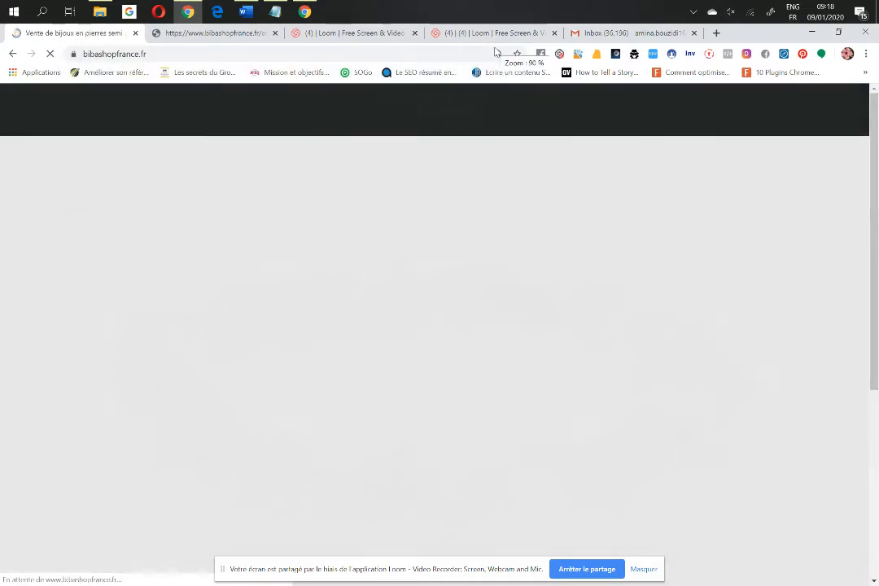
- Open the public site's blog page and review the BibaShop France presentation listed there
scroll(416, 326, "down", 4)
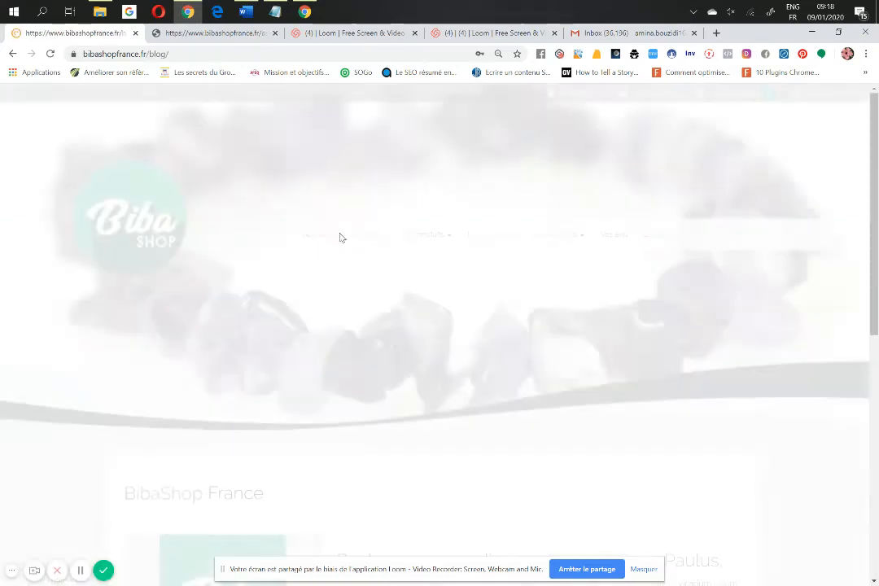
scroll(388, 243, "down", 6)
scroll(430, 281, "up", 2)
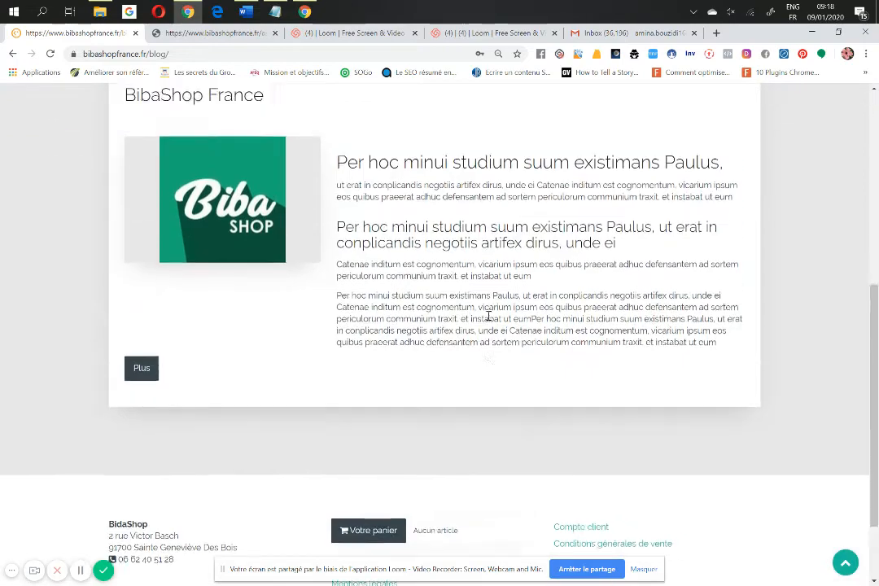
scroll(460, 254, "up", 4)
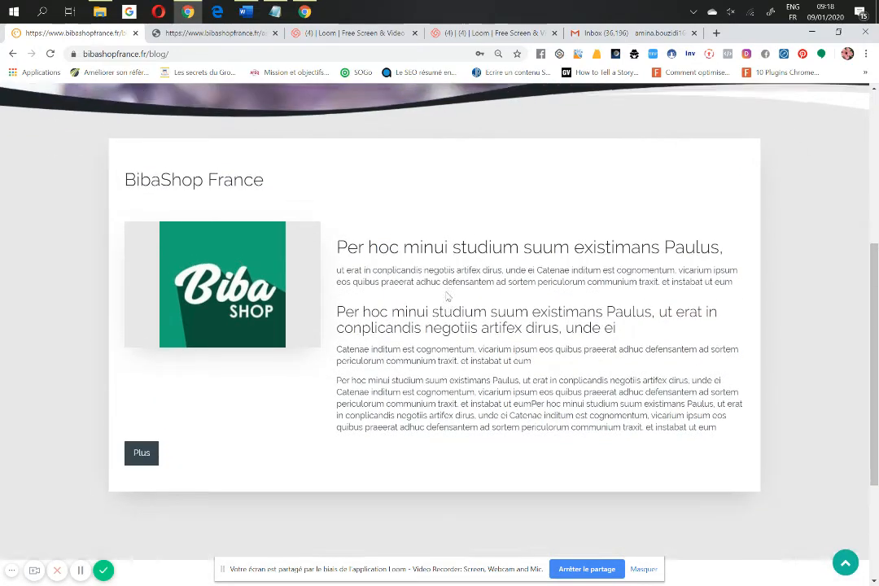
- Open the Nos pierres sont précieuses page under Nos valeurs and check the "TEst Article de blog" entry
mouse_move(373, 236)
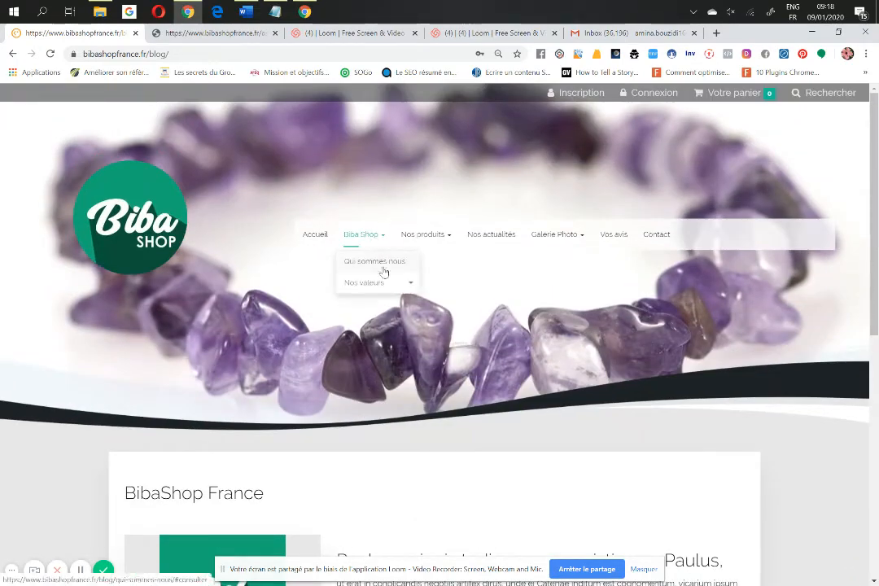
mouse_move(388, 284)
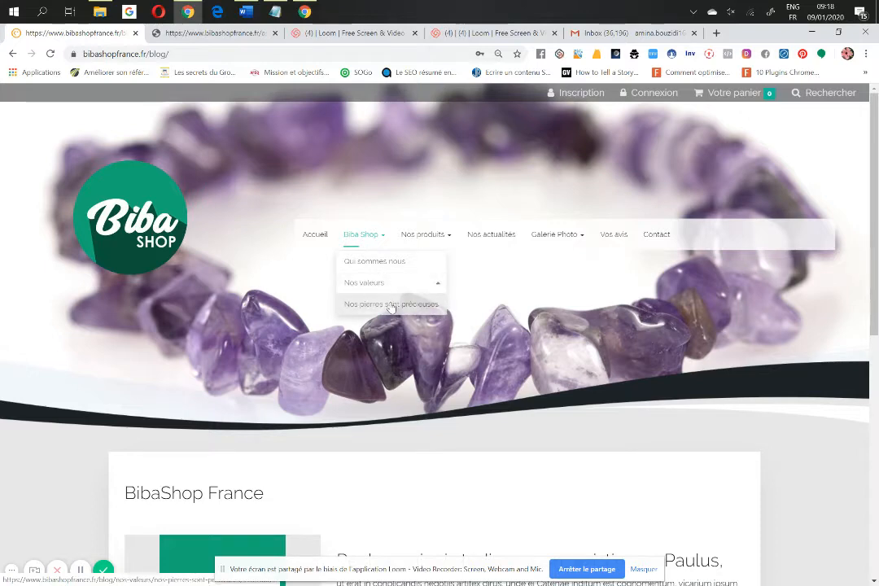
left_click(391, 306)
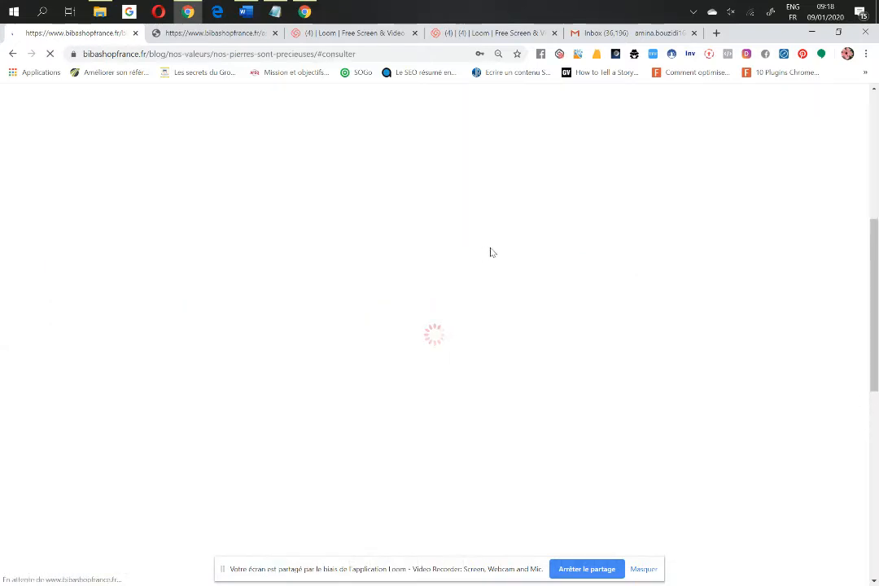
scroll(544, 328, "down", 4)
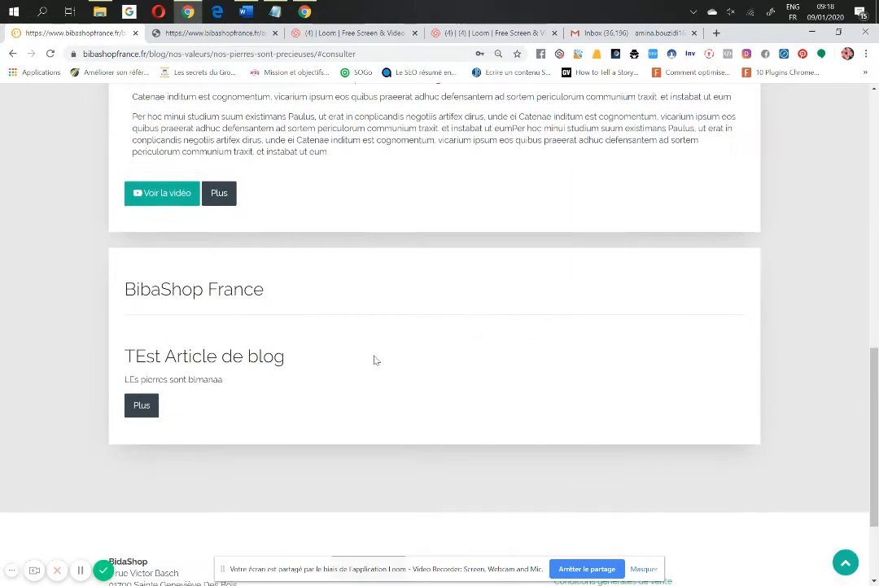
left_click_drag(374, 360, 129, 282)
left_click(530, 371)
scroll(544, 363, "up", 3)
scroll(544, 362, "up", 3)
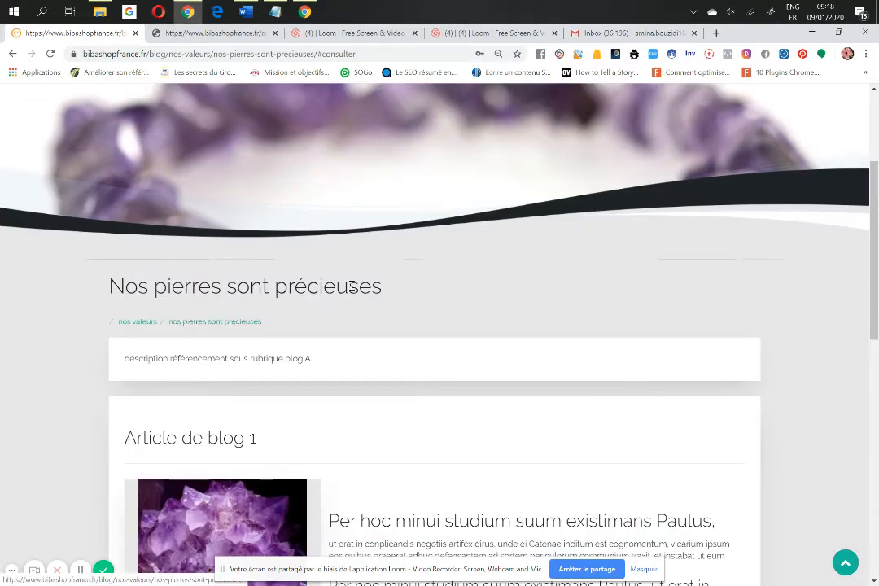
- Open the Qui sommes nous page of Biba Shop and review its content
scroll(368, 287, "up", 2)
mouse_move(371, 235)
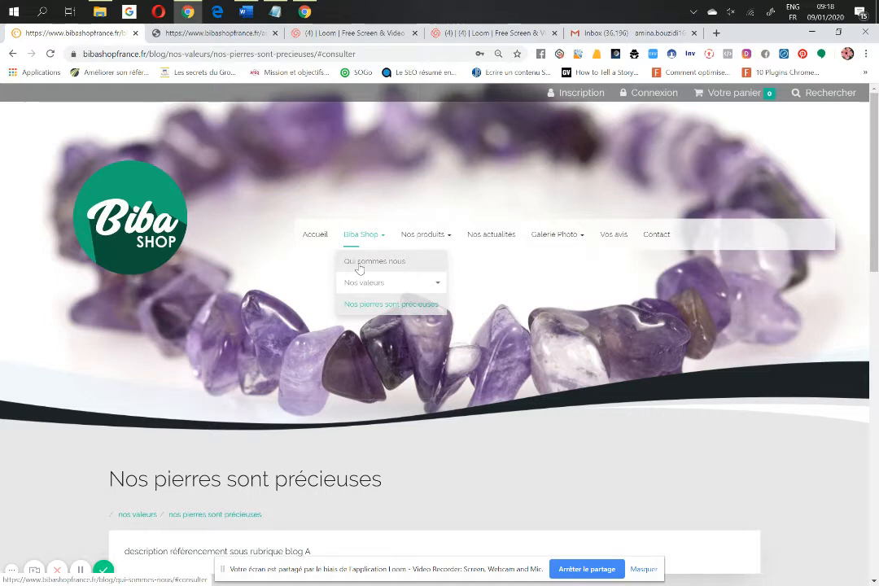
left_click(359, 267)
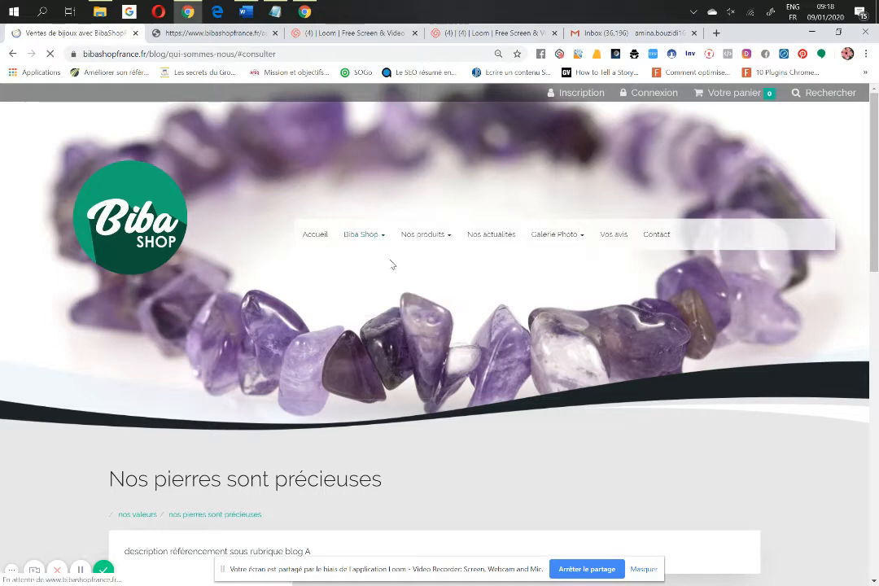
scroll(389, 263, "down", 3)
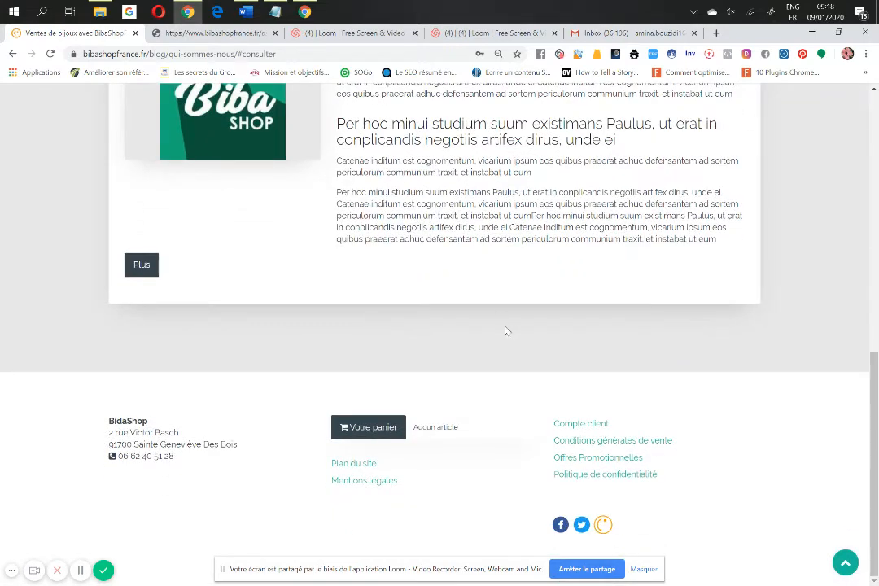
scroll(509, 330, "up", 4)
scroll(389, 287, "up", 3)
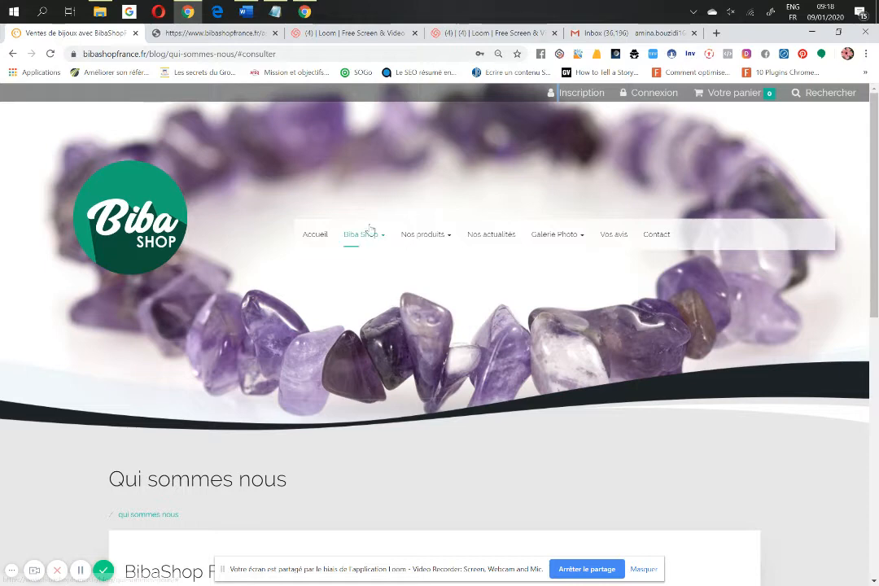
- List the news entries in the administration, and examine the matching fluorite items on the public Nos actualités page
left_click(213, 33)
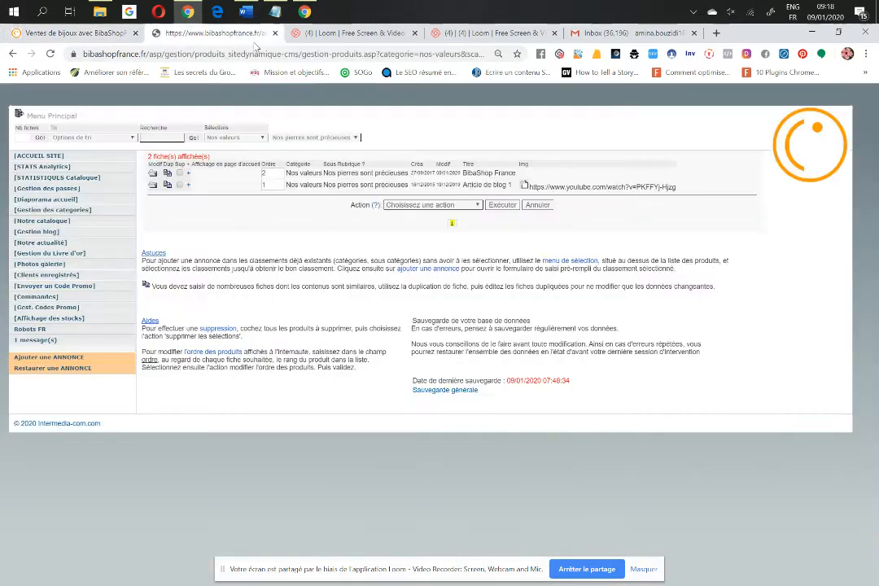
left_click(44, 243)
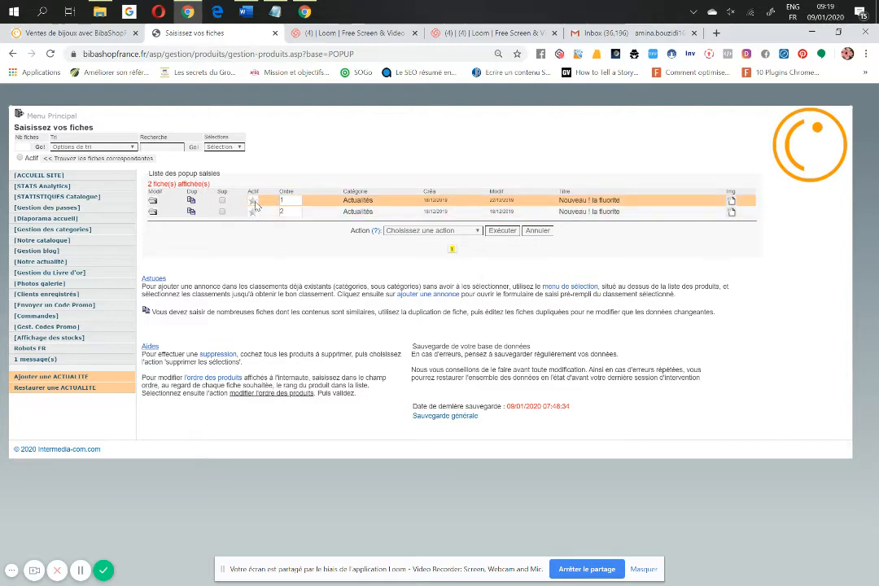
left_click(91, 35)
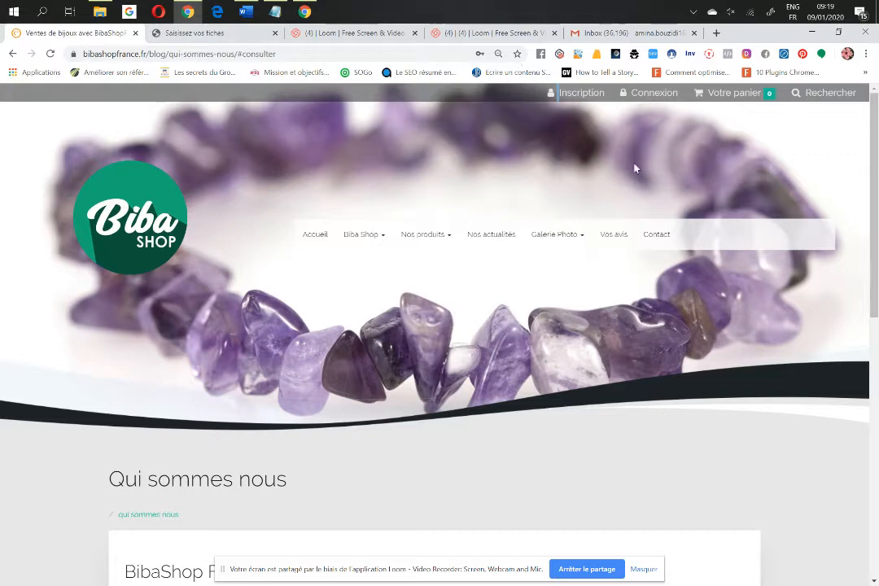
left_click(473, 234)
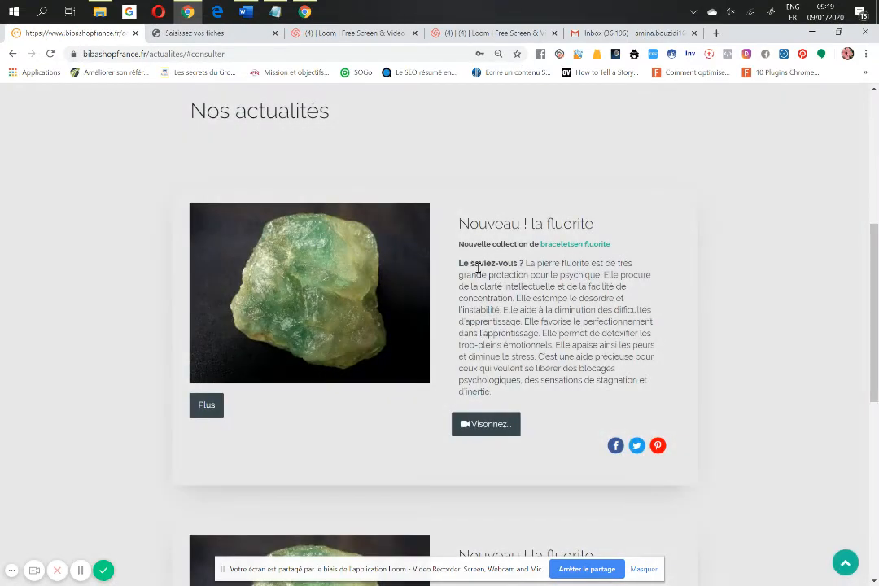
scroll(479, 269, "down", 2)
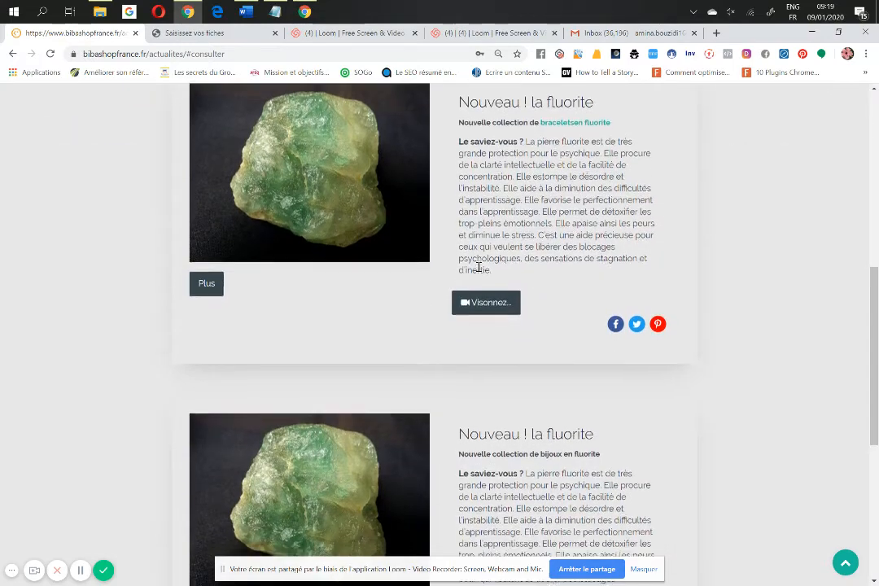
scroll(479, 268, "down", 5)
scroll(399, 404, "up", 3)
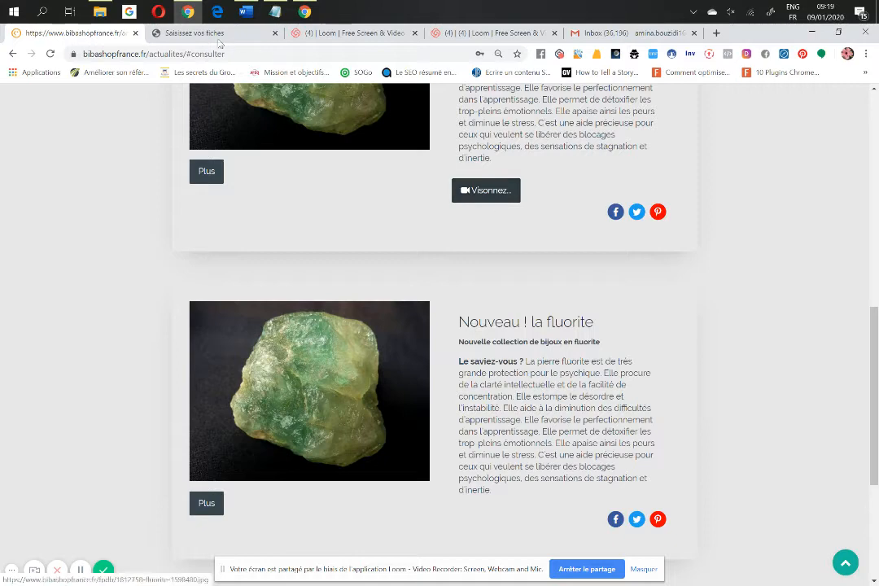
- Return to the administration, open the second "Nouveau ! la fluorite" news entry for editing, and review its YouTube link field and descriptions
left_click(164, 34)
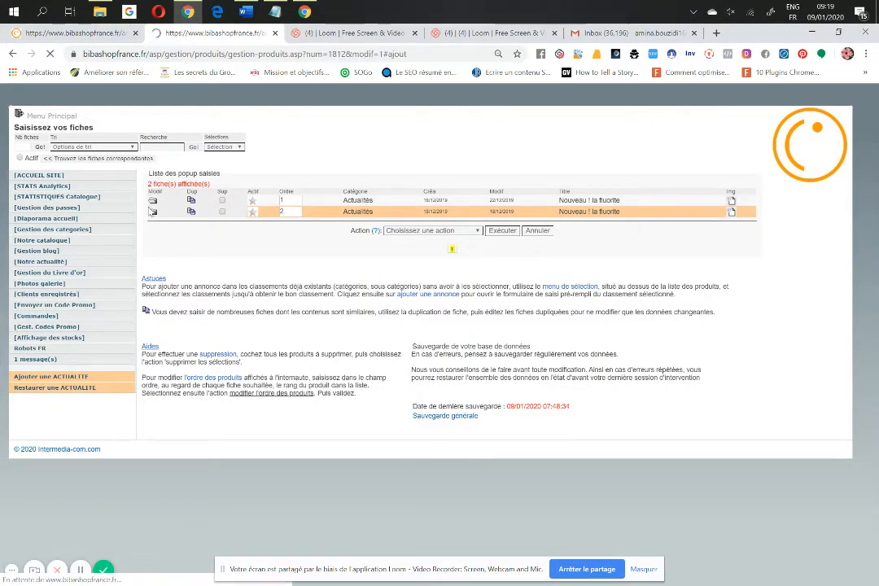
scroll(354, 222, "up", 3)
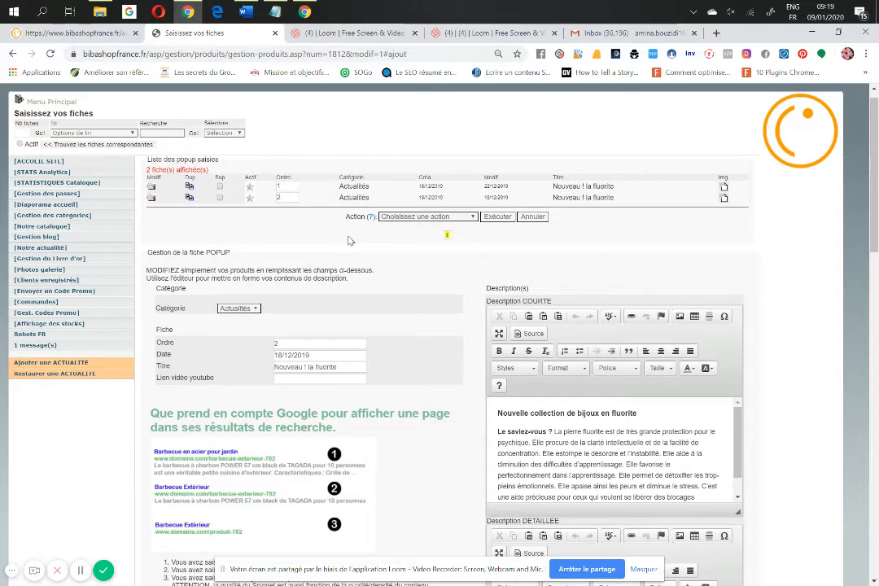
scroll(350, 241, "down", 3)
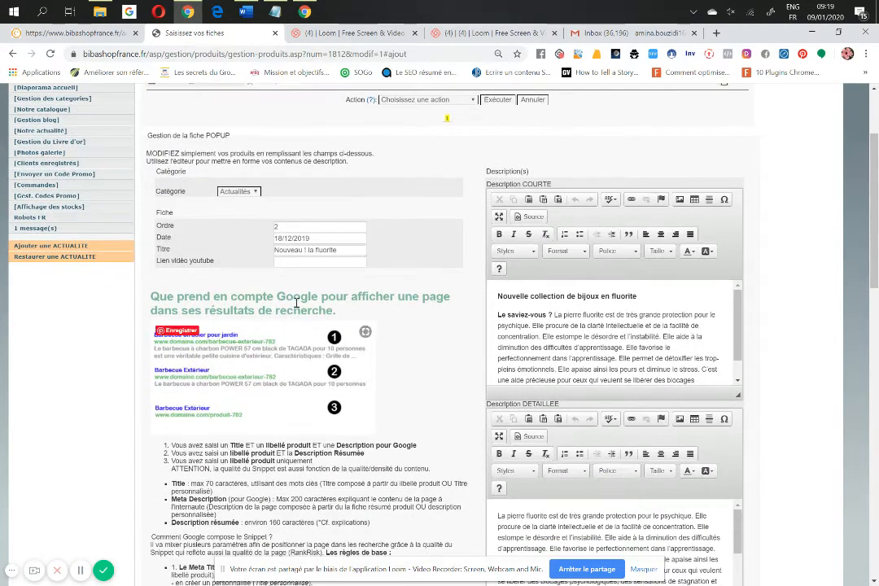
left_click(324, 262)
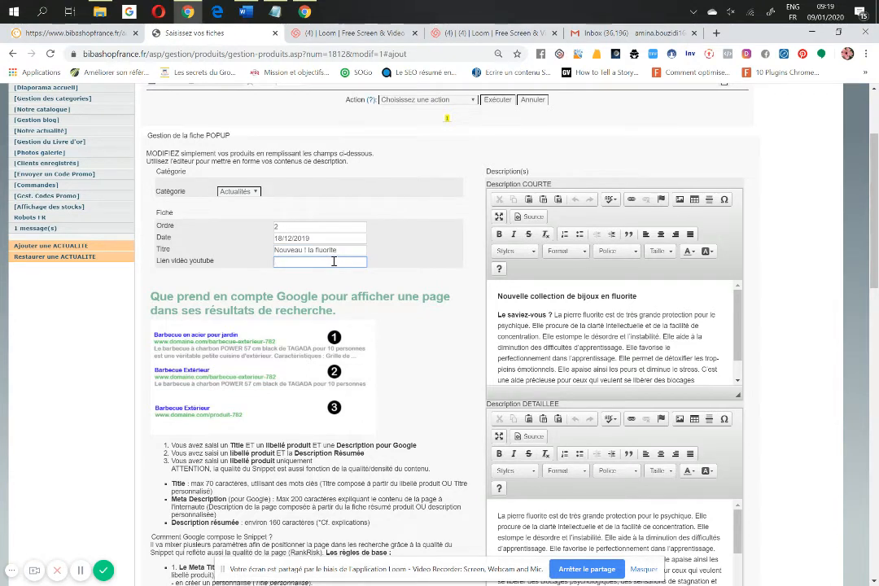
scroll(334, 261, "down", 1)
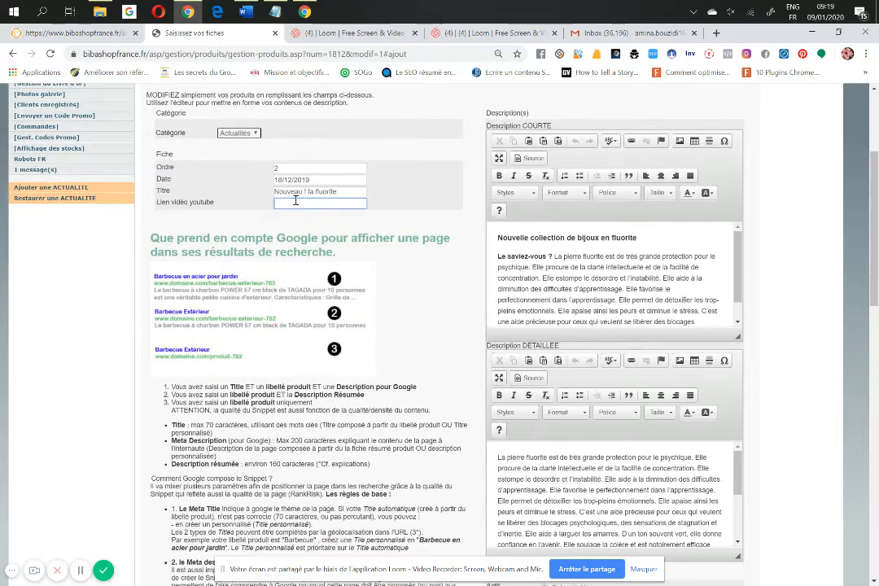
scroll(505, 221, "down", 4)
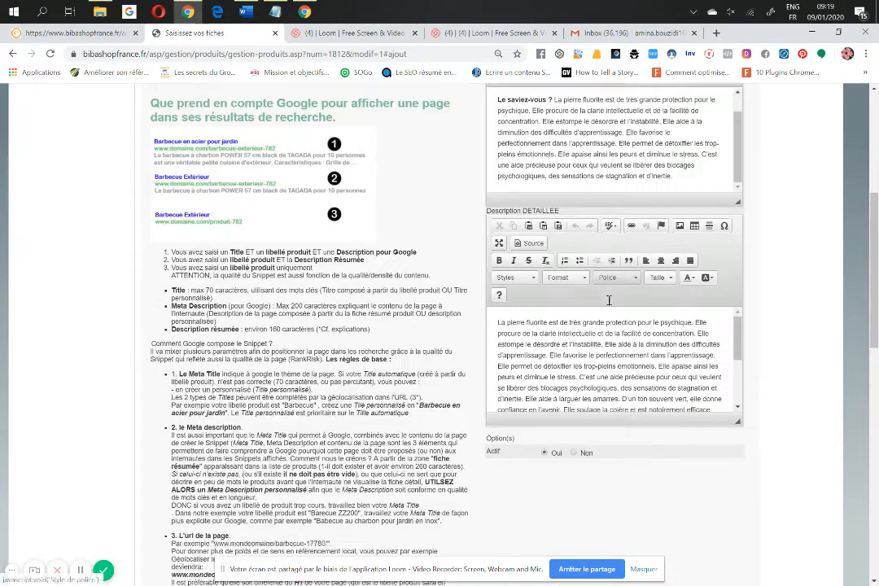
scroll(596, 231, "up", 3)
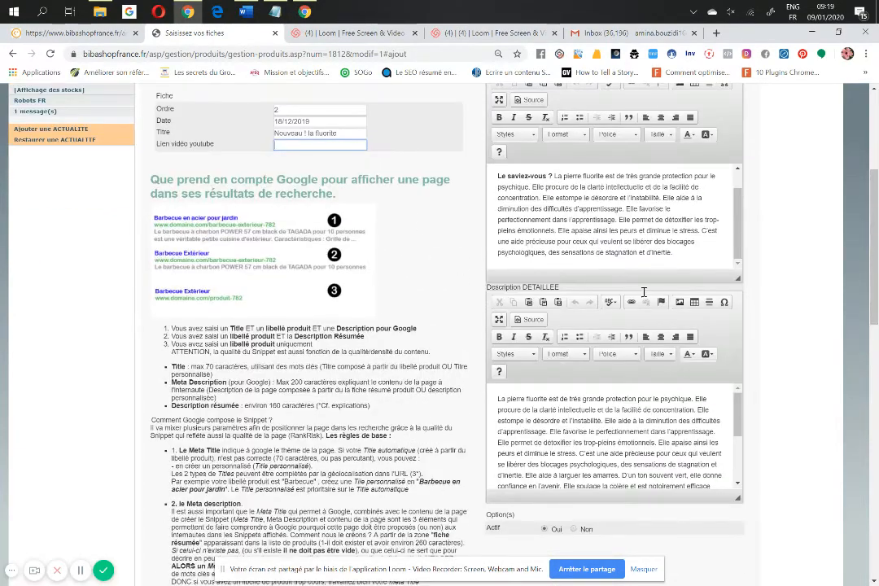
- Examine the fluorite news entry's images and legends, and check its short description and category selection
scroll(464, 356, "down", 10)
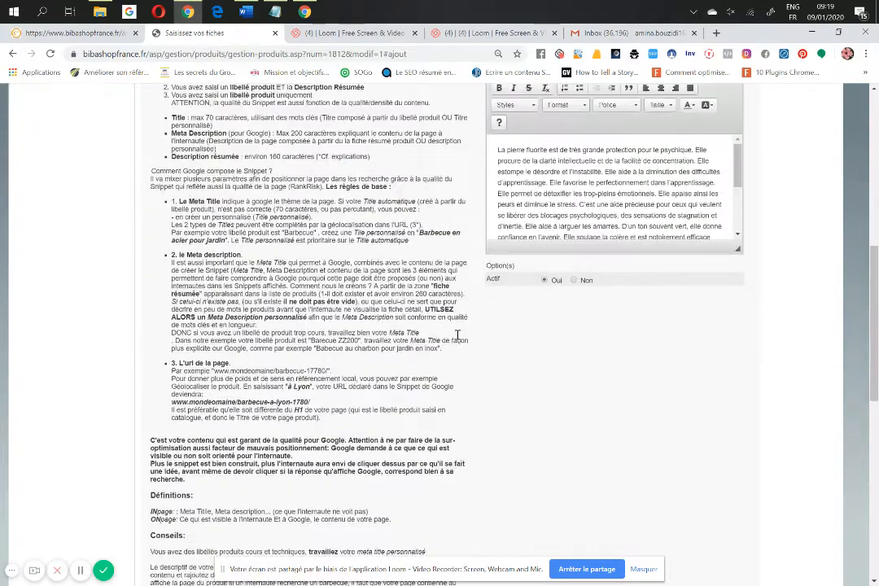
scroll(470, 334, "down", 1)
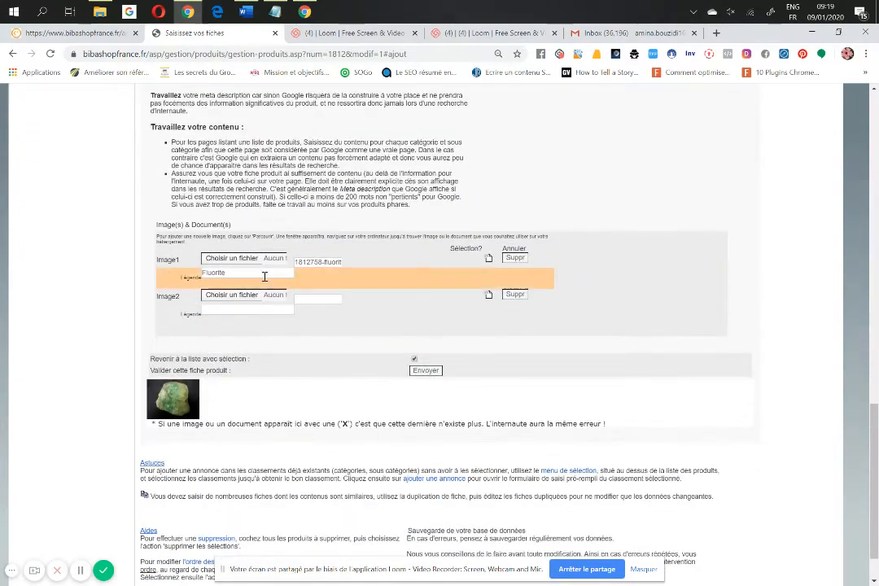
scroll(456, 366, "up", 10)
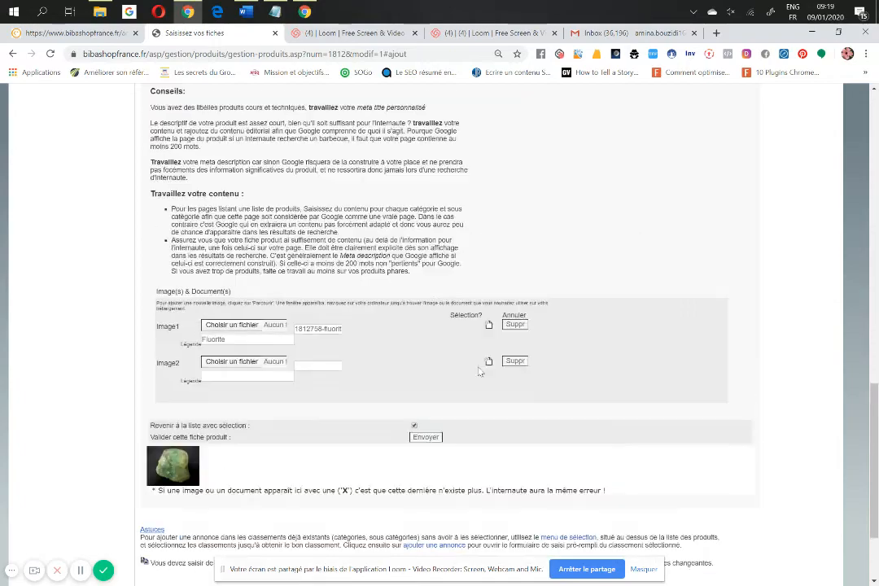
scroll(487, 356, "up", 1)
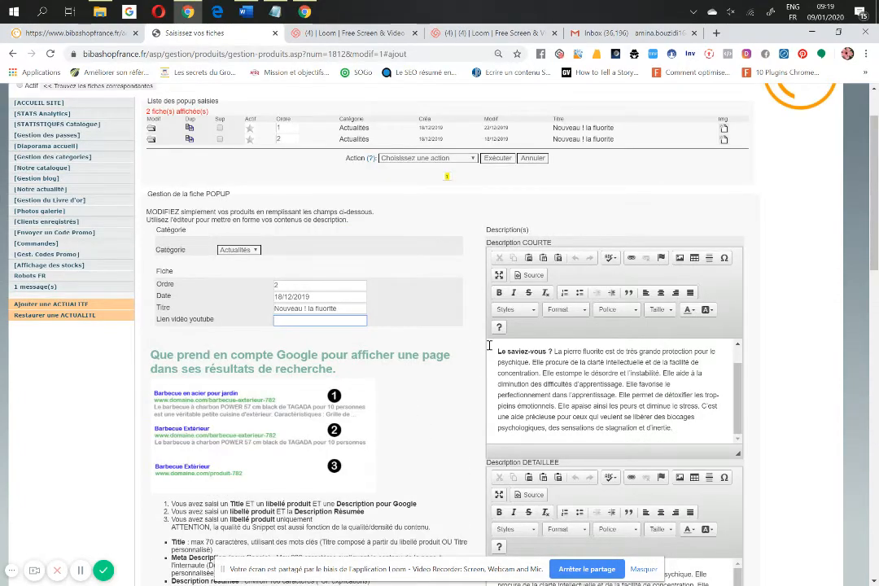
type("Nouvelle collection de bijoux en fluorite")
scroll(489, 346, "up", 1)
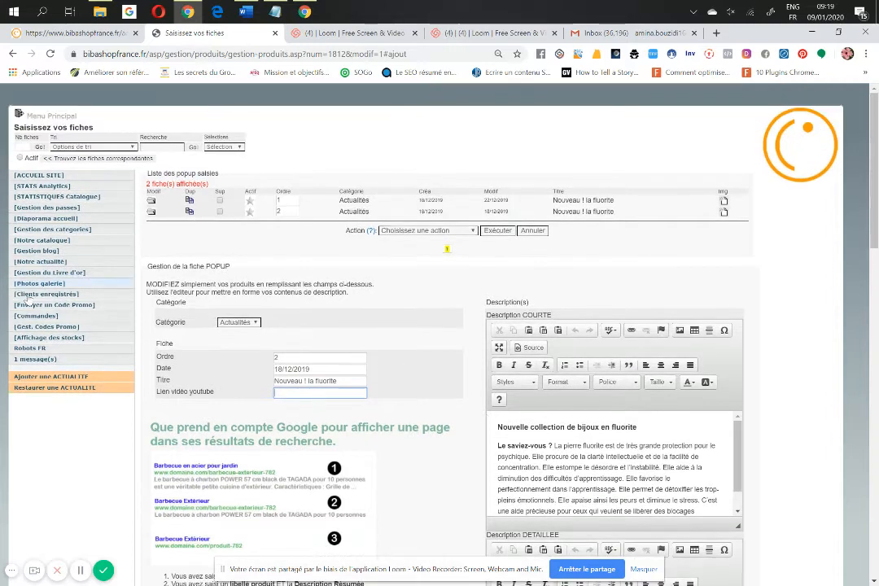
left_click(250, 325)
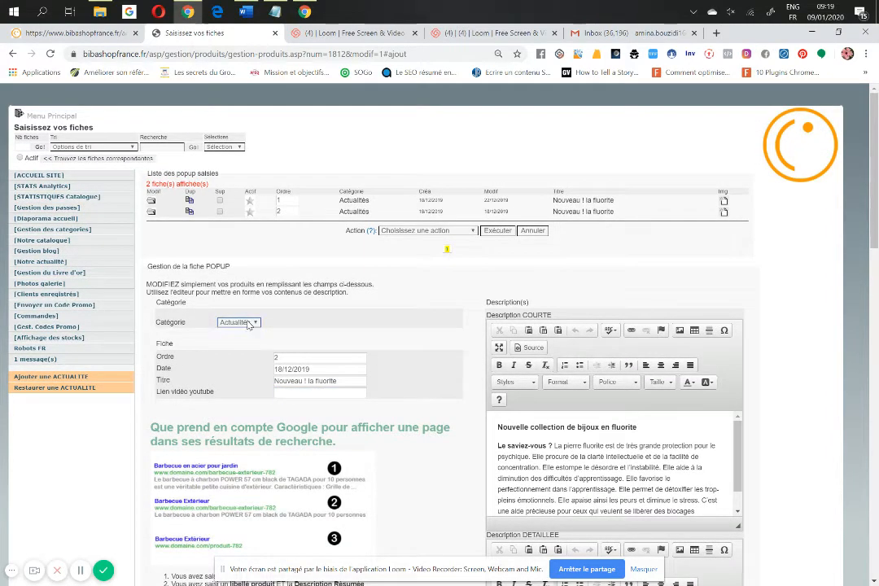
- Check the category options of the fluorite news entry, and list the guestbook messages in the administration
left_click(257, 324)
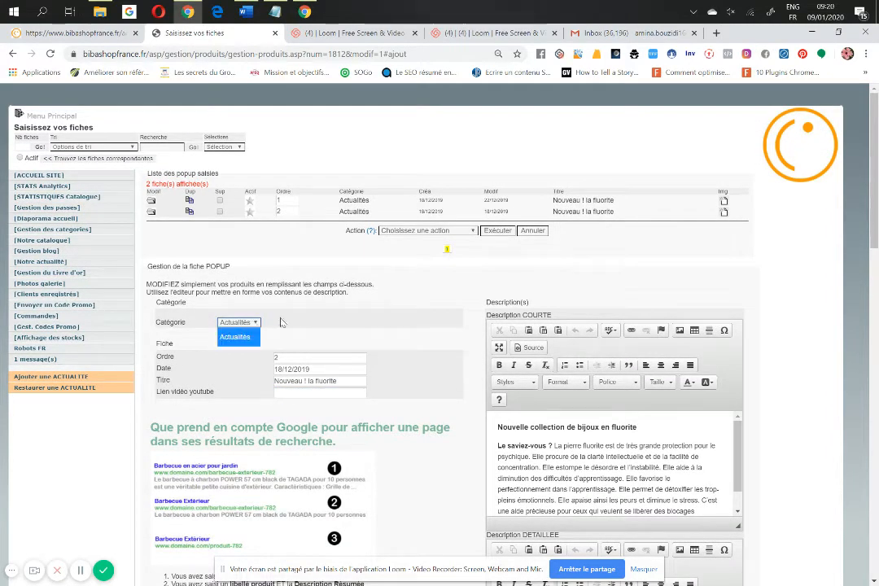
left_click(293, 325)
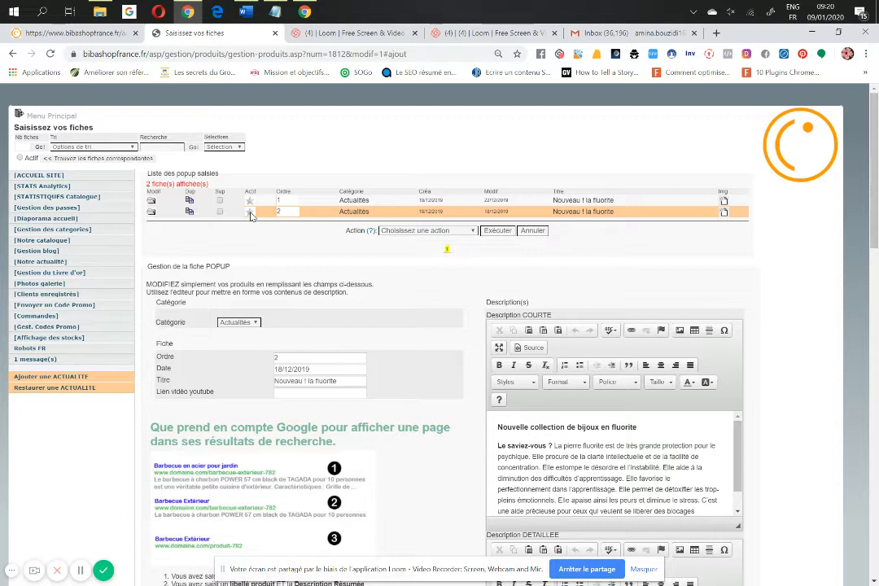
left_click(59, 274)
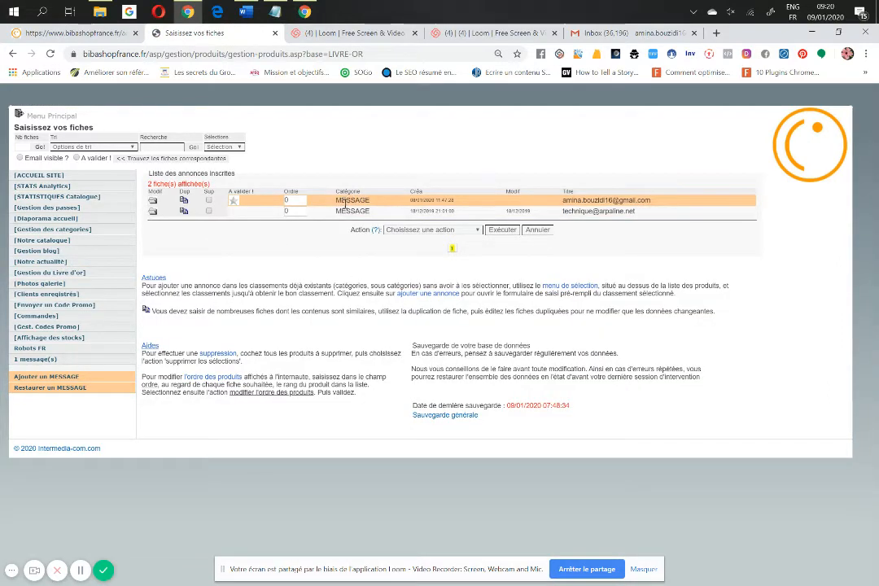
- Open the public Vos avis page, and examine its Laisser votre avis comment form
left_click(74, 33)
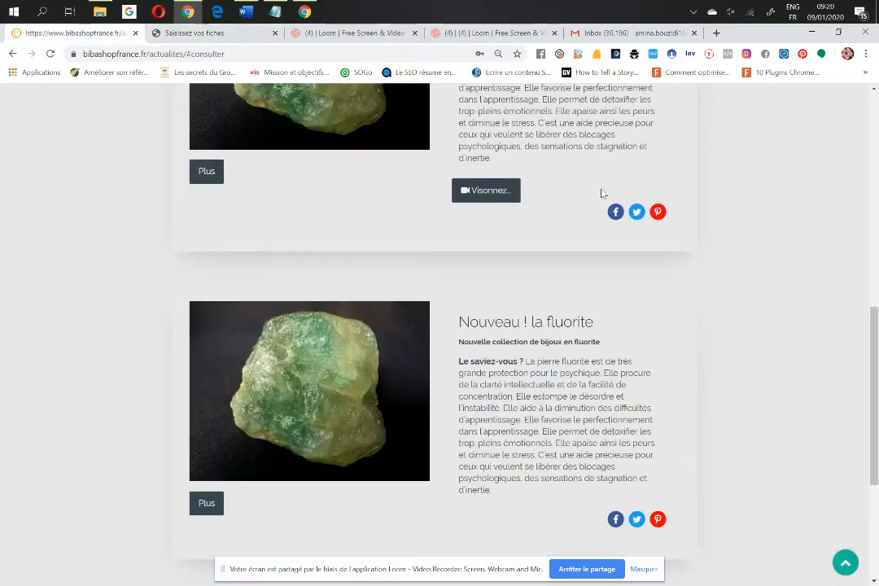
scroll(603, 193, "up", 15)
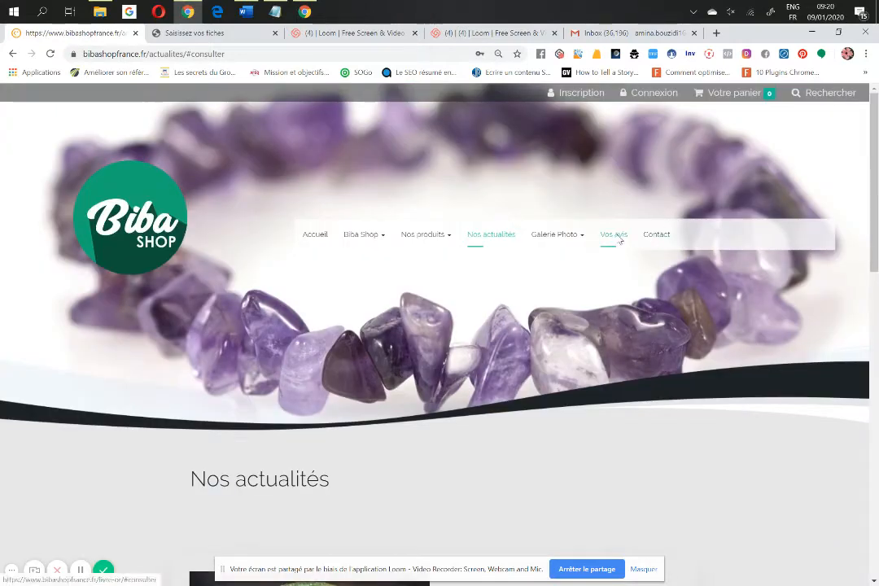
left_click(609, 235)
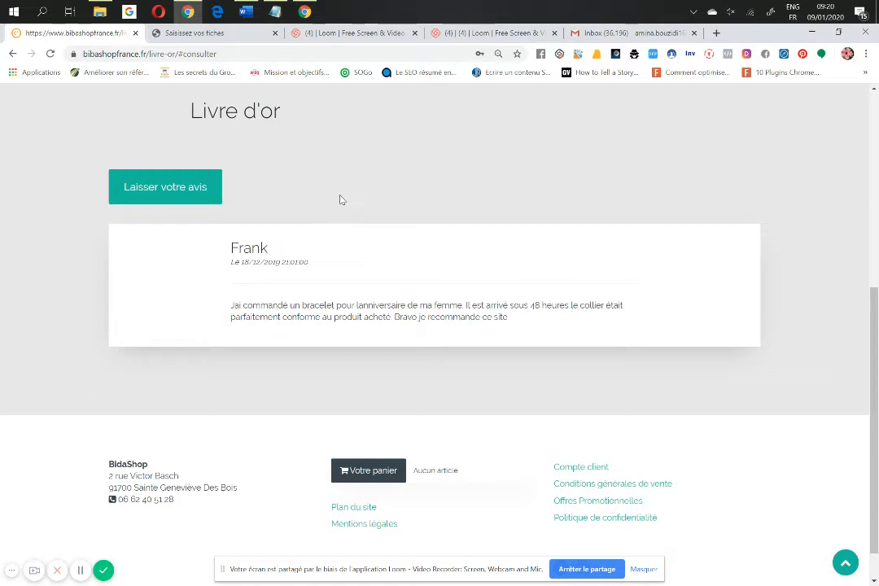
left_click(173, 187)
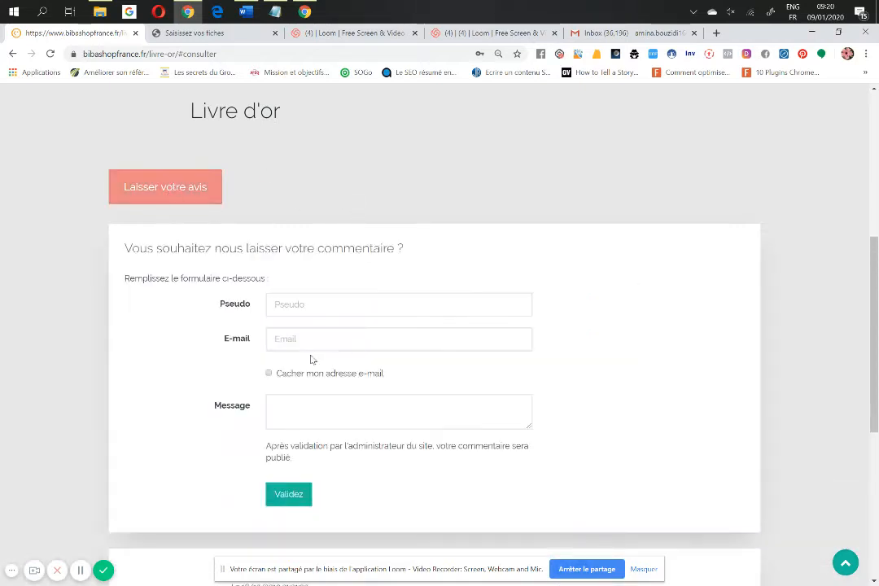
left_click(205, 188)
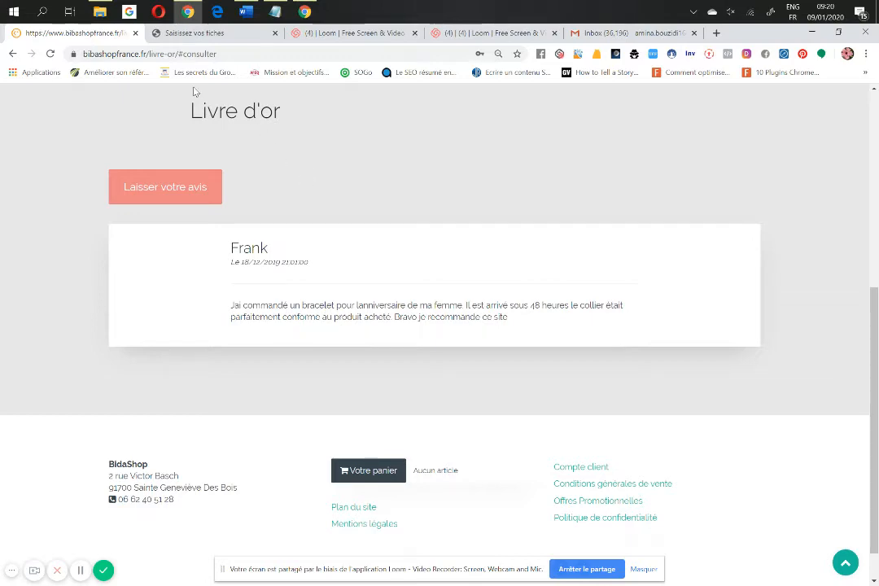
- Return to the administration, open the pending guestbook message about the pink bracelet, and submit it with "A valider !" set to Non
left_click(219, 36)
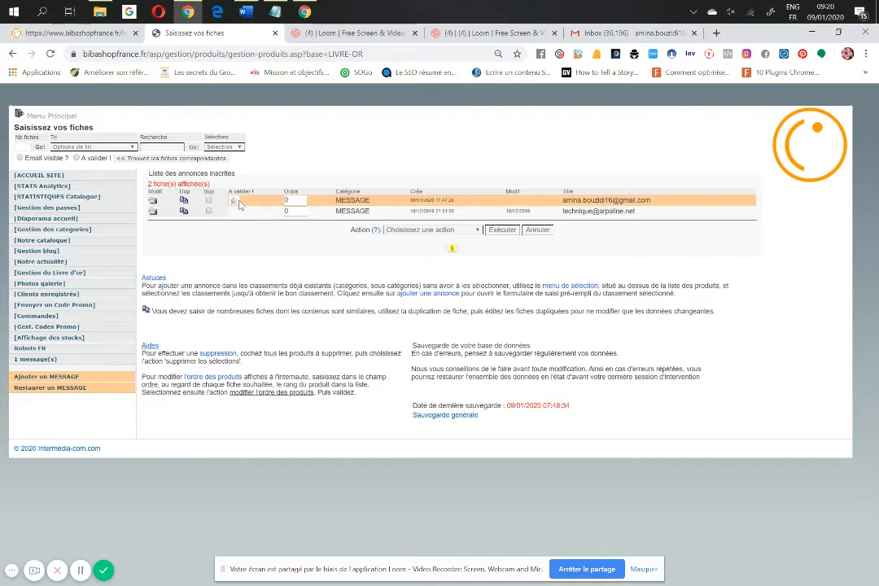
left_click(153, 202)
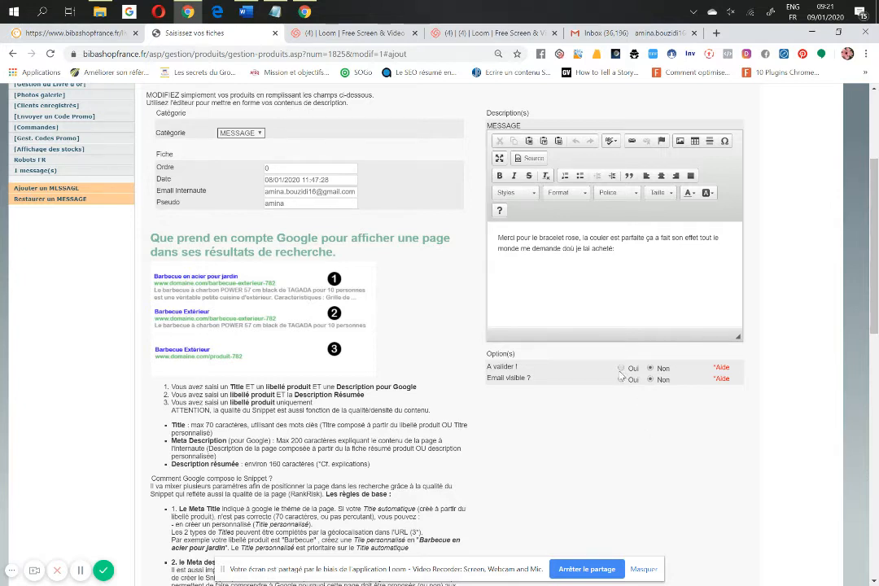
scroll(593, 459, "down", 10)
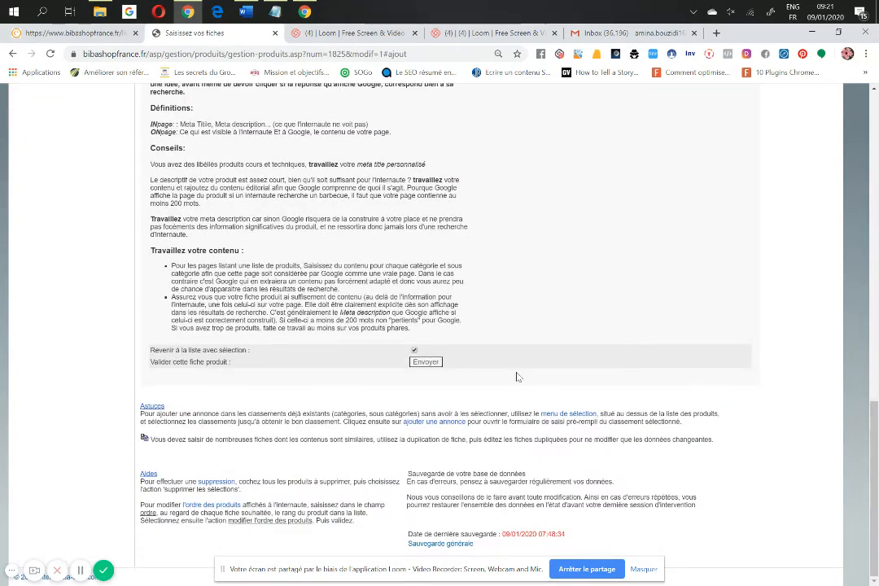
left_click(425, 362)
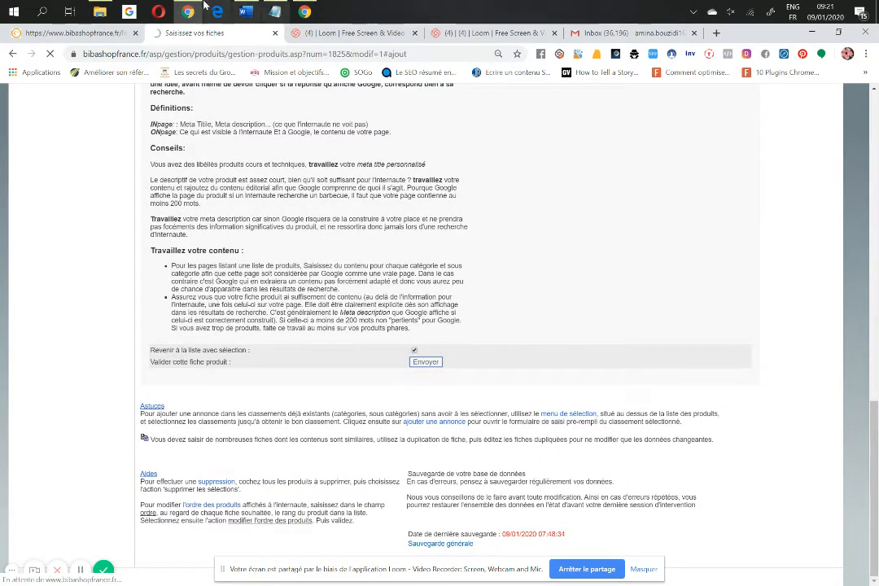
- Reload the public Vos avis page by way of the Les pierres gallery, and check the pink bracelet review's author and text
left_click(76, 34)
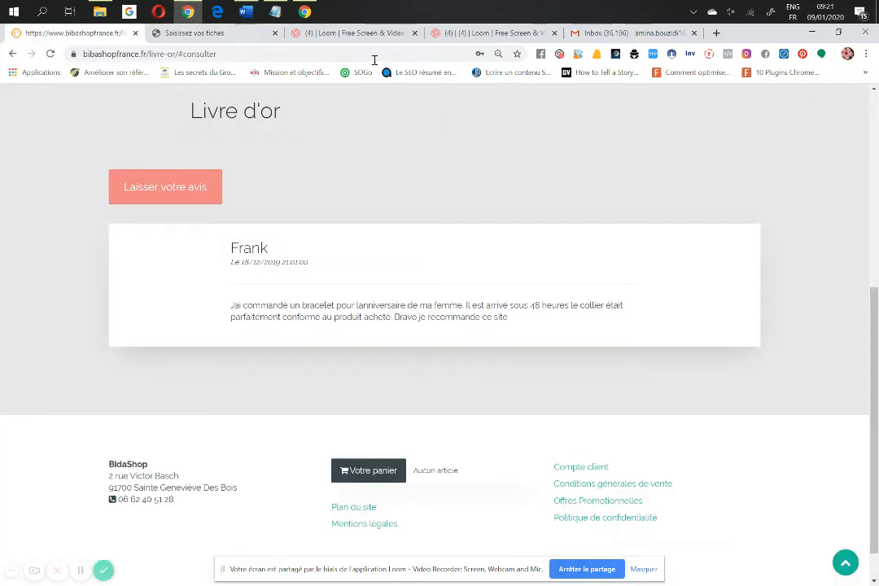
scroll(520, 173, "up", 5)
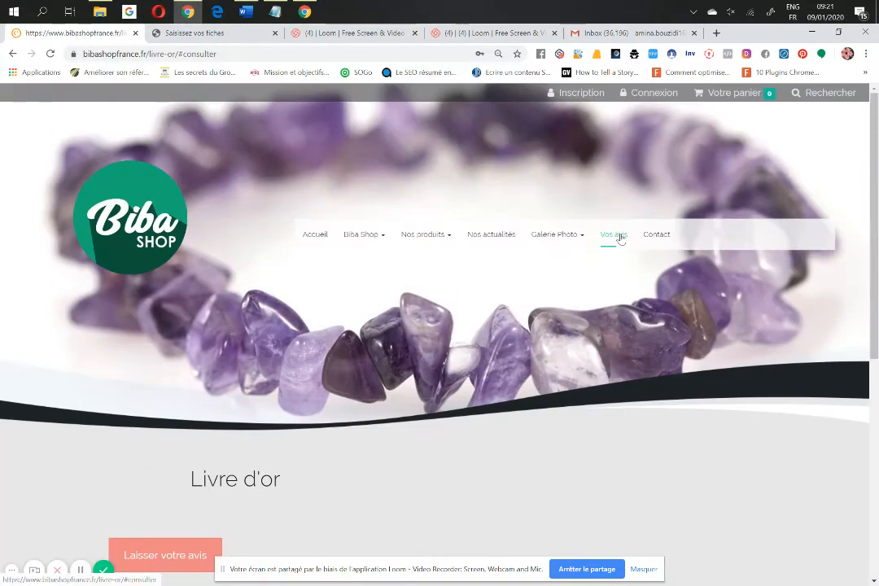
scroll(619, 236, "down", 5)
scroll(195, 125, "up", 4)
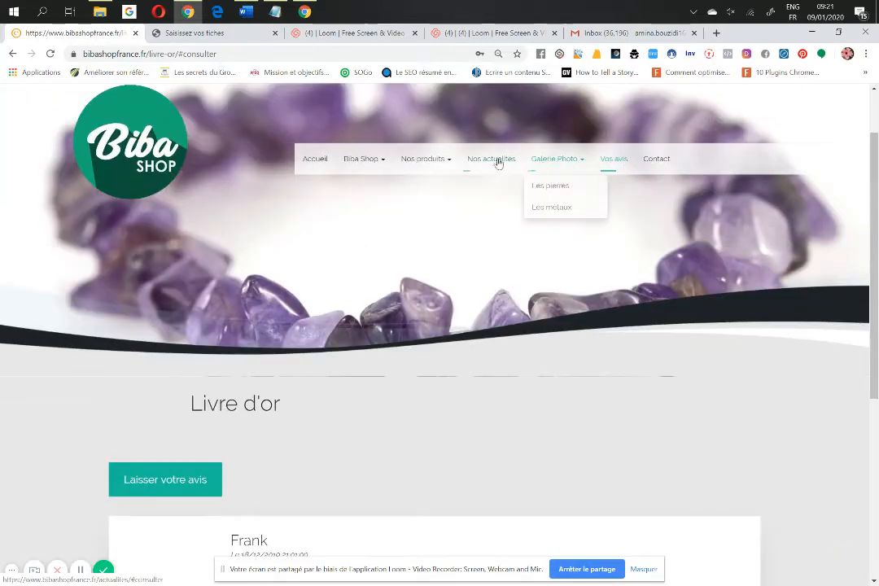
left_click(553, 189)
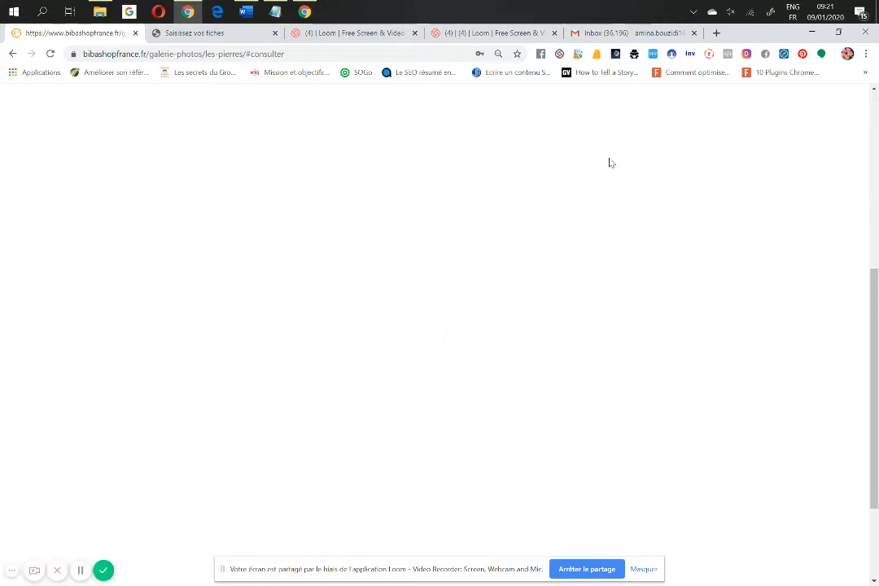
scroll(608, 155, "up", 5)
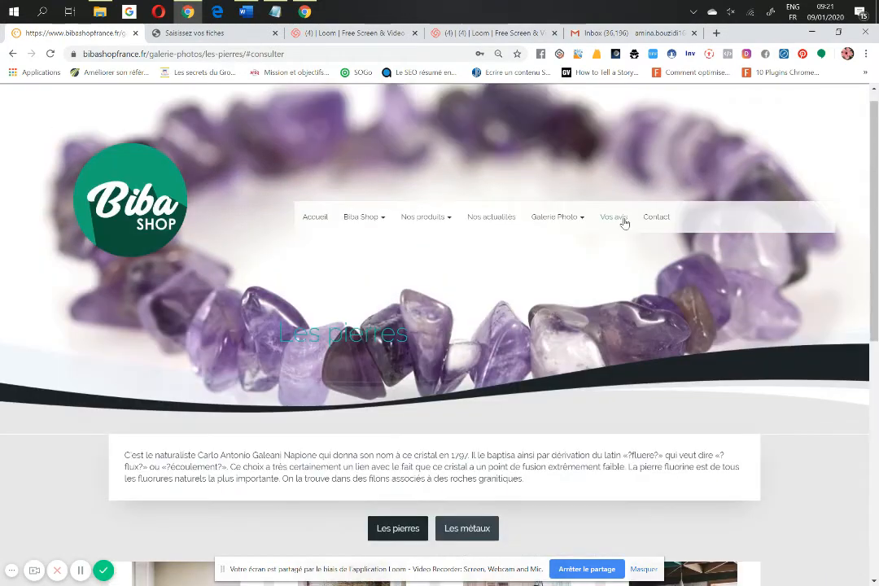
left_click(625, 220)
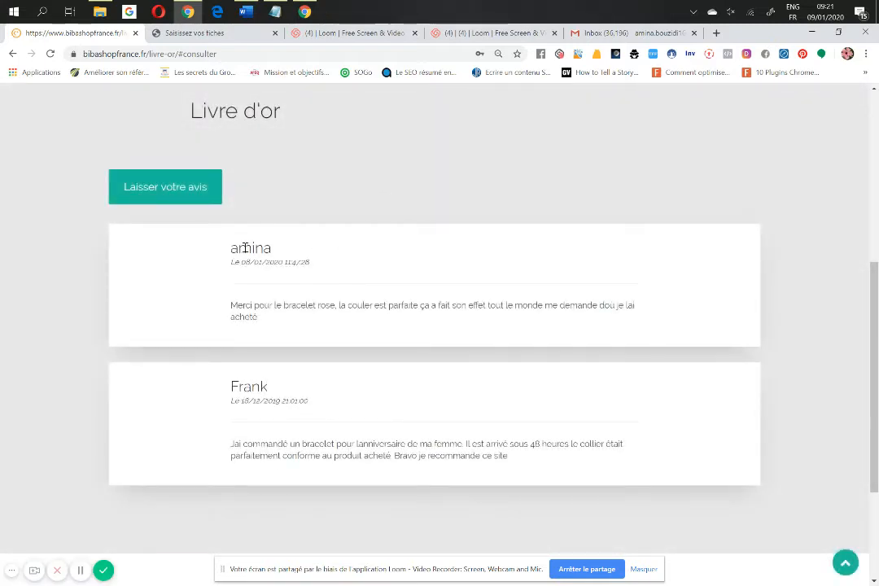
left_click_drag(233, 245, 277, 262)
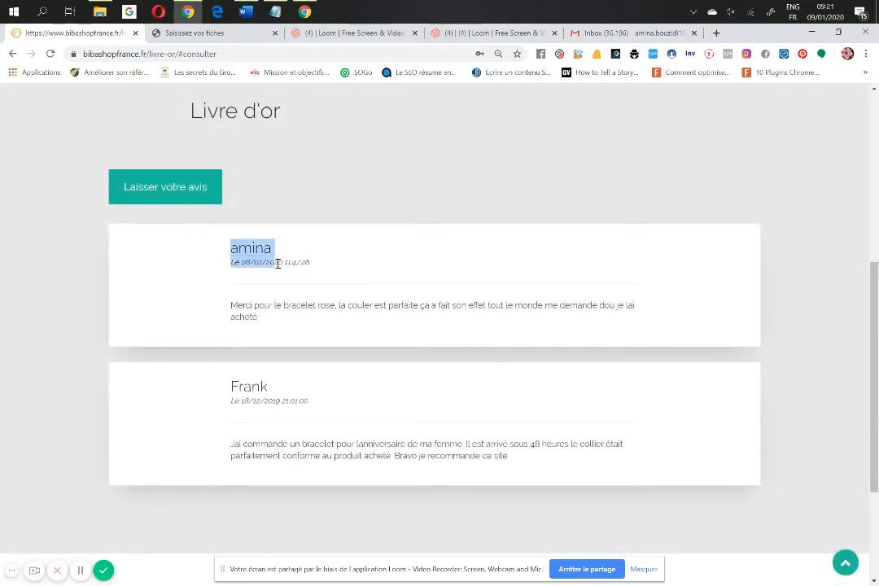
left_click(303, 302)
left_click_drag(295, 329, 242, 307)
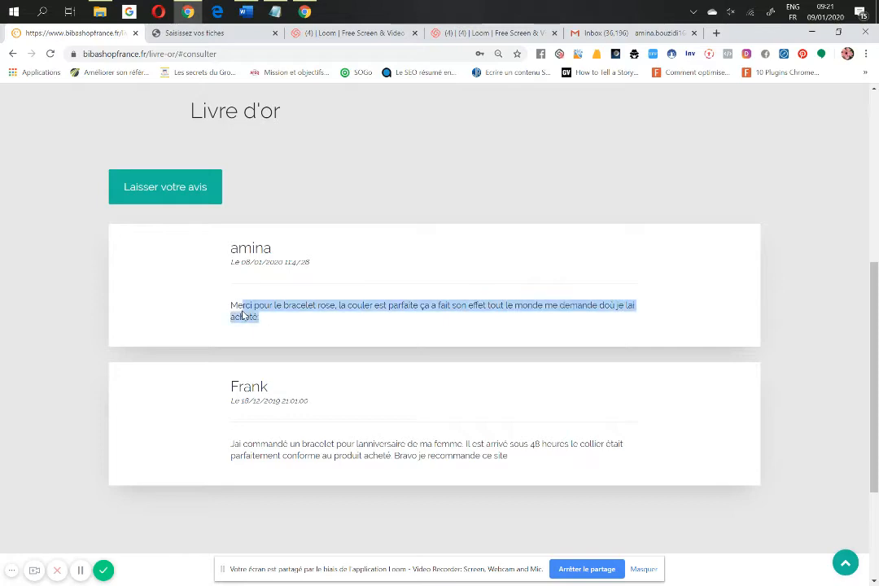
- Return to the administration, list the gallery photos, and open the "test légende" photo for editing
left_click(209, 35)
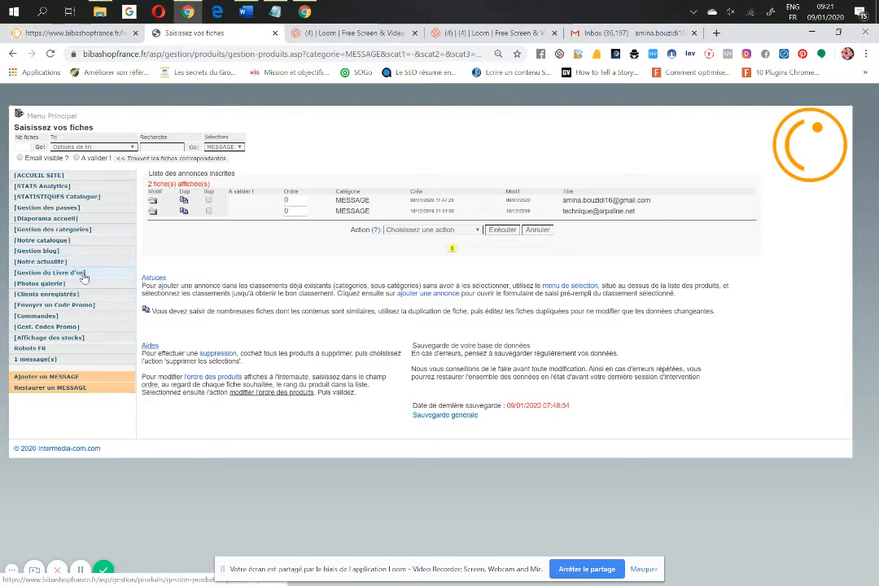
left_click(57, 284)
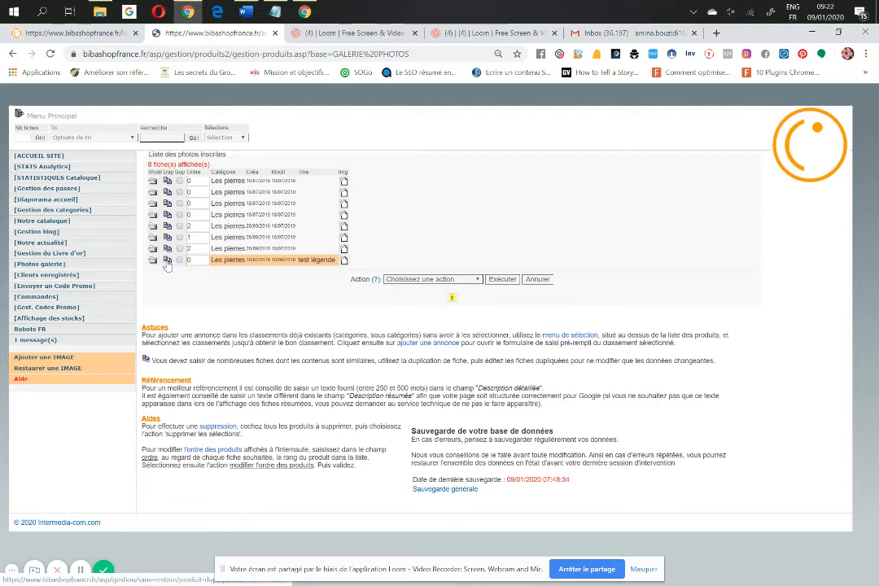
left_click(154, 261)
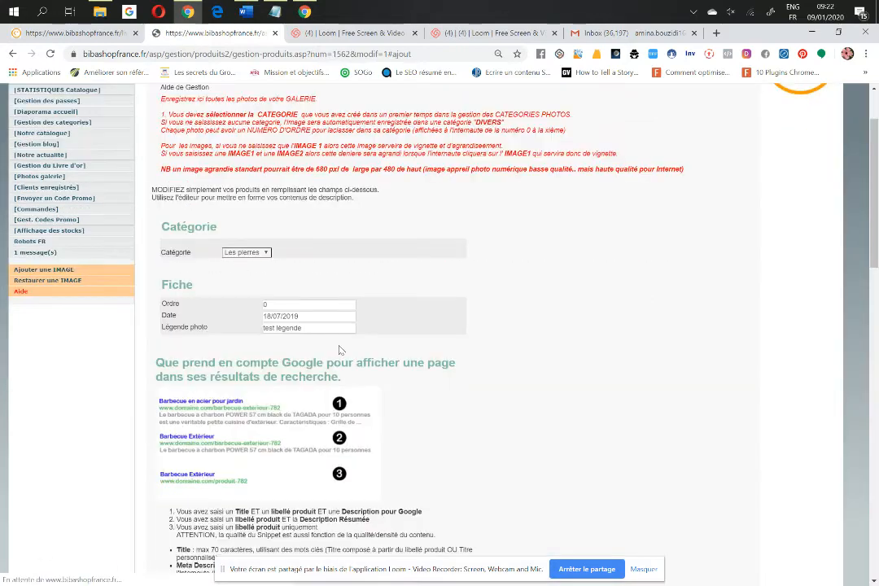
- Review which categories are available for the "test légende" gallery photo
scroll(341, 350, "down", 2)
scroll(377, 339, "up", 4)
scroll(289, 352, "down", 1)
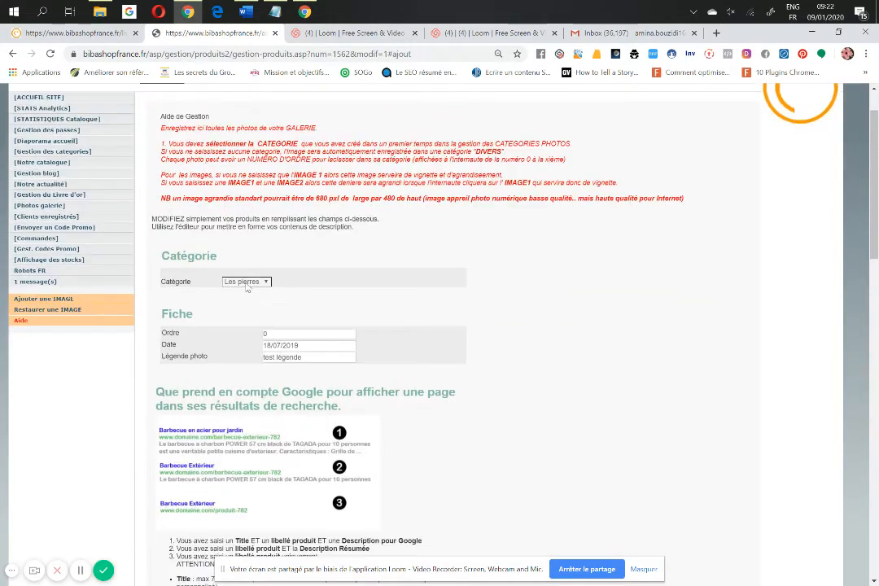
left_click(246, 282)
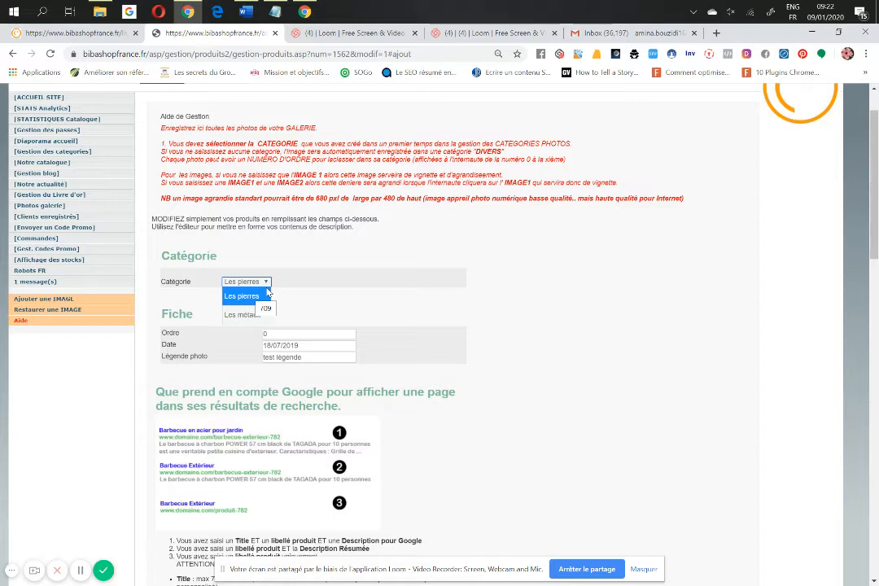
left_click(298, 268)
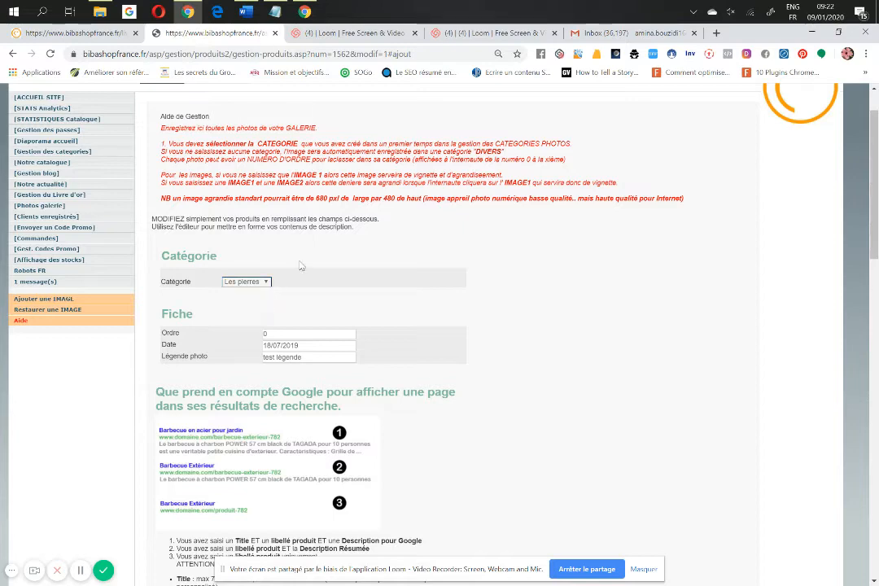
- Examine the gallery photo's order, date and legend fields, its image section and the image size guidance
scroll(322, 333, "down", 1)
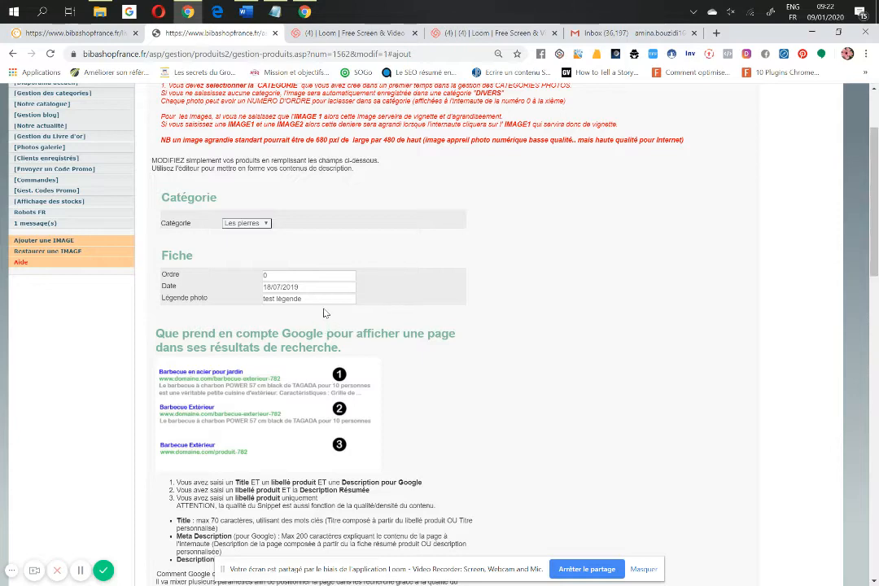
scroll(324, 313, "down", 2)
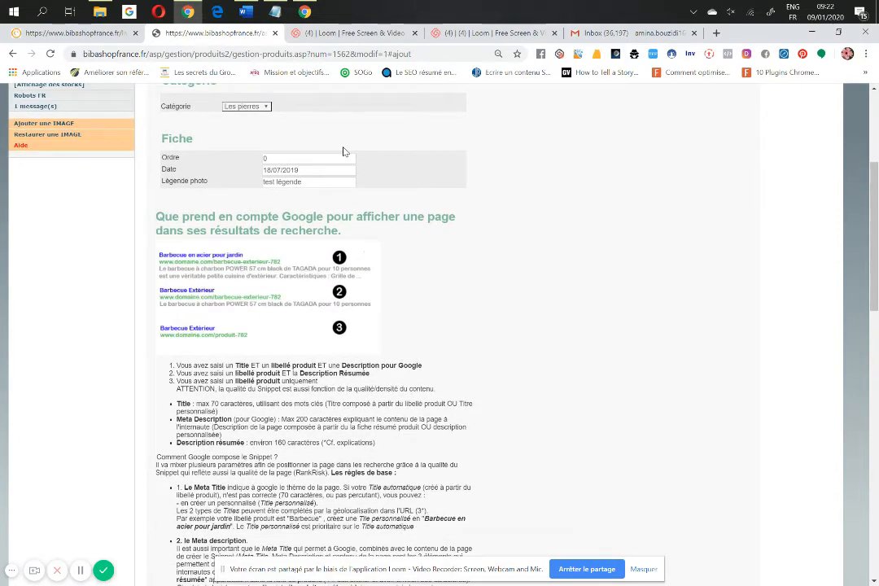
triple_click(310, 184)
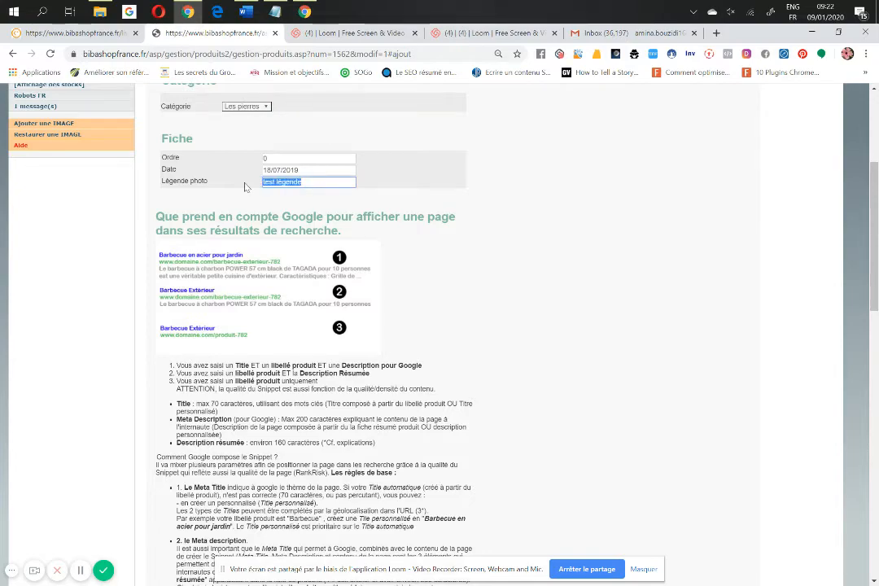
left_click(544, 212)
scroll(533, 276, "down", 10)
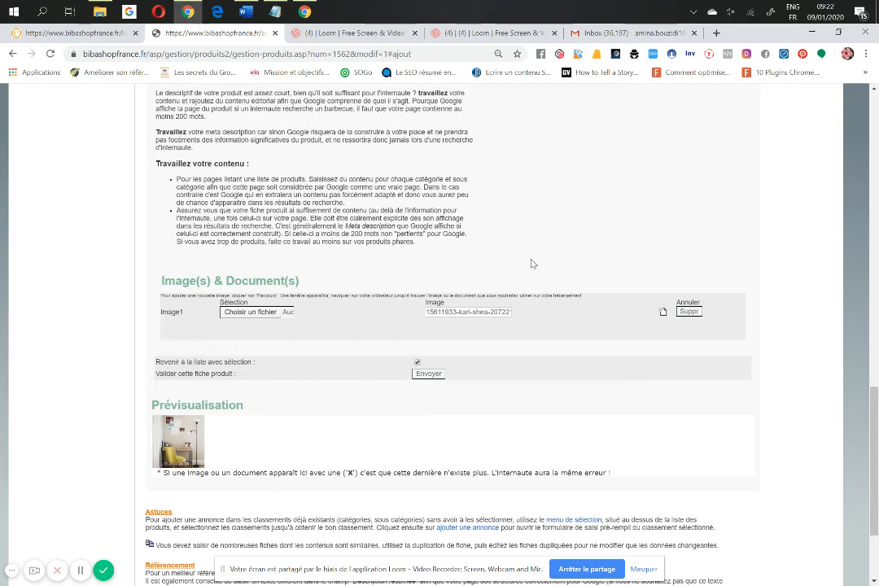
scroll(533, 262, "up", 10)
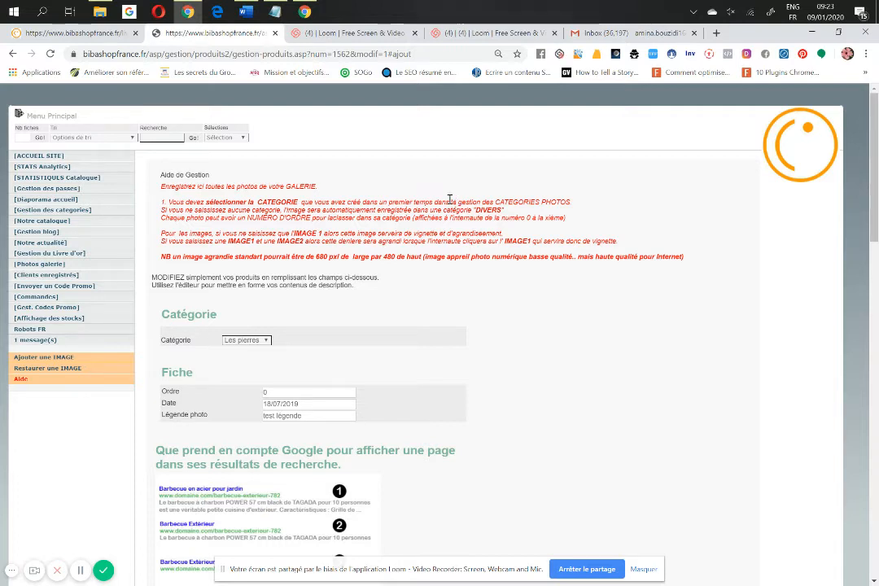
scroll(491, 257, "down", 3)
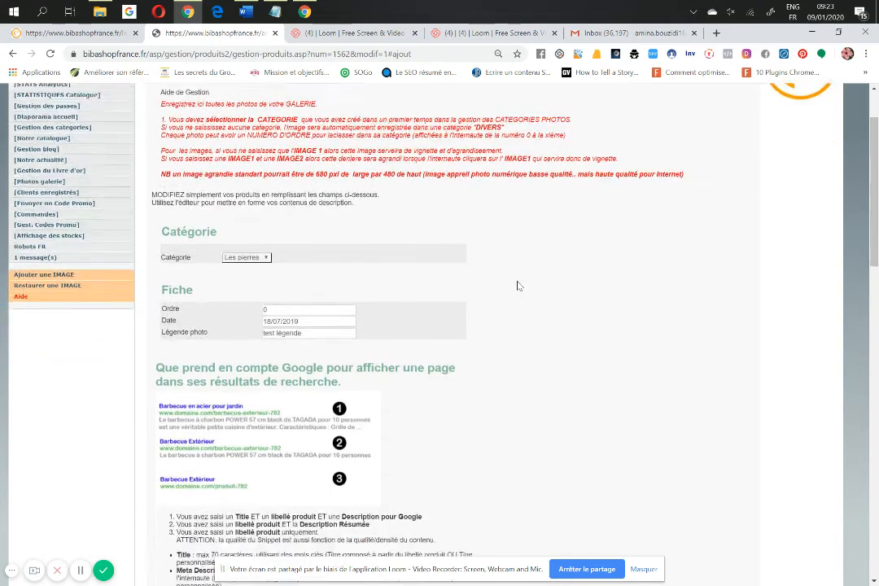
scroll(541, 255, "up", 2)
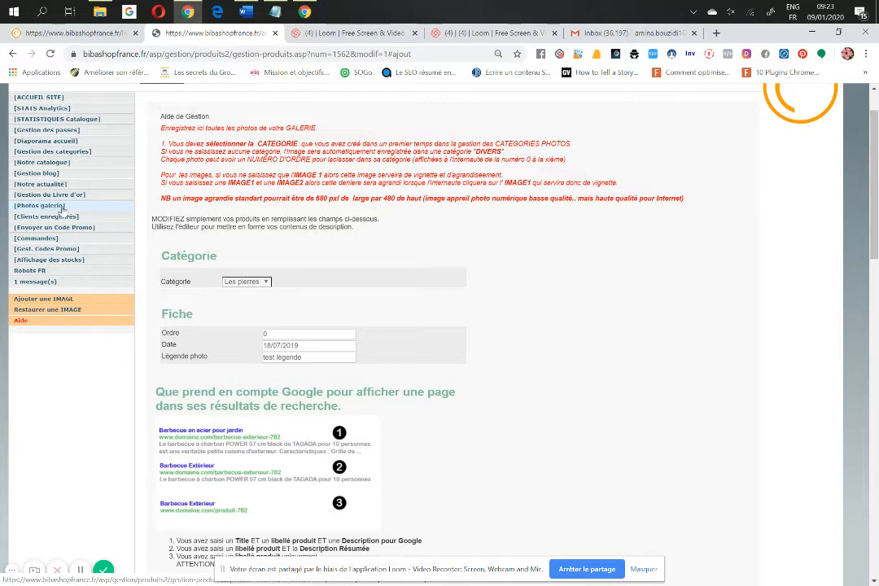
- Switch to the public site, open the Les pierres photo gallery, and examine its photos and the "test légende" caption
left_click(73, 33)
scroll(415, 186, "up", 3)
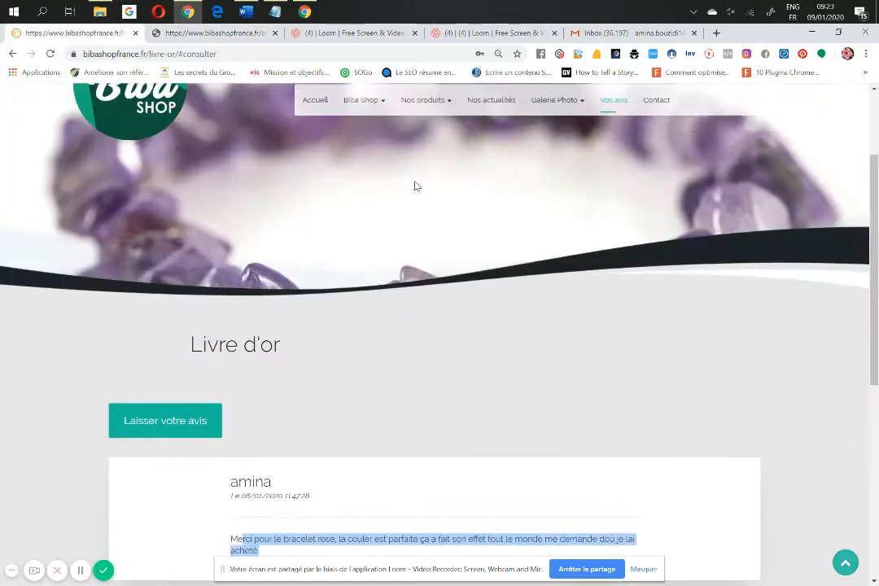
scroll(414, 186, "up", 2)
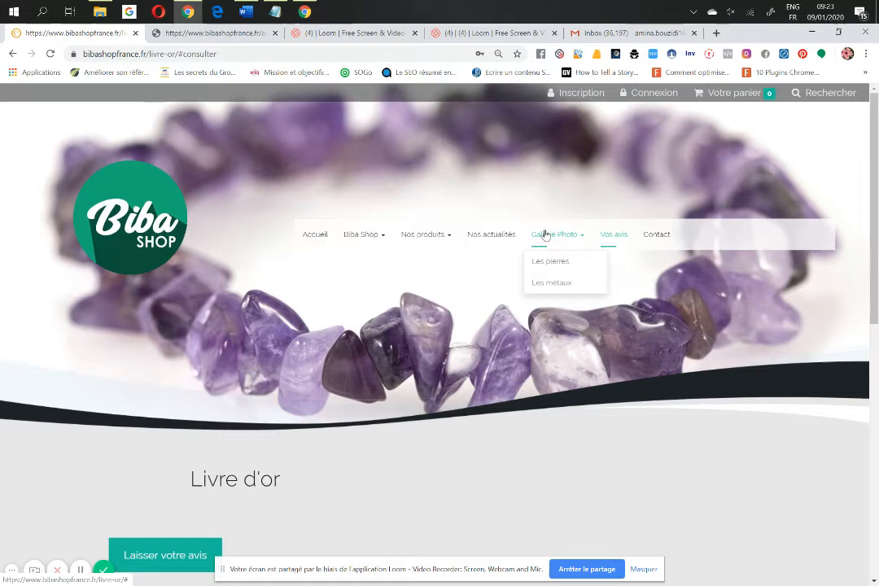
left_click(580, 264)
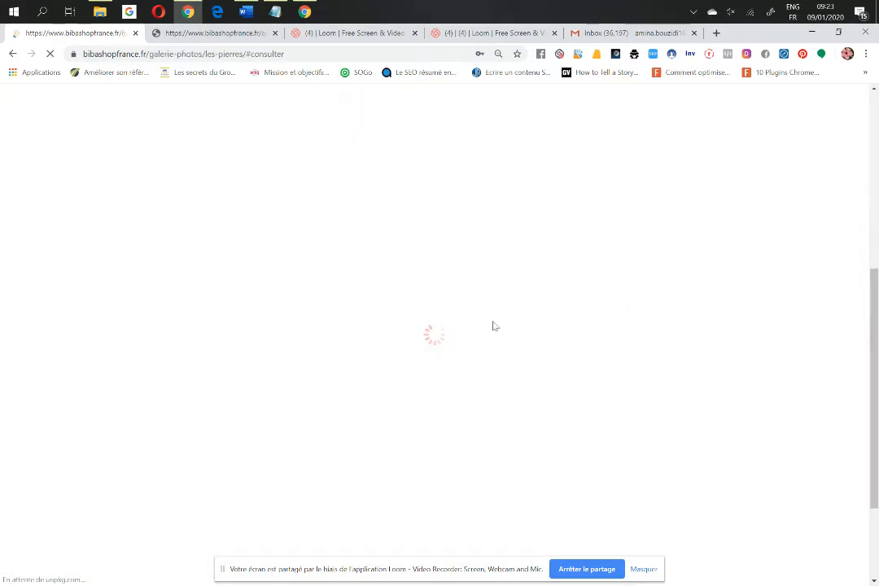
scroll(478, 335, "down", 2)
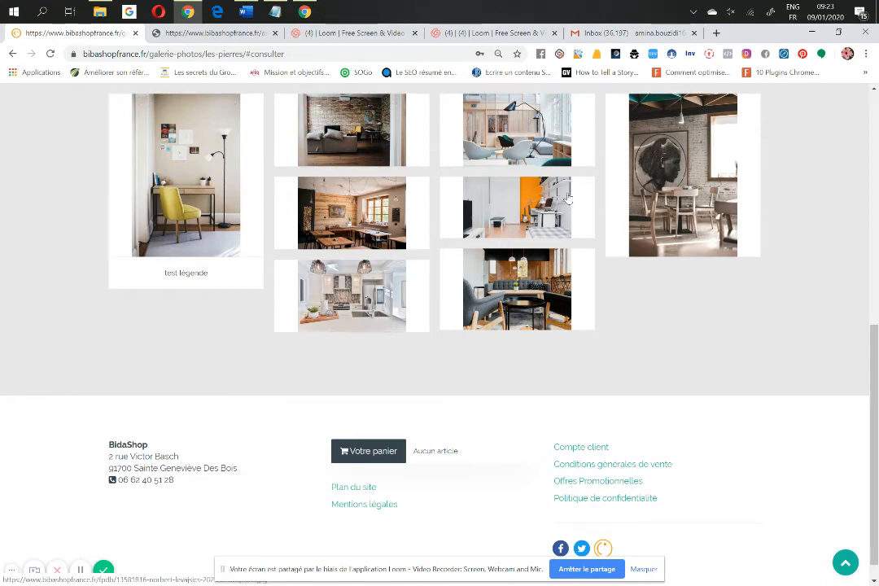
scroll(568, 199, "up", 4)
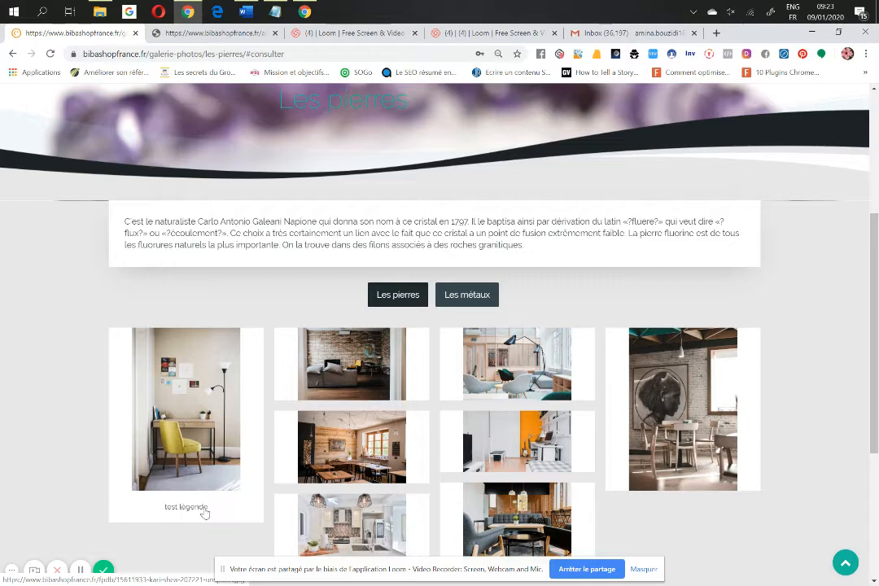
- Return to the administration, list the registered clients, and examine the listed client's profile, access, billing and delivery fields
left_click(172, 33)
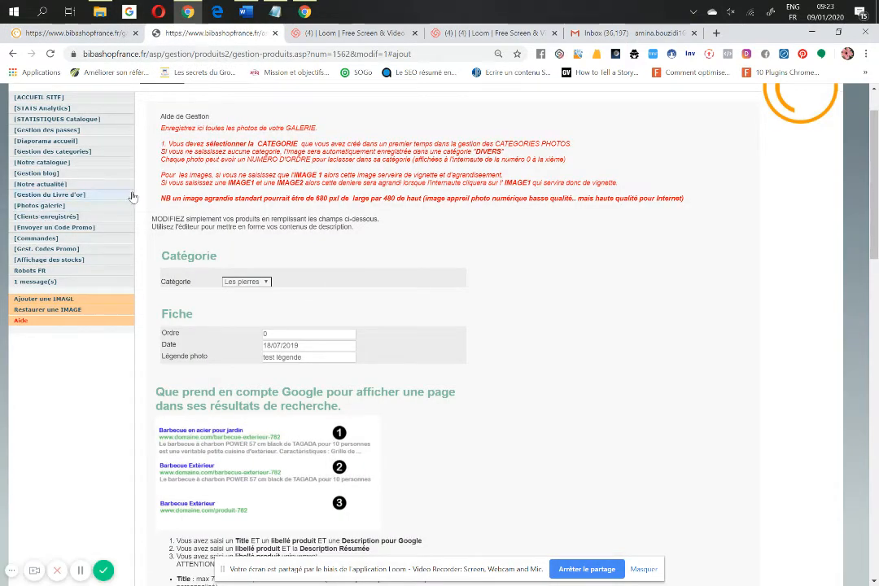
left_click(59, 217)
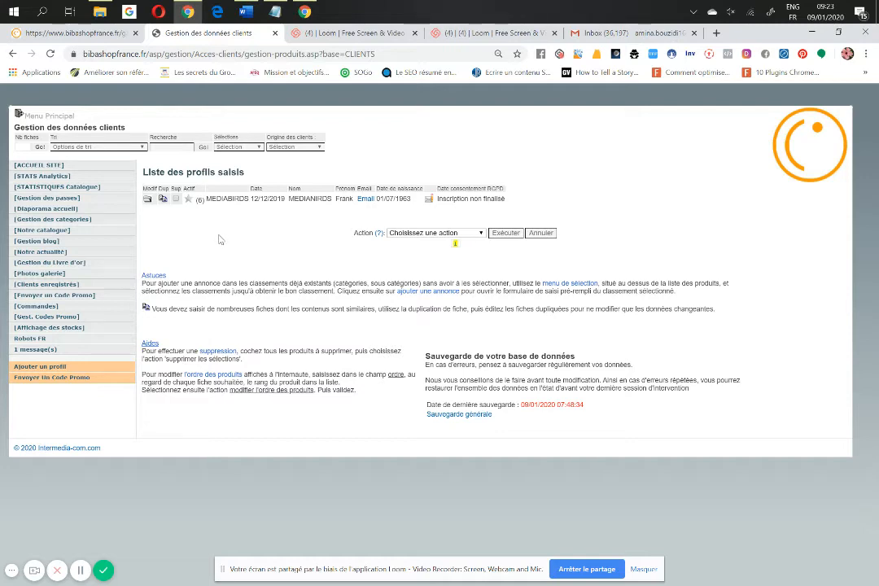
left_click(148, 200)
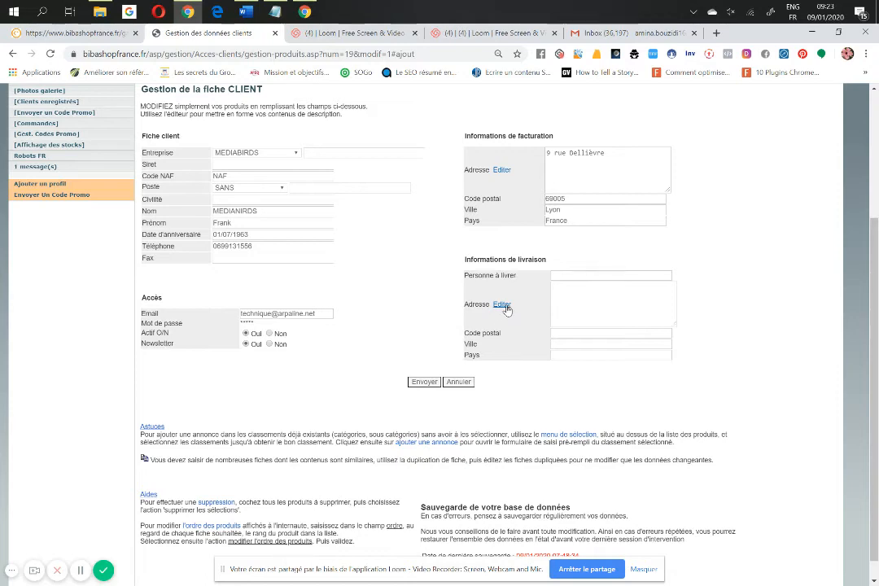
scroll(505, 309, "up", 2)
scroll(501, 306, "down", 2)
scroll(499, 303, "up", 3)
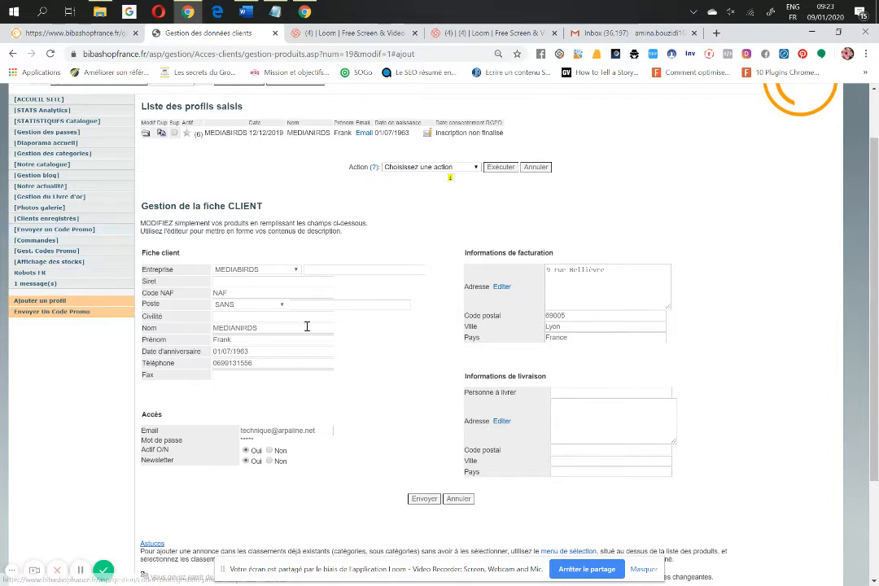
left_click(271, 351)
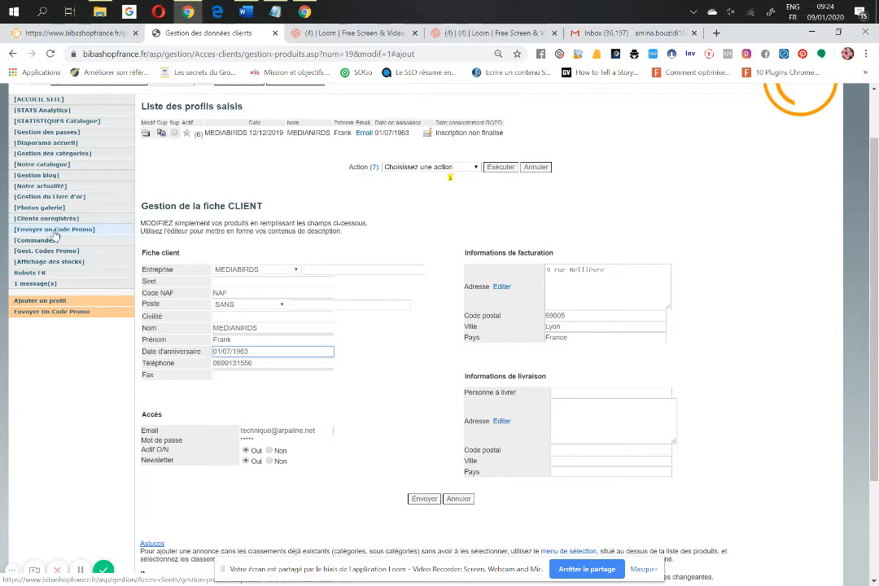
- Open the "Frais de port offerts" promo code for editing and set its code to LIVRAISON
left_click(52, 255)
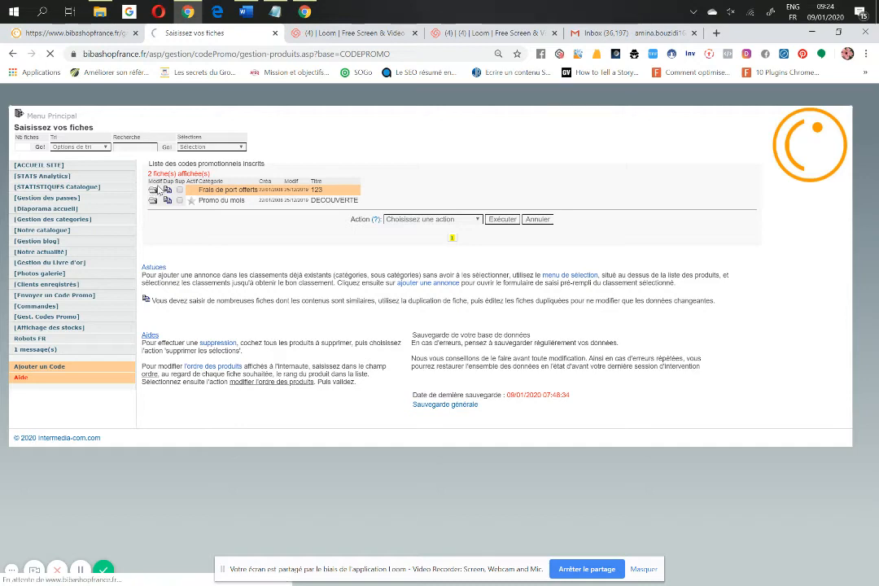
left_click(152, 190)
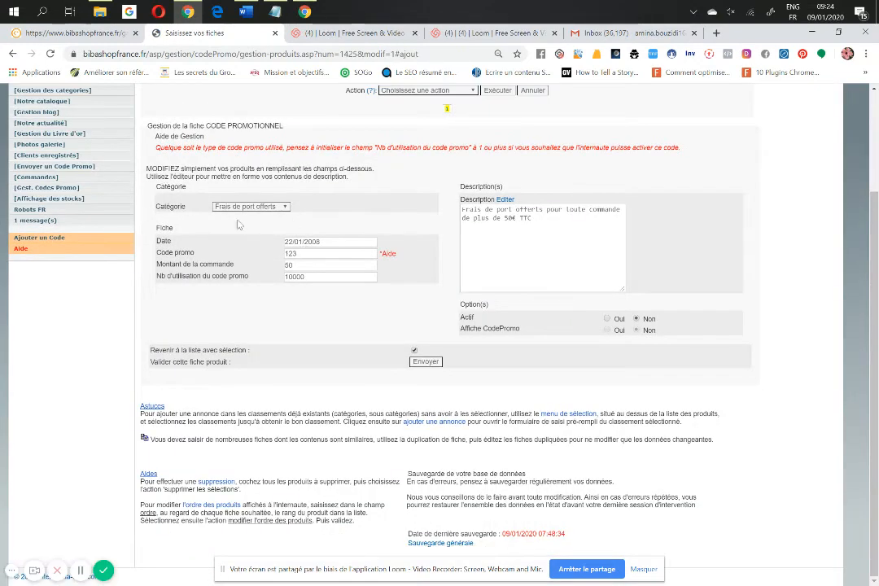
double_click(306, 255)
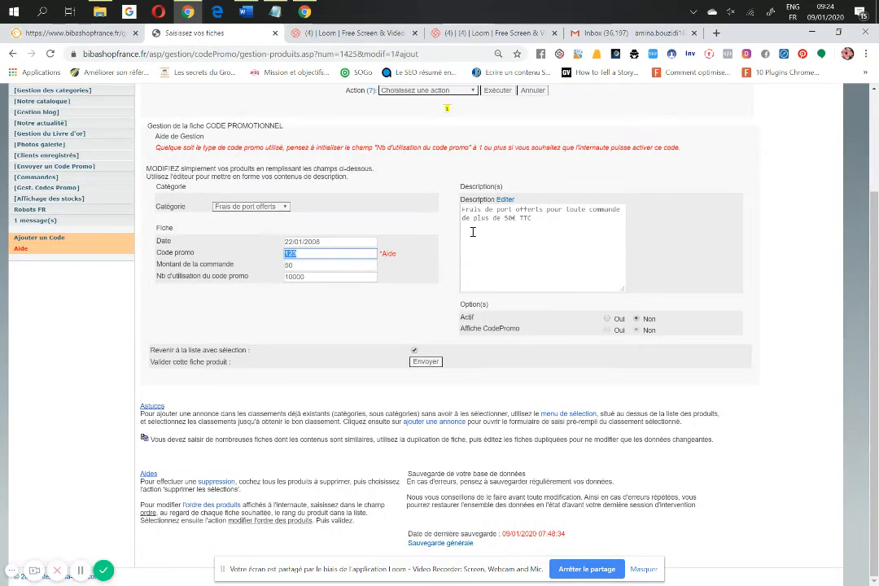
type("Frais de pd")
key("BackSpace")
key("BackSpace")
key("BackSpace")
key("BackSpace")
key("BackSpace")
key("BackSpace")
key("BackSpace")
key("BackSpace")
key("BackSpace")
key("BackSpace")
key("BackSpace")
key("BackSpace")
key("BackSpace")
key("BackSpace")
key("BackSpace")
type("LIVRAISON")
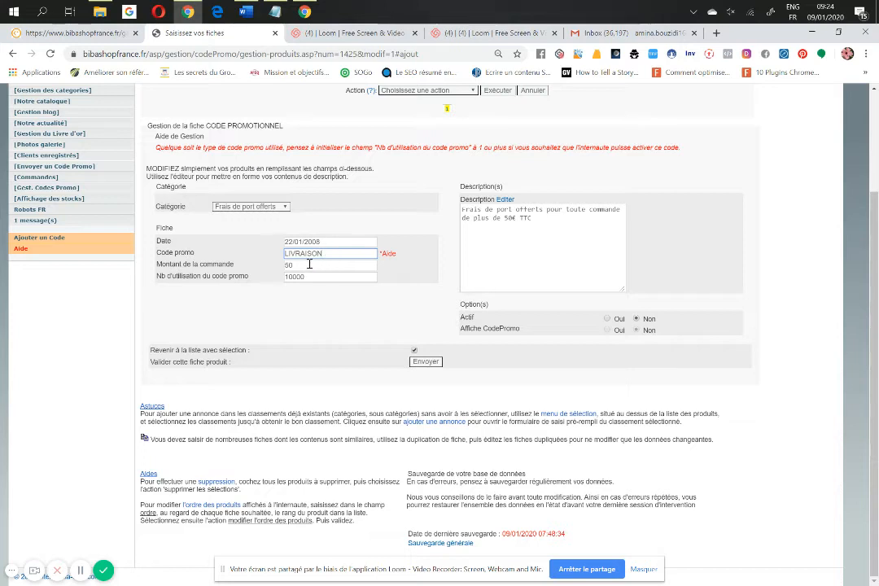
- Check the order amount of the LIVRAISON promo code, set Actif to Oui and save the record
double_click(309, 265)
left_click_drag(306, 265, 277, 268)
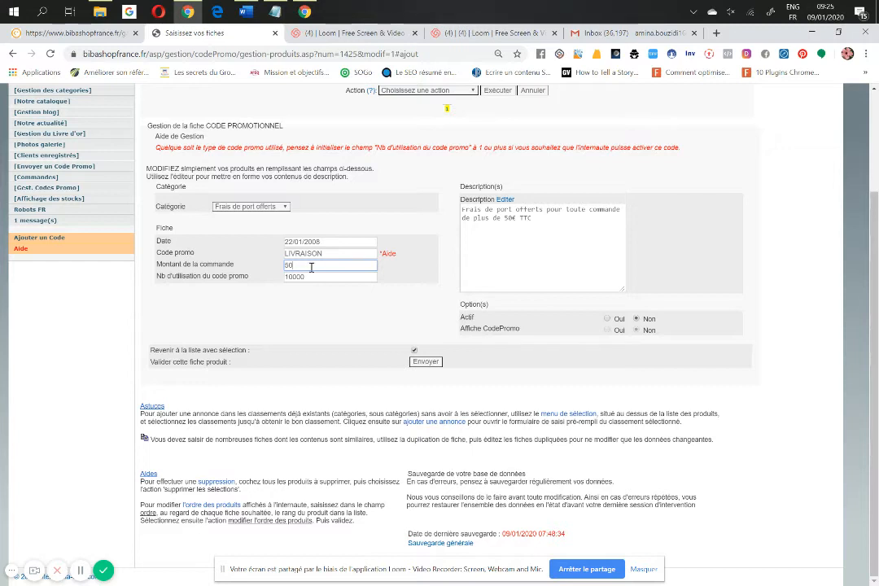
left_click_drag(311, 267, 289, 267)
left_click(589, 376)
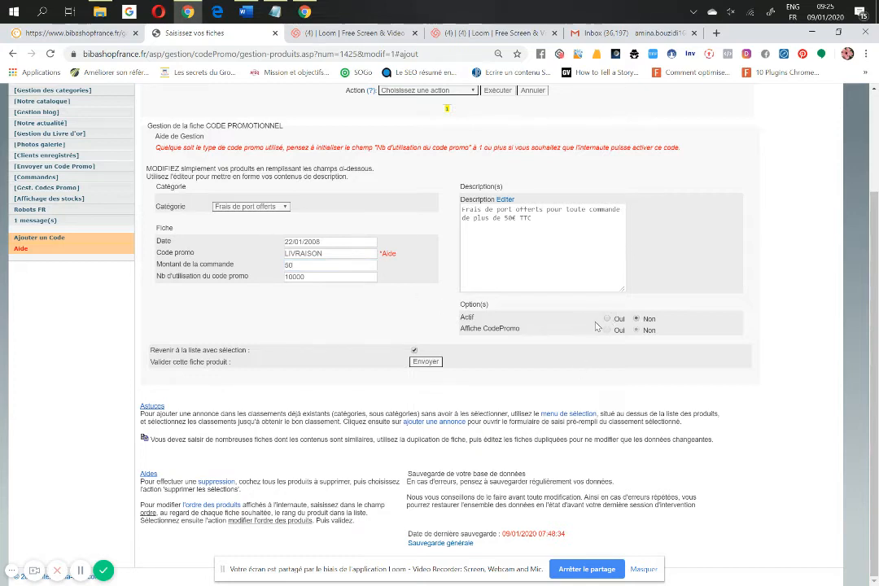
left_click(617, 320)
left_click(427, 363)
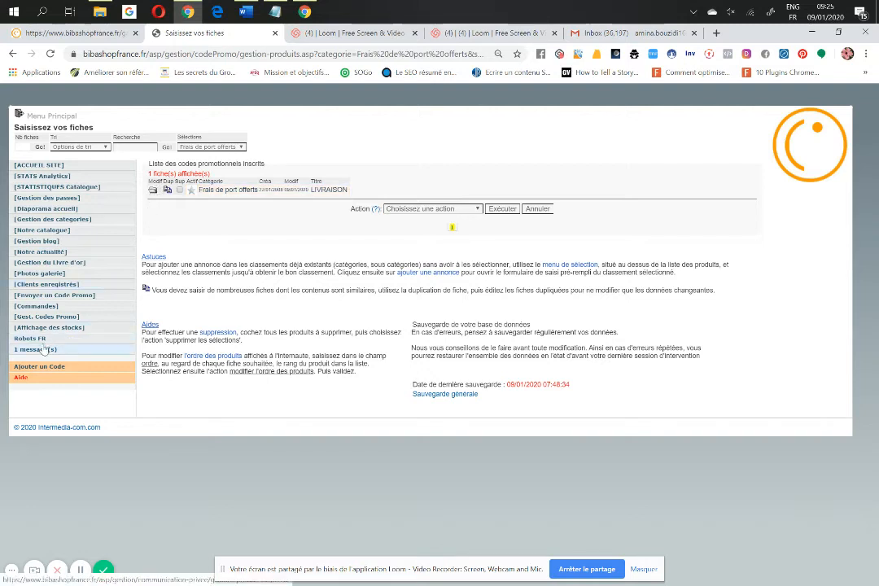
- Duplicate the DECOUVERTE promo code and set the copy's code to ANNIV
left_click(49, 317)
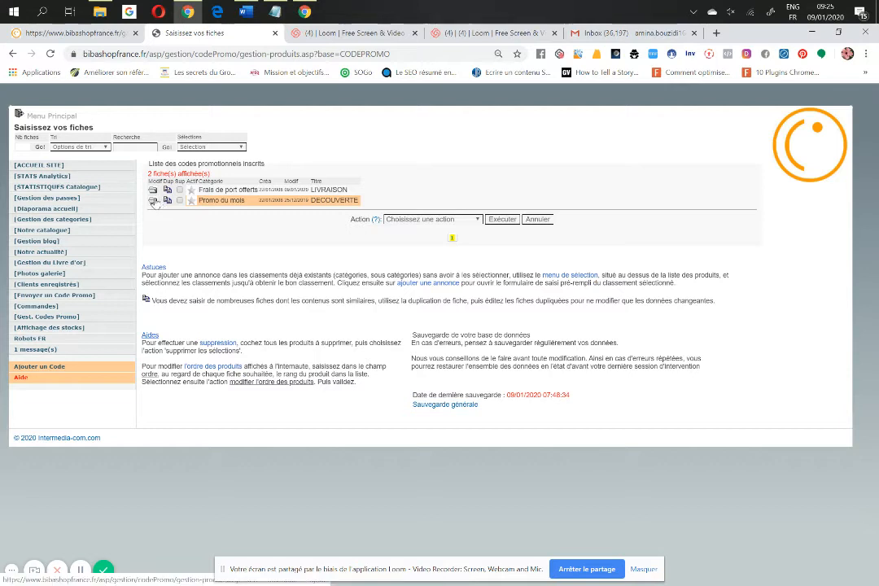
left_click(167, 199)
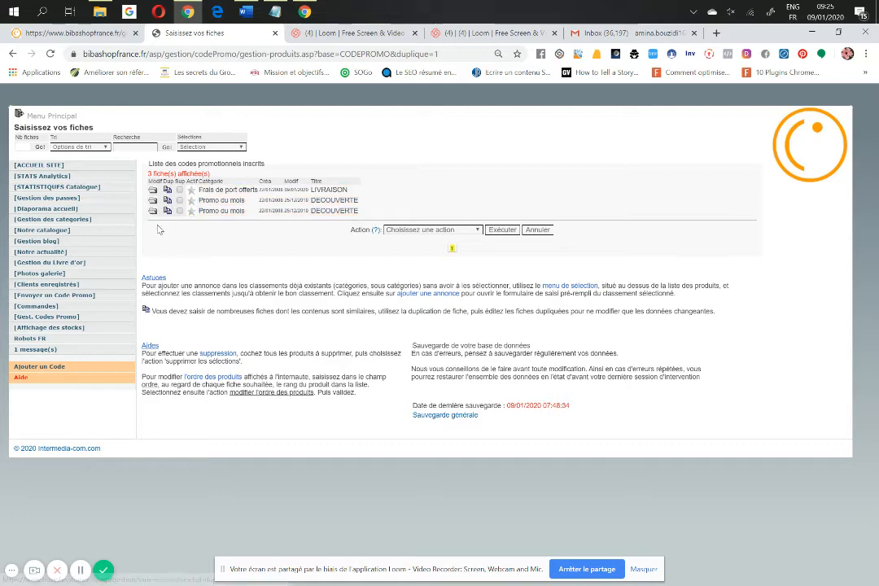
left_click(151, 212)
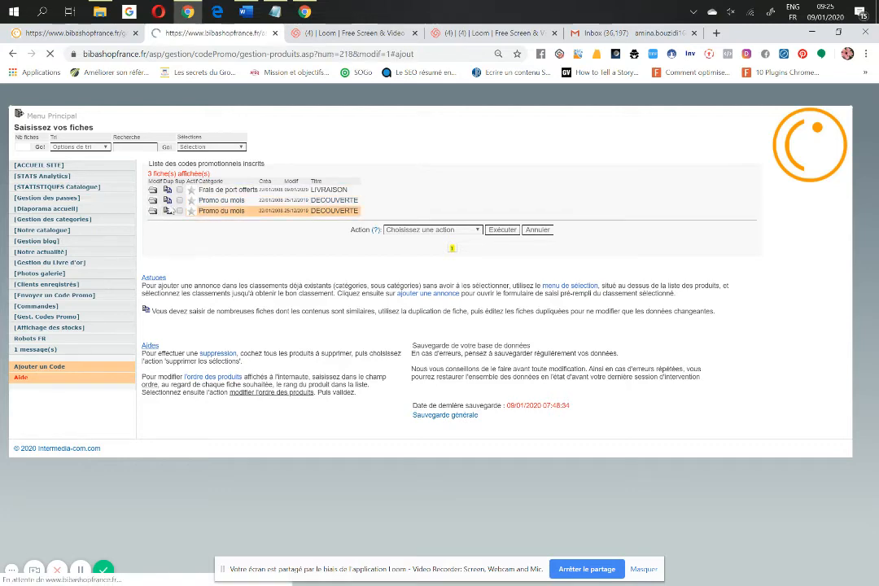
left_click_drag(335, 243, 272, 246)
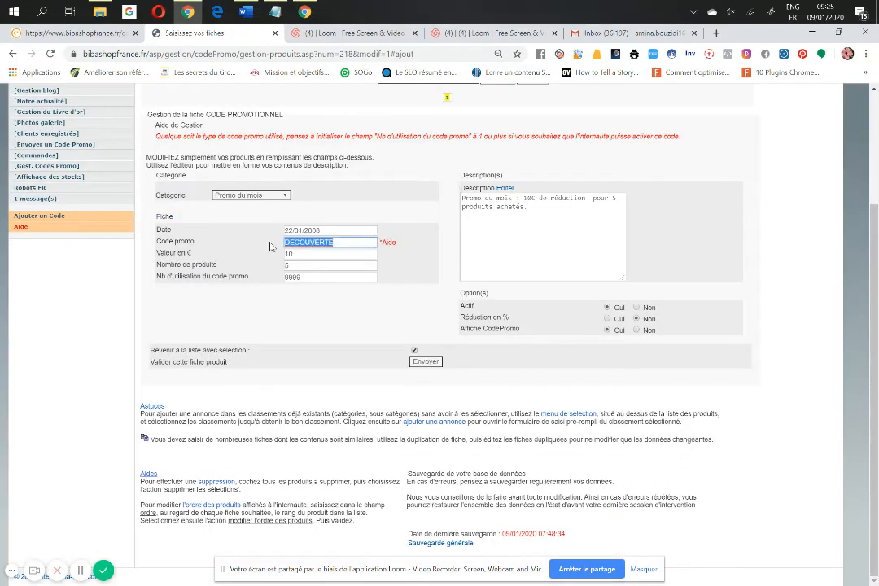
type("A")
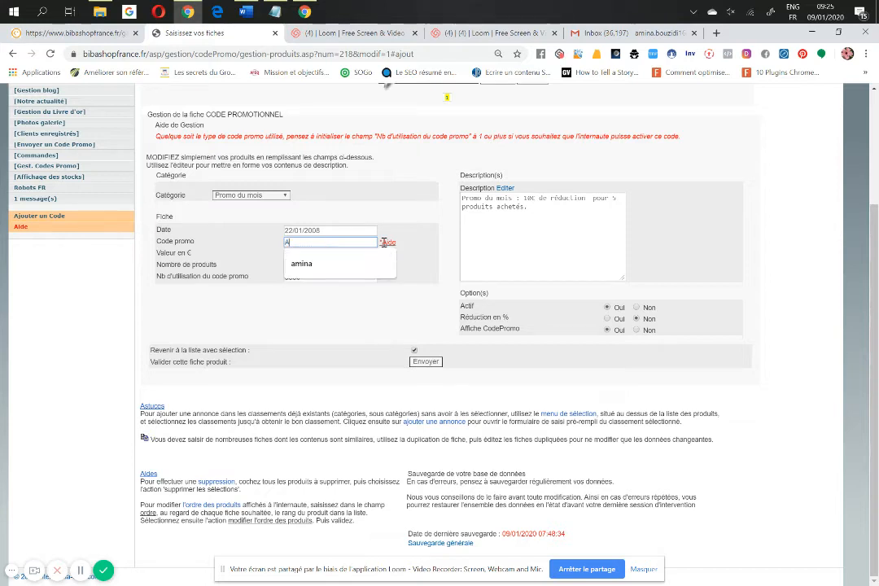
type("NNIV")
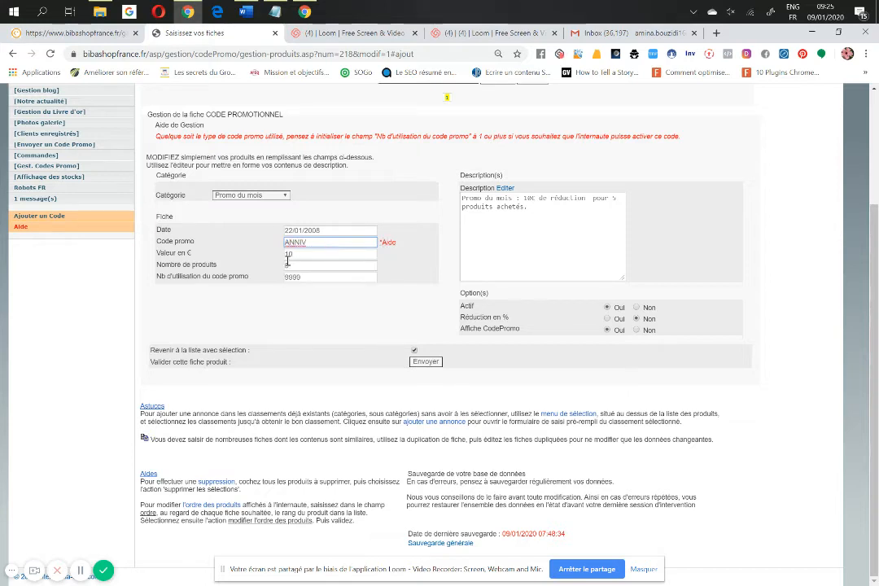
- Set the number of products for the ANNIV promo code to 1 and check its value and usage limit
left_click_drag(343, 254, 285, 254)
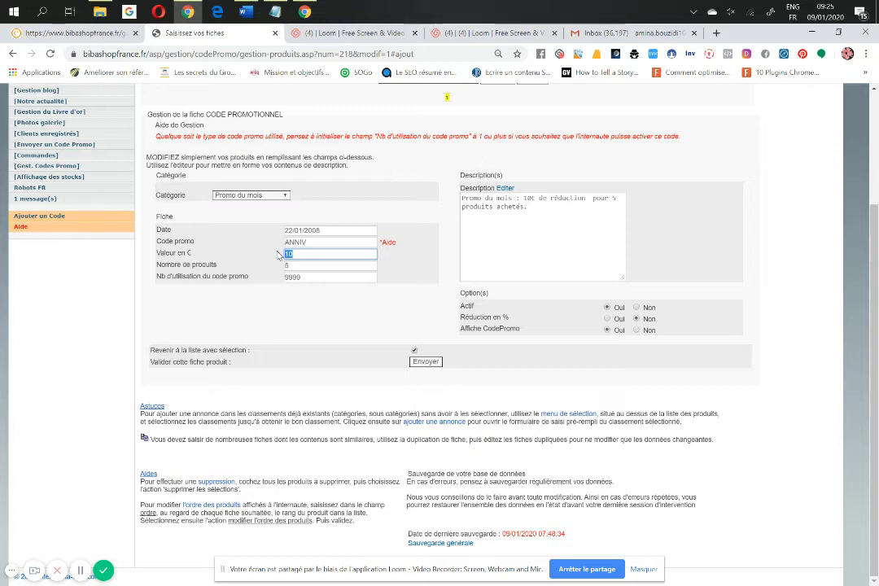
left_click(321, 266)
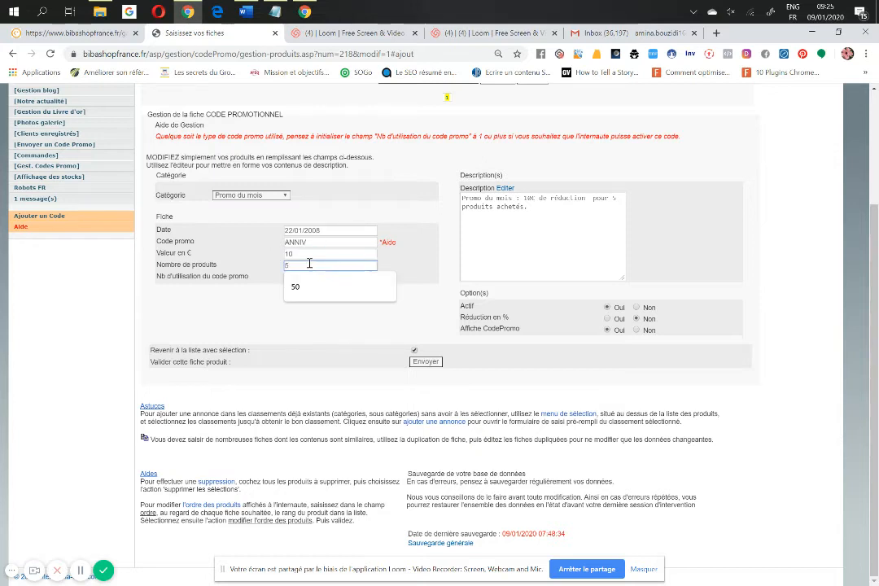
left_click(409, 267)
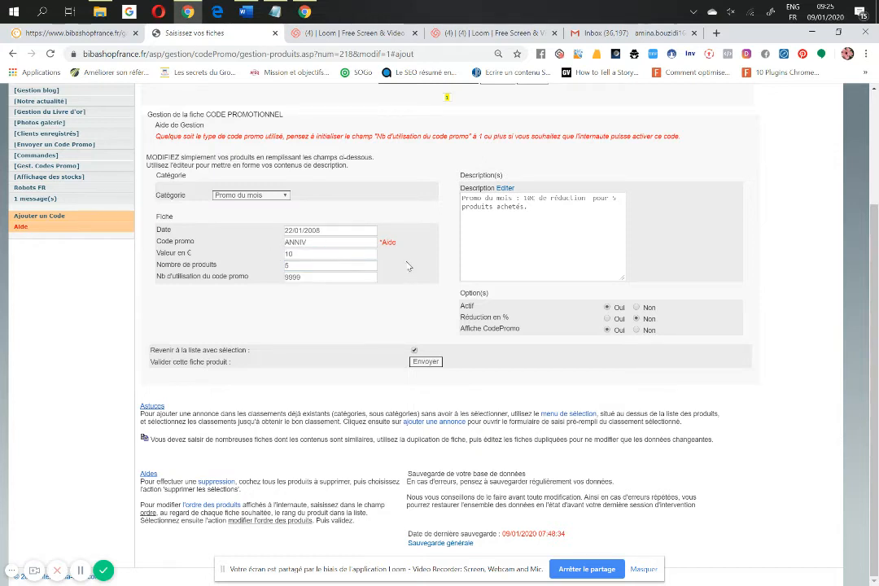
double_click(310, 269)
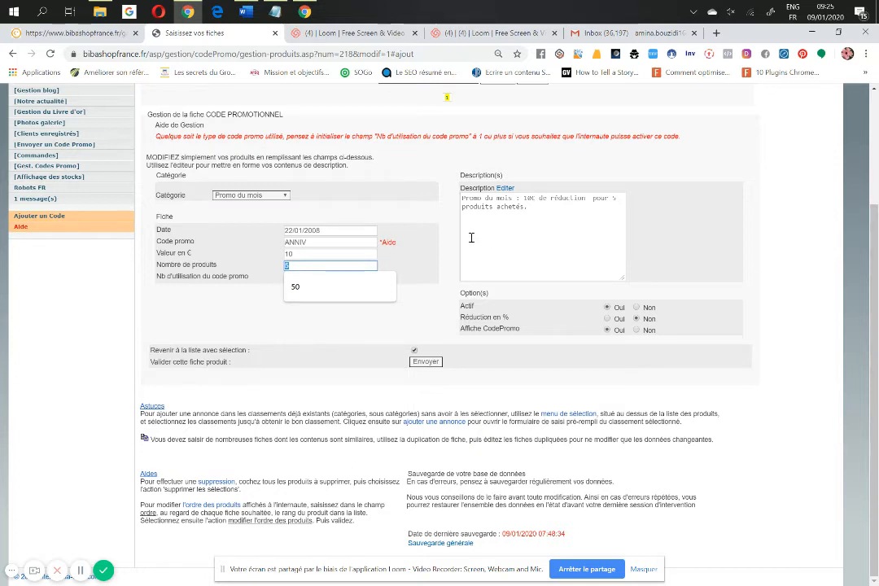
type("1")
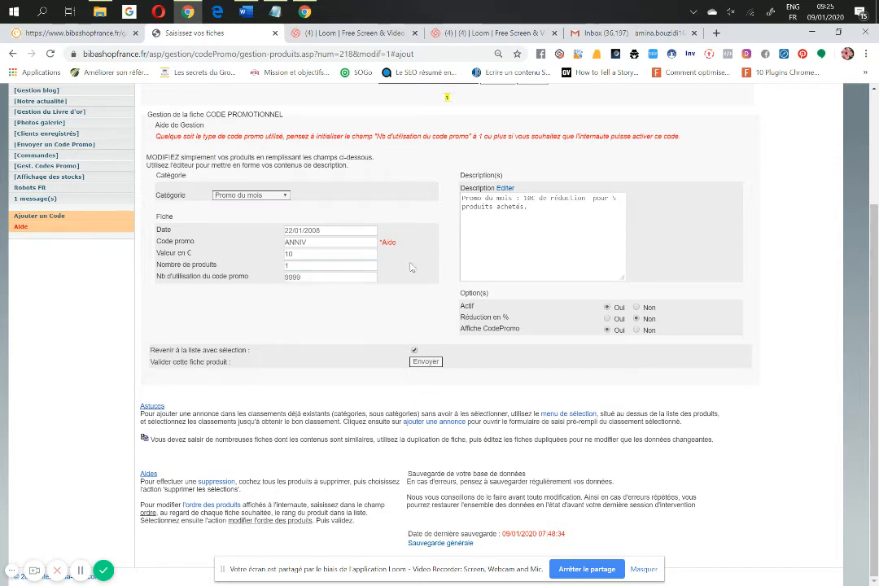
left_click(321, 289)
left_click_drag(303, 278, 275, 280)
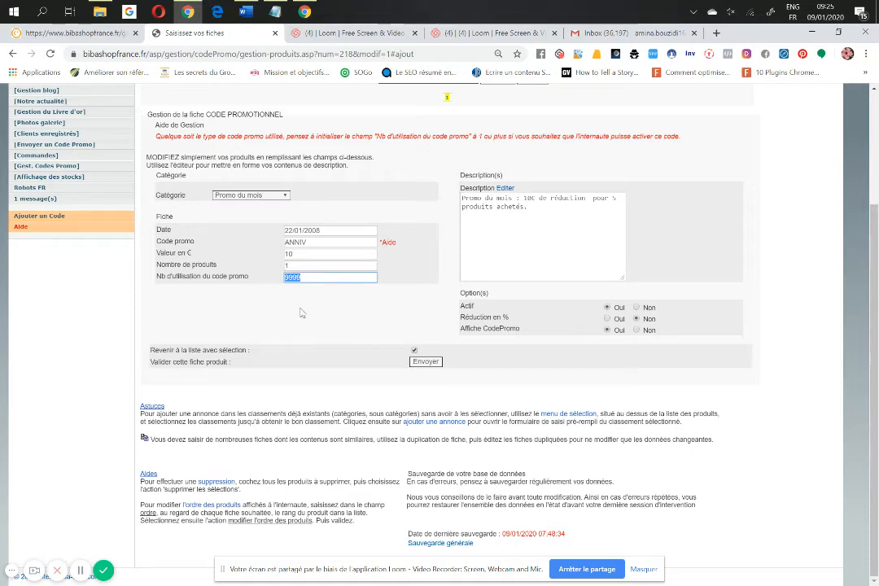
left_click(302, 311)
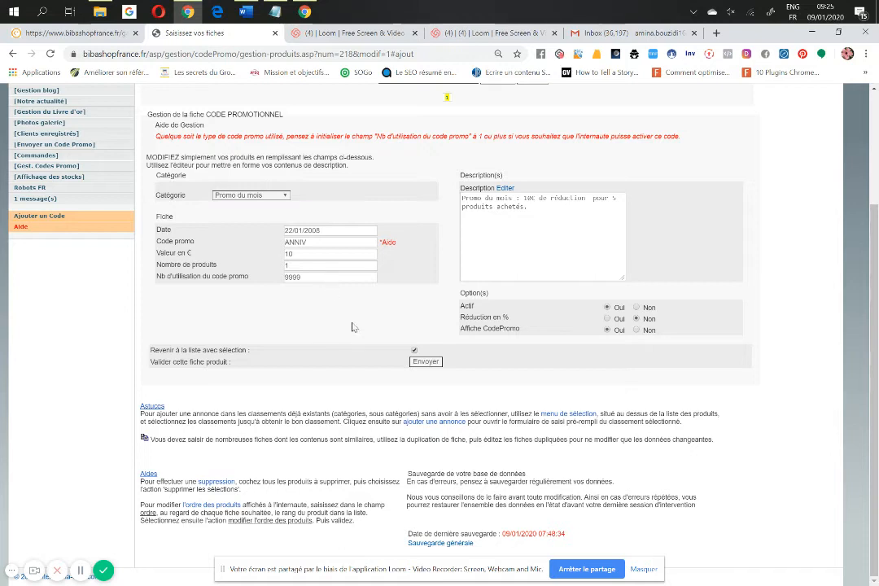
- Replace the ANNIV promo code's description with "Fête d'anniversaire! 10€ offerts"
left_click_drag(551, 207, 456, 194)
key("BackSpace")
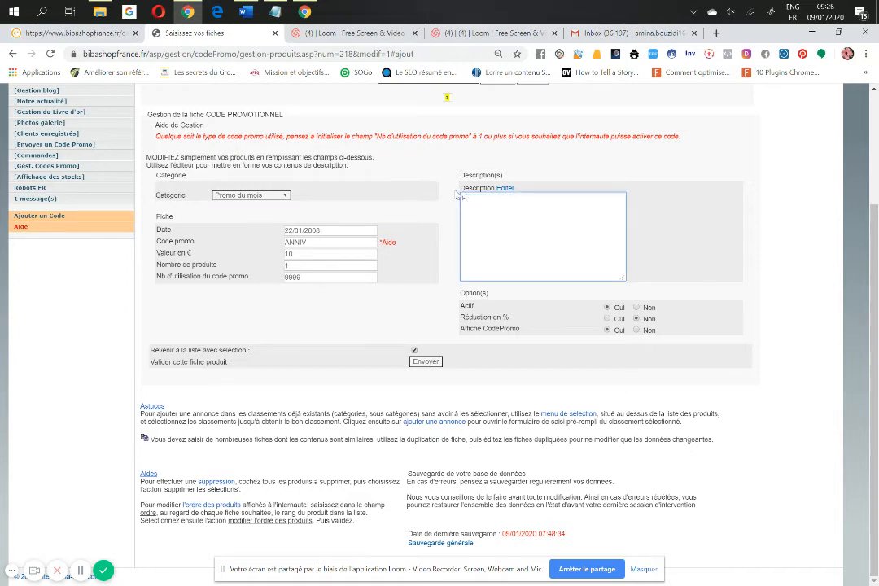
type("Fête d'anniversaire! 10€ offerts")
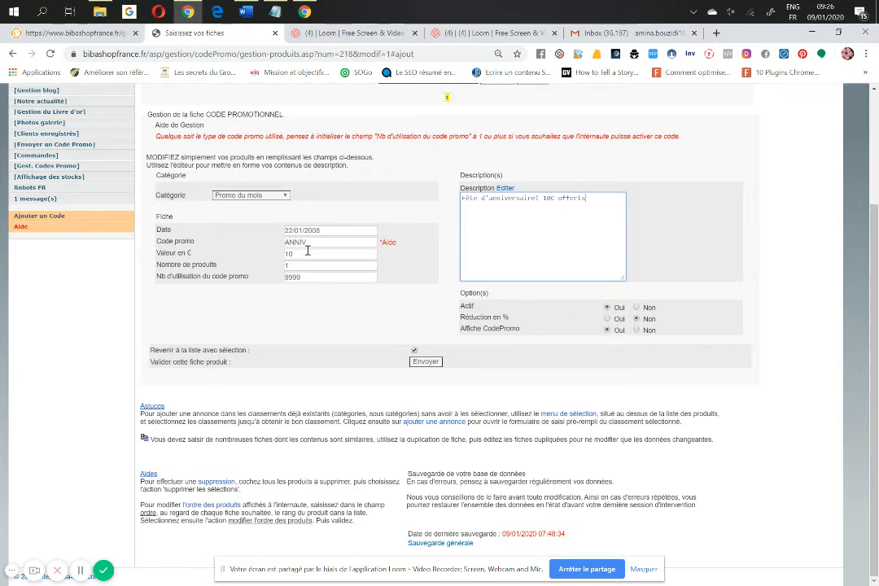
- Save the ANNIV promo code with Réduction en % set to Non, and list all promo codes
left_click(608, 318)
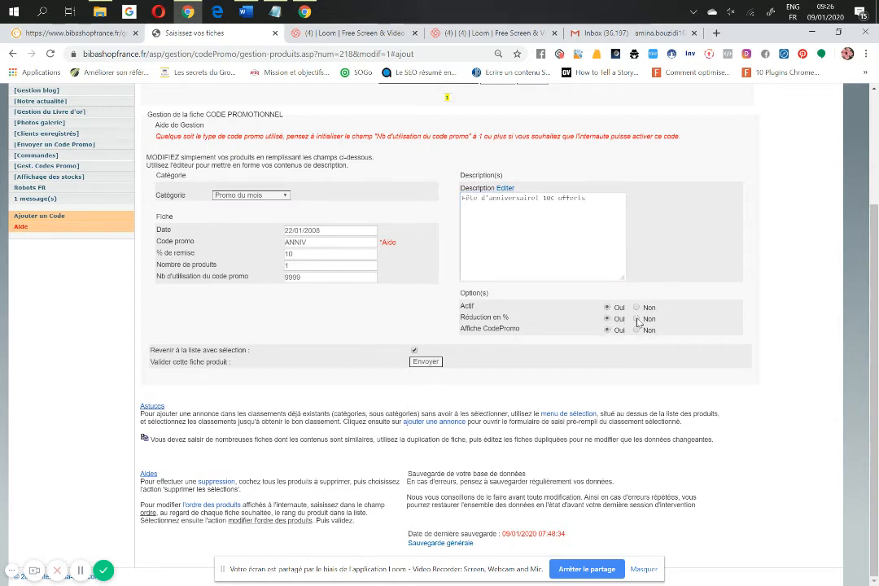
left_click(637, 318)
left_click(435, 365)
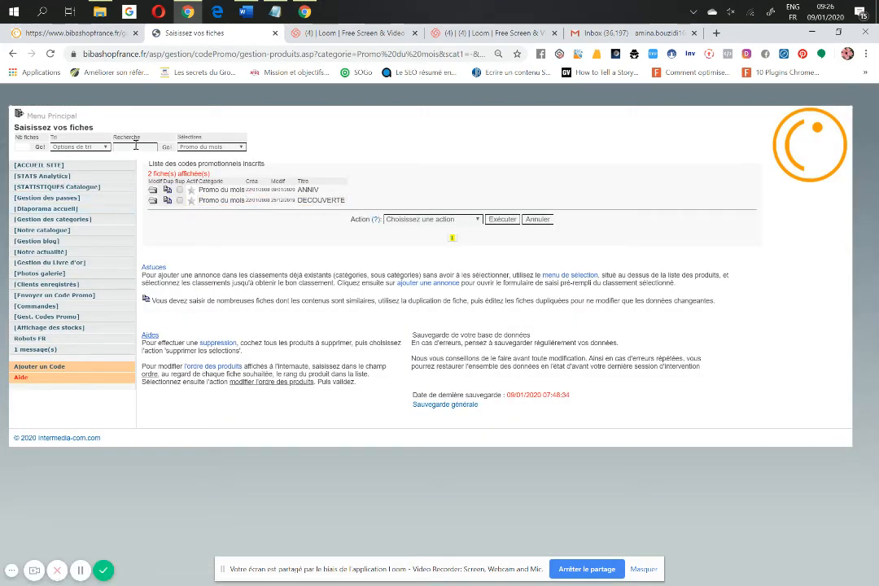
left_click(36, 320)
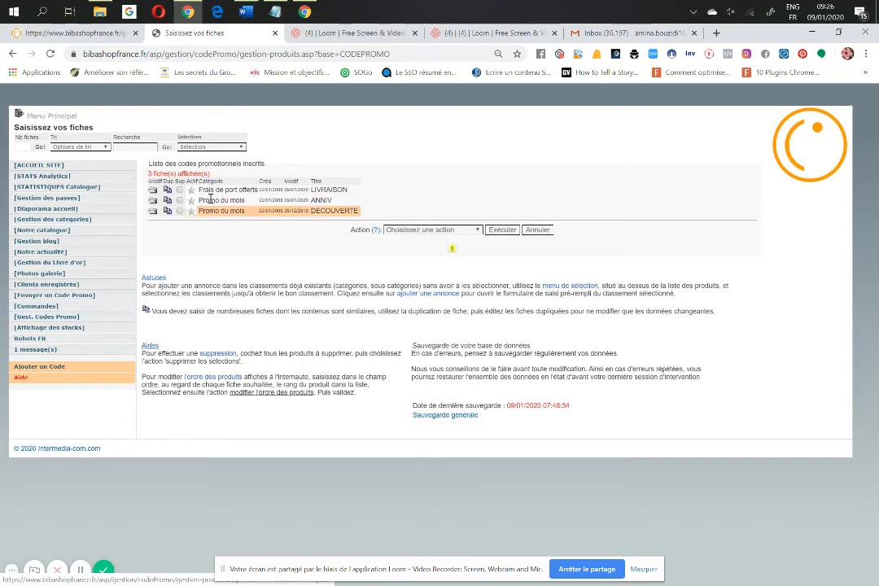
- Open the promo code sending form and list clients whose birthdays fall within -15 to 30 days
left_click(50, 297)
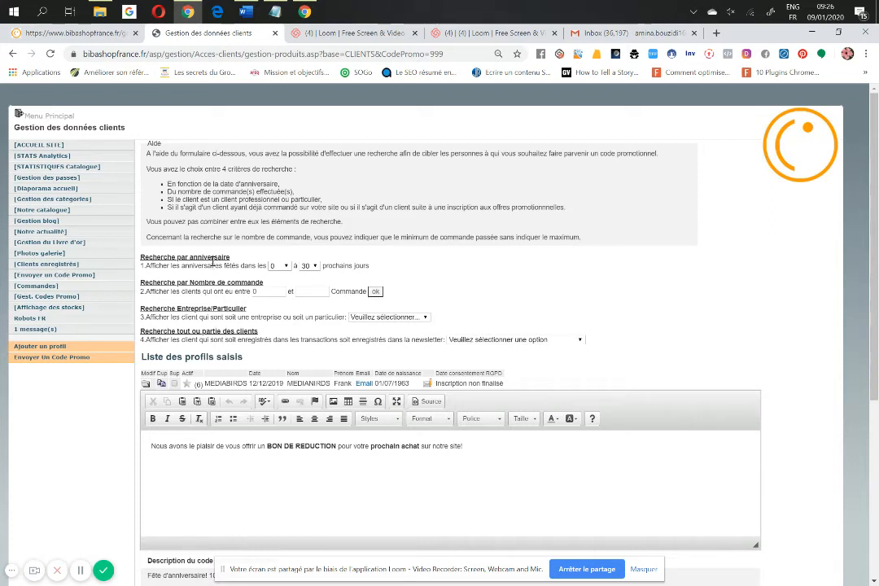
left_click(284, 267)
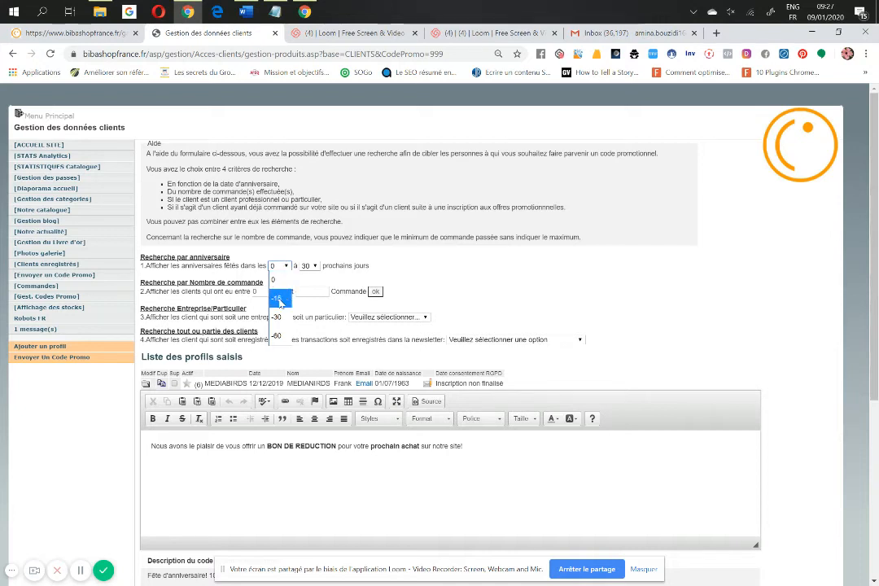
left_click(279, 300)
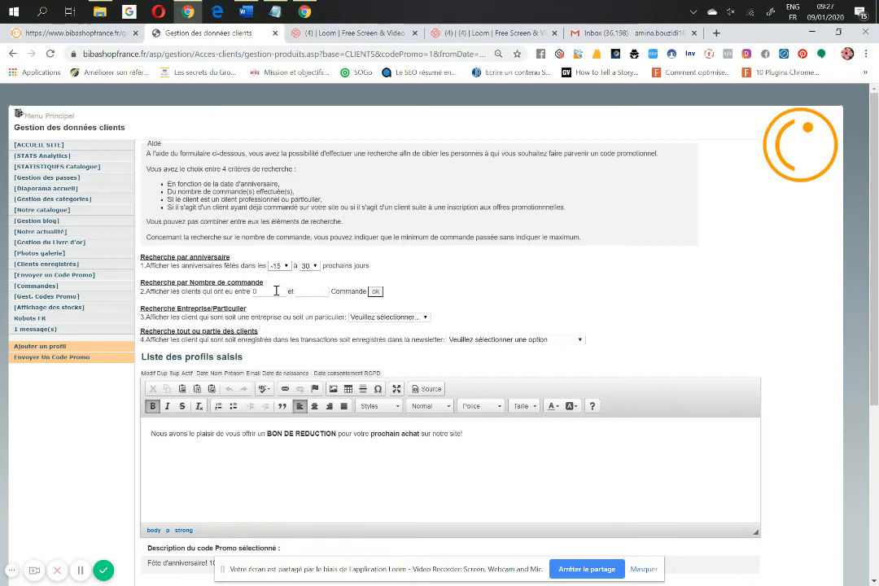
- Fill in the order-count client search with a range of 1 to 10 orders
left_click(320, 291)
left_click(507, 296)
left_click_drag(308, 295, 293, 291)
type("10")
left_click(256, 291)
left_click(268, 292)
key("BackSpace")
type("1")
- Filter the clients by Particulier, and list all registered clients with the Tous option
left_click(425, 318)
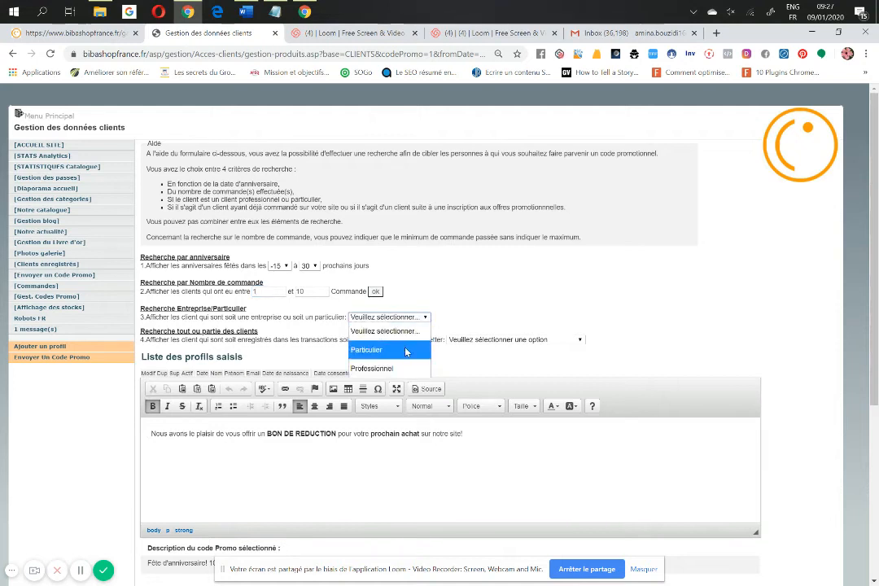
left_click(404, 352)
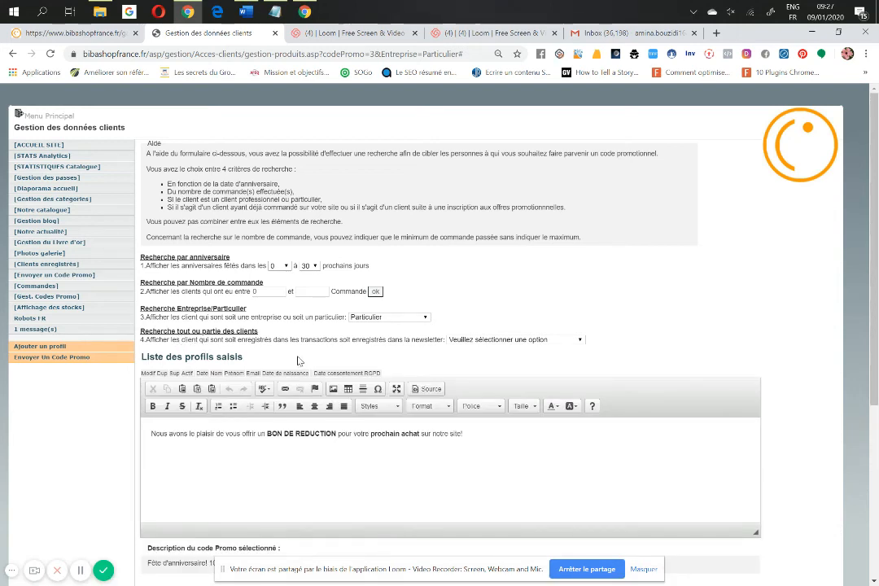
left_click(523, 340)
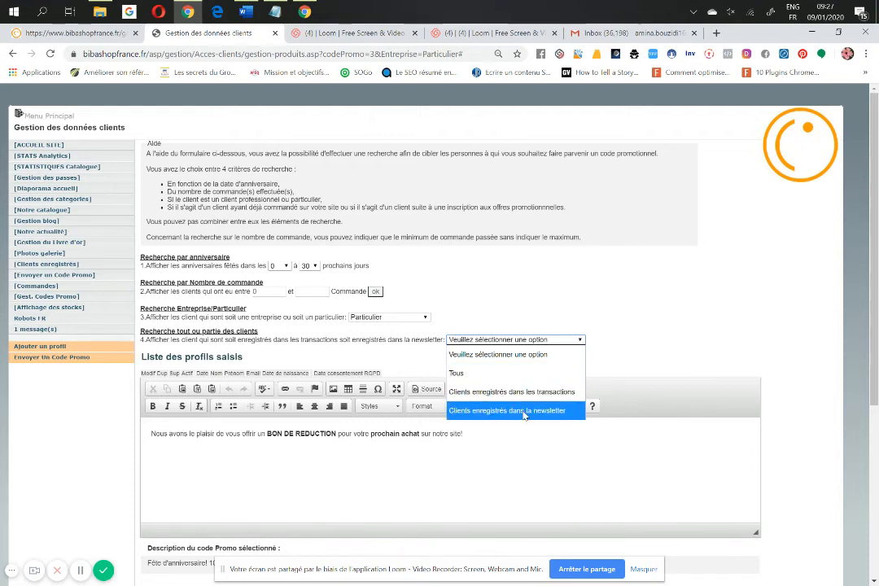
left_click(504, 372)
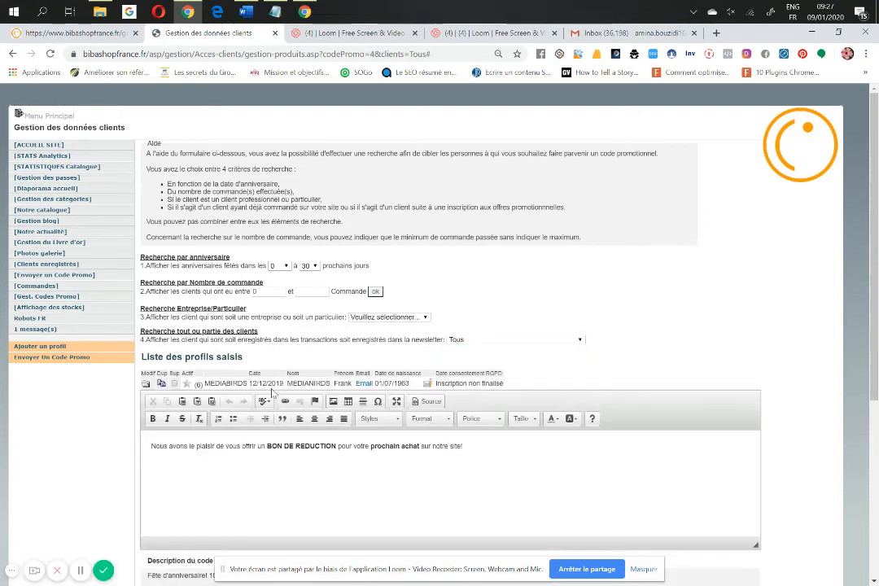
double_click(225, 384)
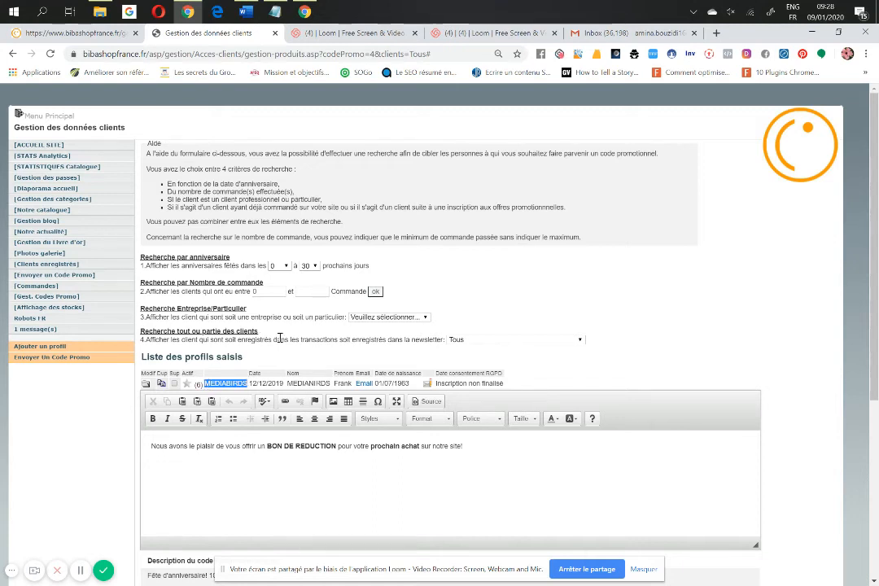
left_click(247, 282)
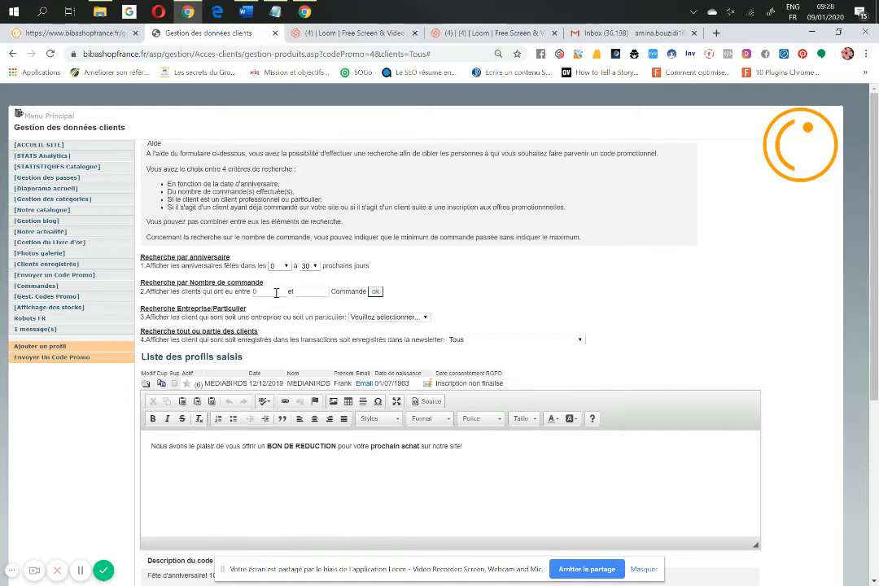
- Try to search for clients by number of orders with the minimum and maximum left empty
left_click_drag(279, 292, 222, 287)
left_click(474, 276)
double_click(266, 293)
left_click(440, 290)
left_click(320, 292)
left_click(374, 292)
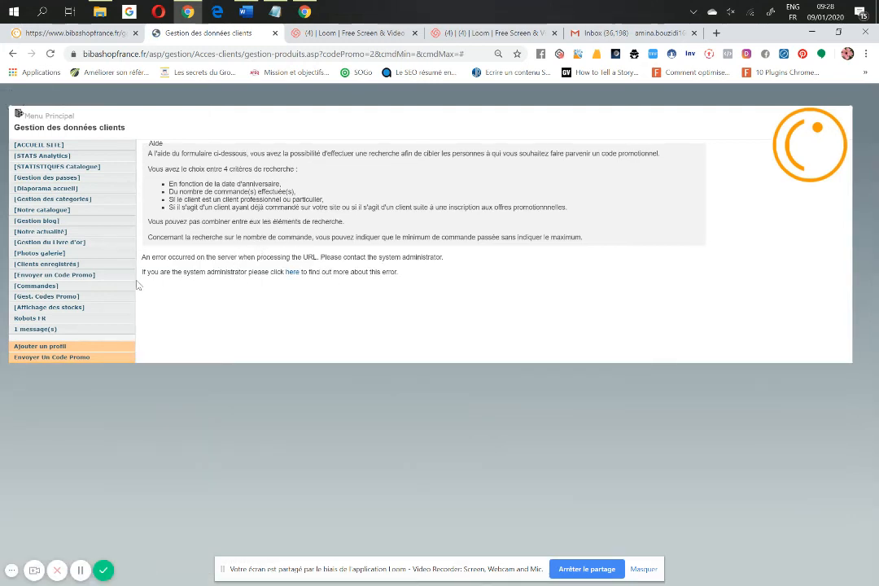
- Reopen the promo code sending form and retype the exclamation mark ending the discount message
left_click(46, 277)
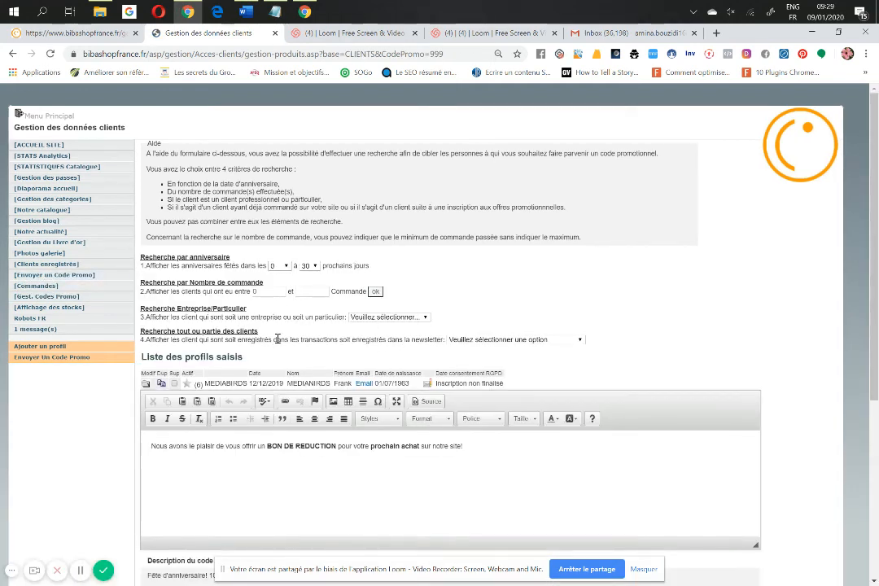
scroll(278, 339, "down", 2)
left_click(331, 348)
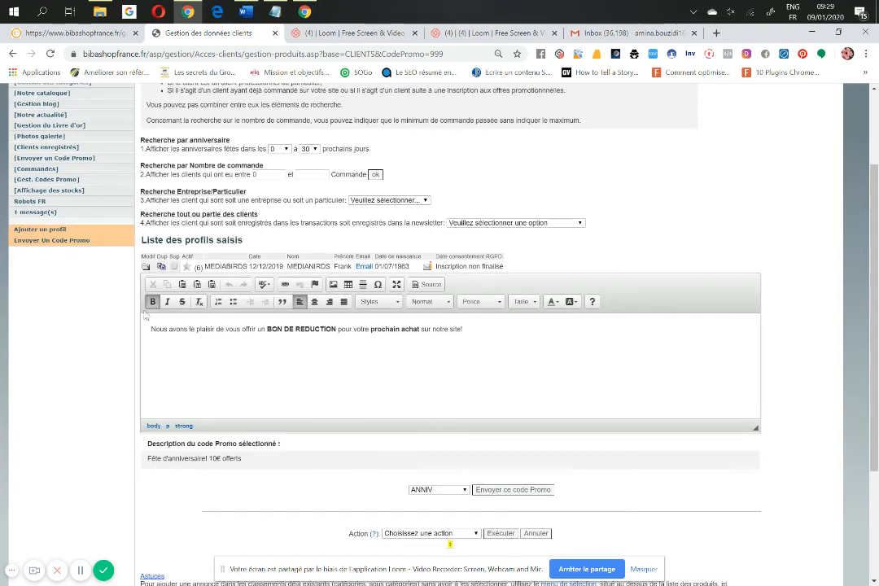
left_click(157, 332)
scroll(334, 382, "down", 1)
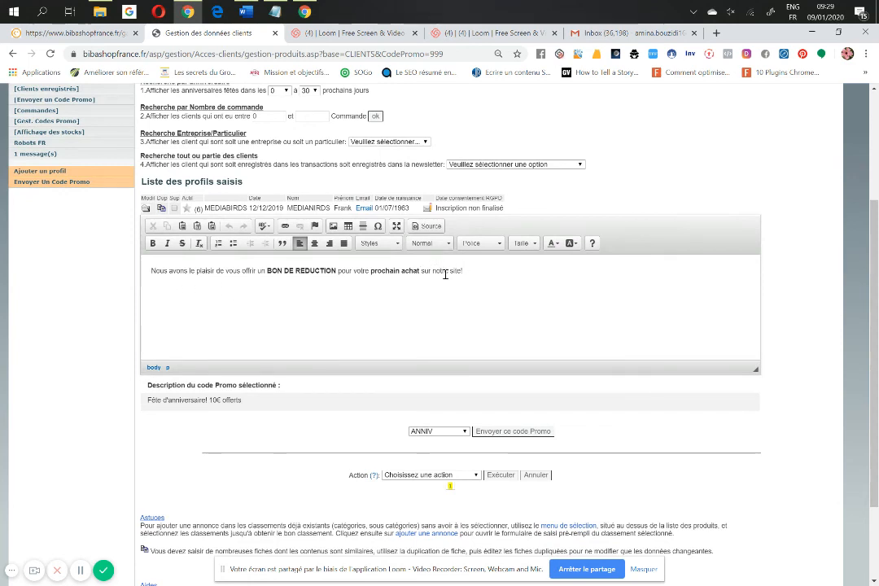
left_click(476, 273)
type("!")
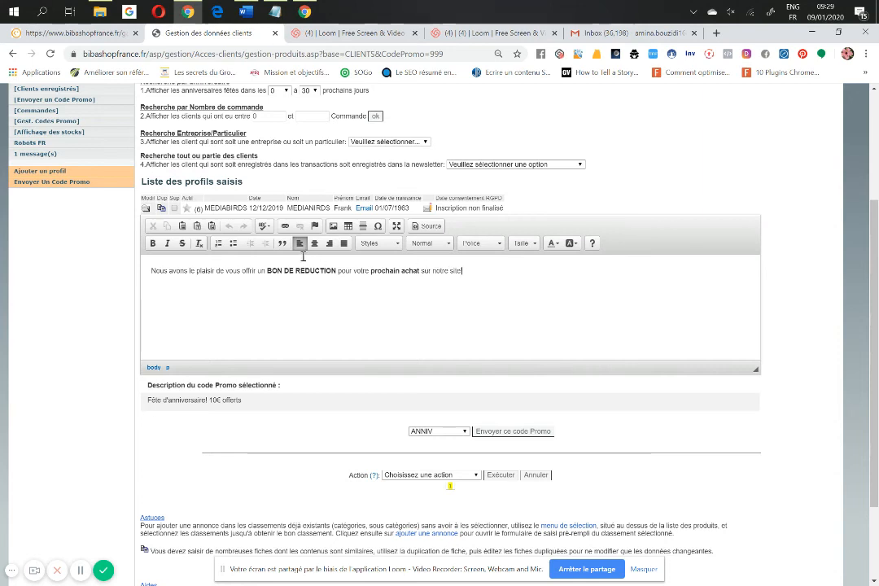
type("!")
- Select the ANNIV promo code and send it to the listed client
left_click(467, 433)
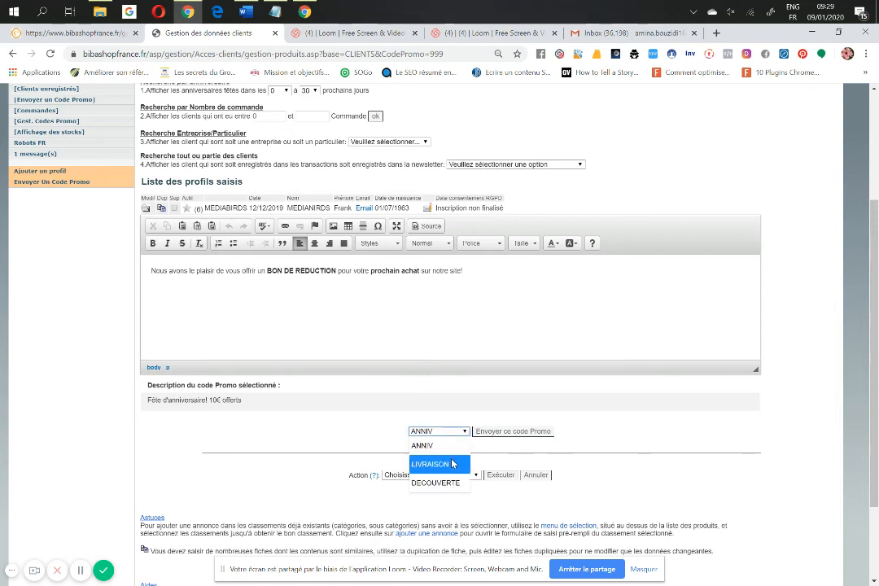
left_click(448, 446)
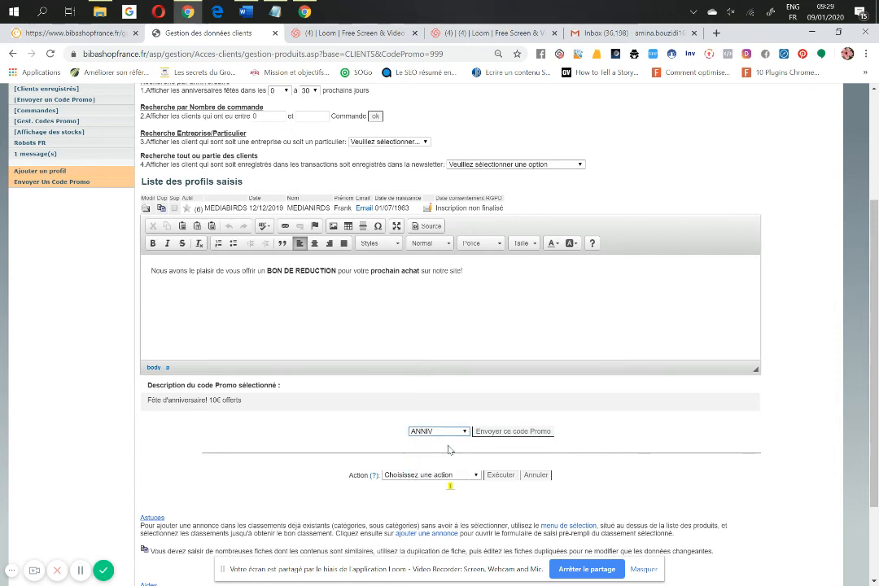
scroll(507, 462, "down", 1)
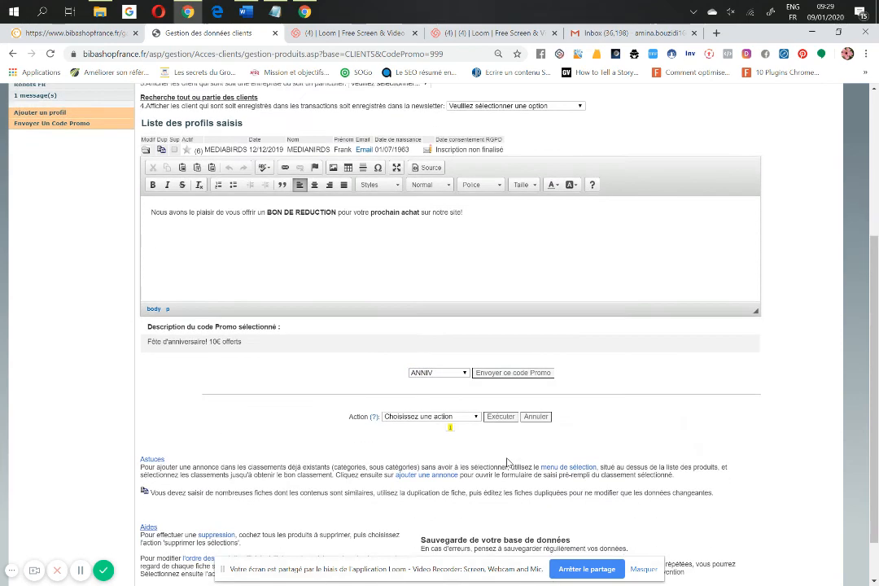
left_click(451, 418)
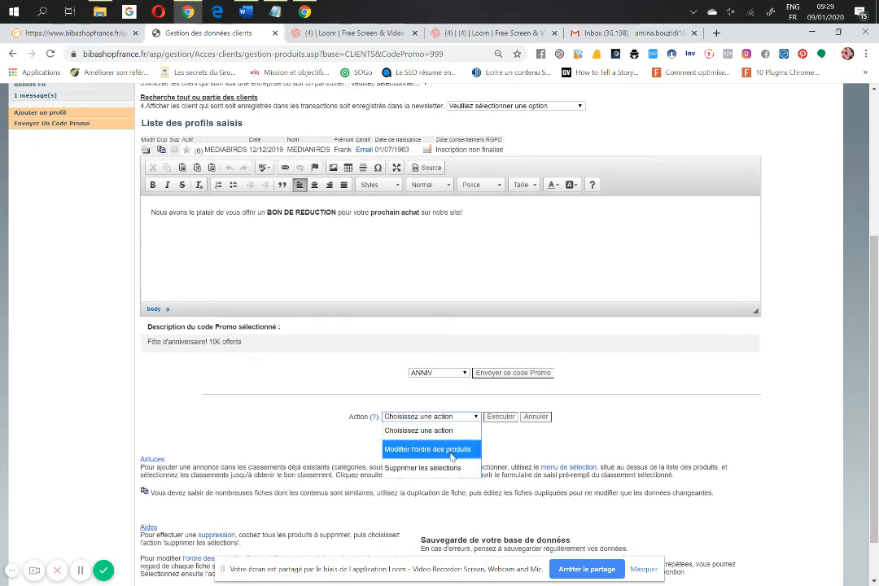
left_click(536, 454)
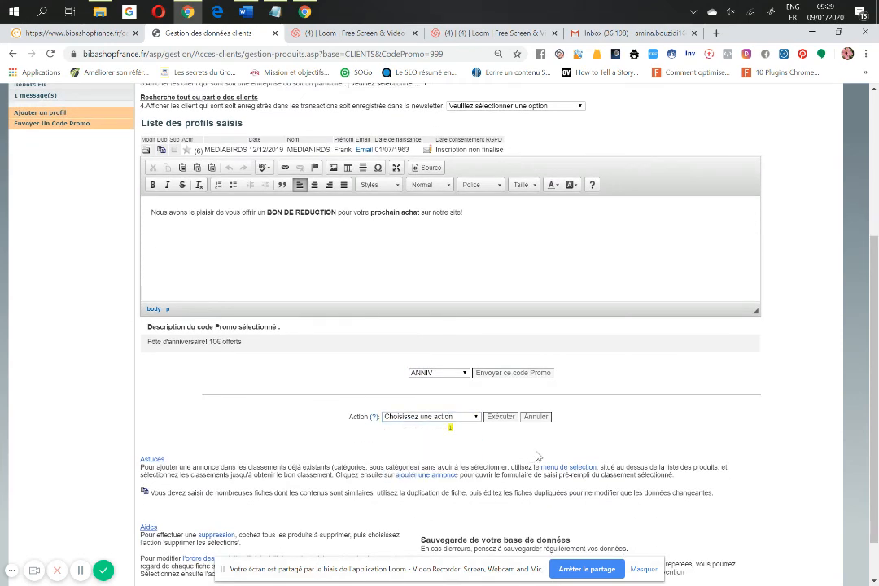
scroll(533, 453, "down", 1)
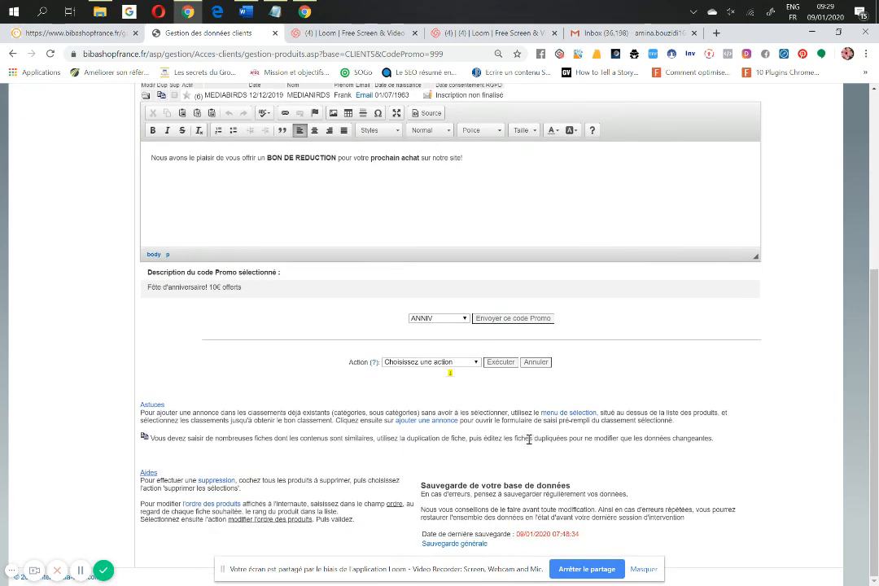
left_click(549, 317)
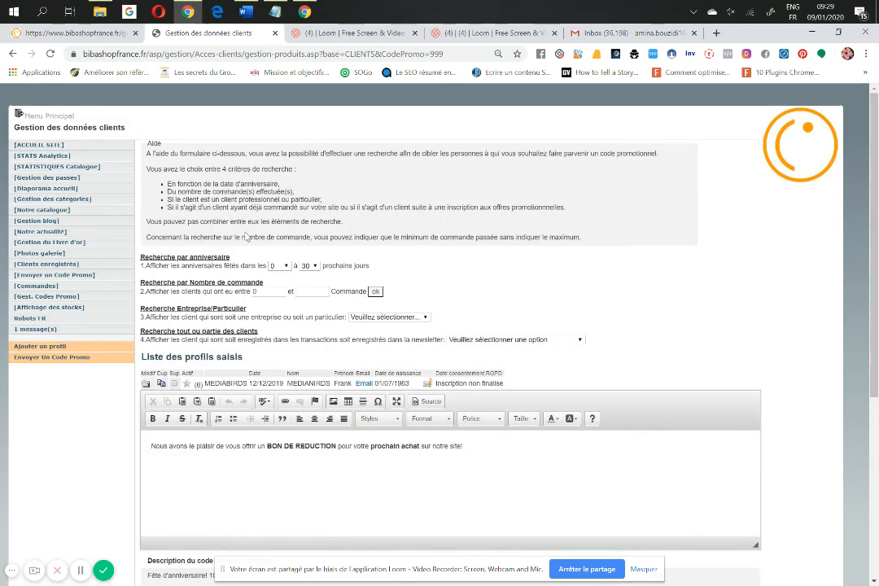
- Check the sending status shown beneath the selected promo code's description
scroll(244, 236, "down", 4)
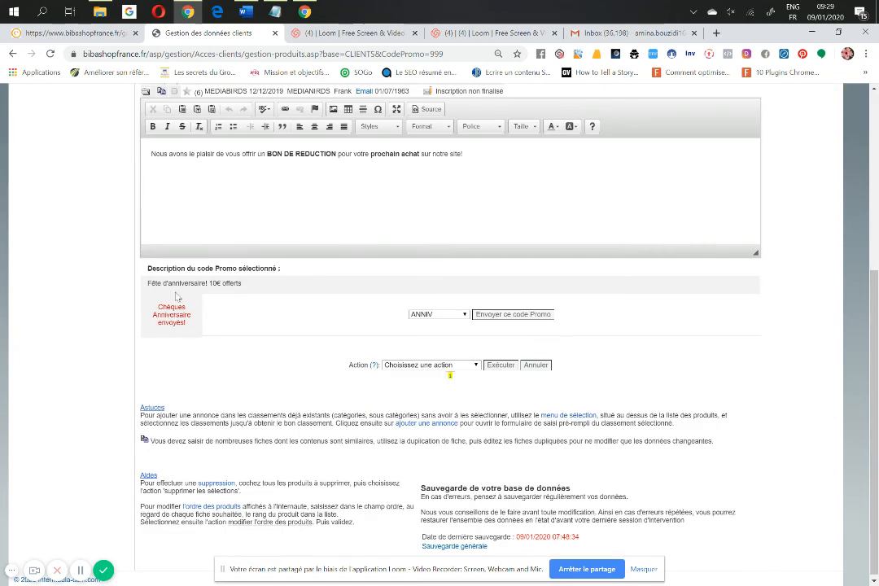
left_click_drag(153, 303, 191, 335)
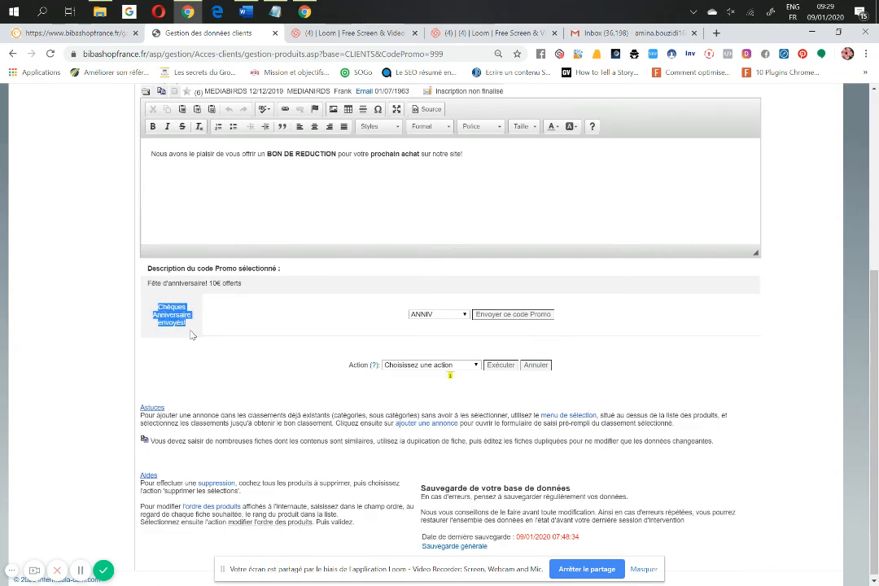
left_click(306, 338)
- View the orders list, and search the stock display by quantity with a minimum of 2 and a maximum
scroll(380, 330, "up", 6)
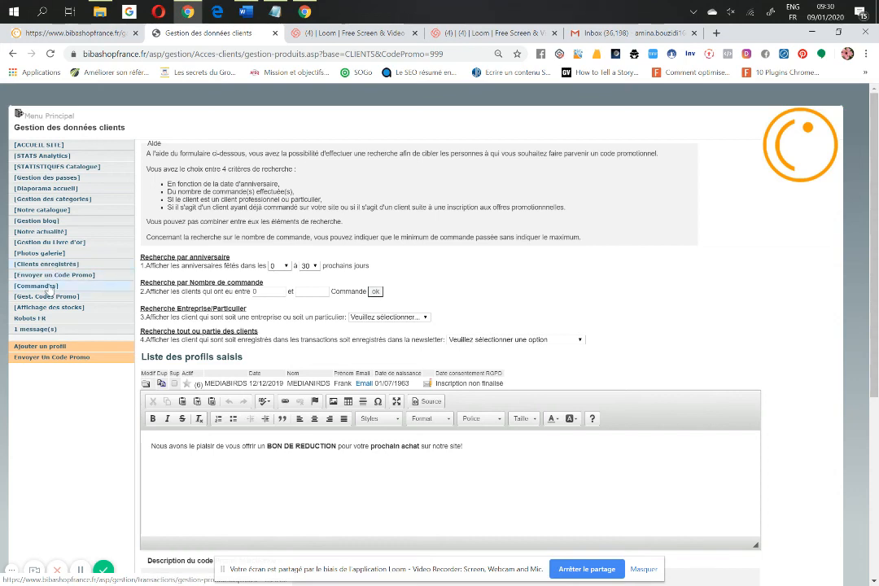
left_click(49, 287)
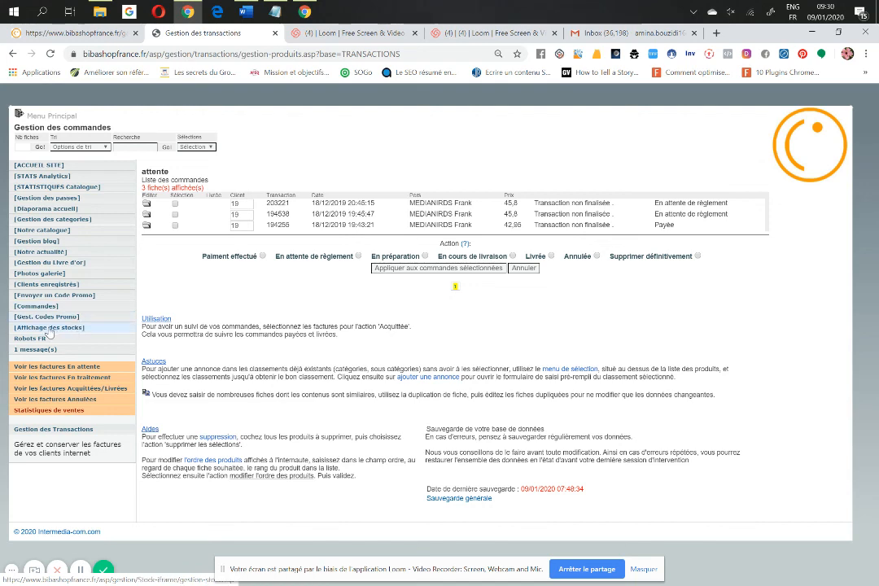
left_click(49, 328)
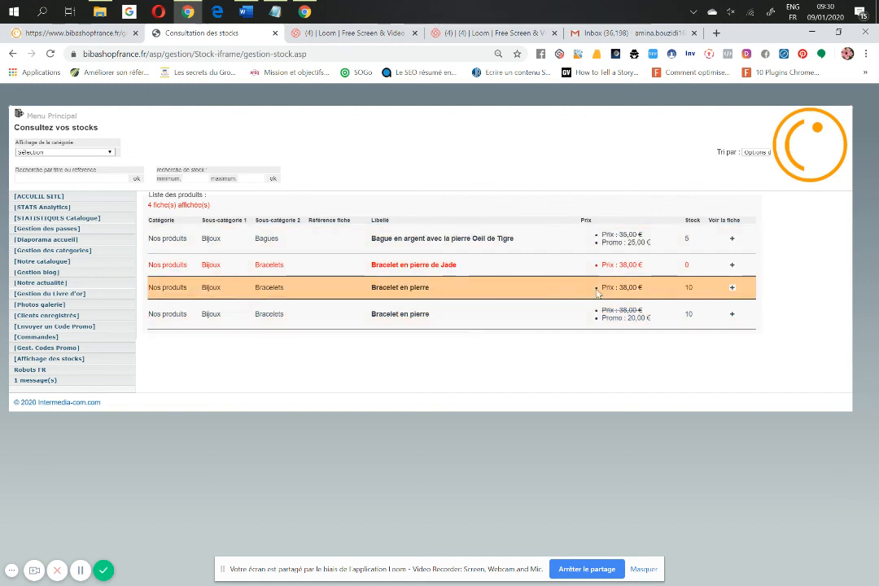
left_click(192, 177)
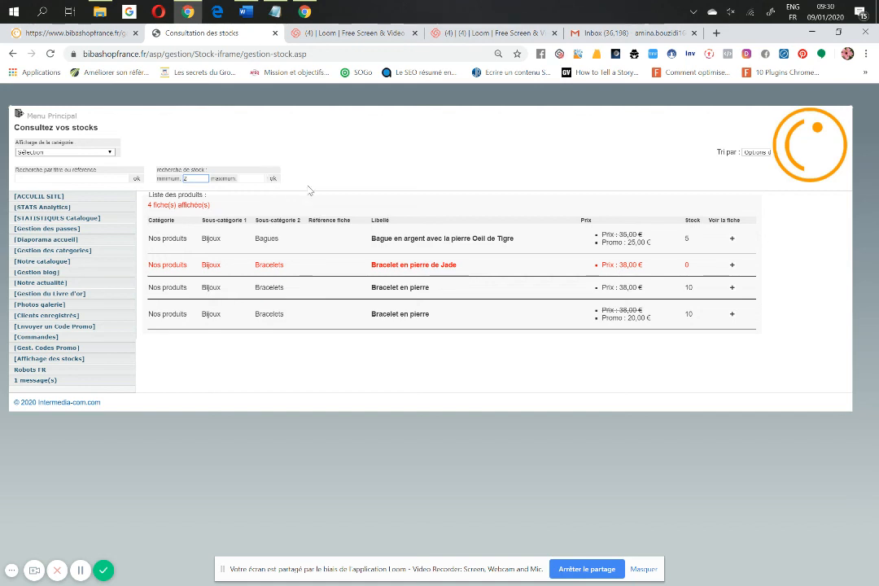
left_click(262, 179)
left_click(273, 178)
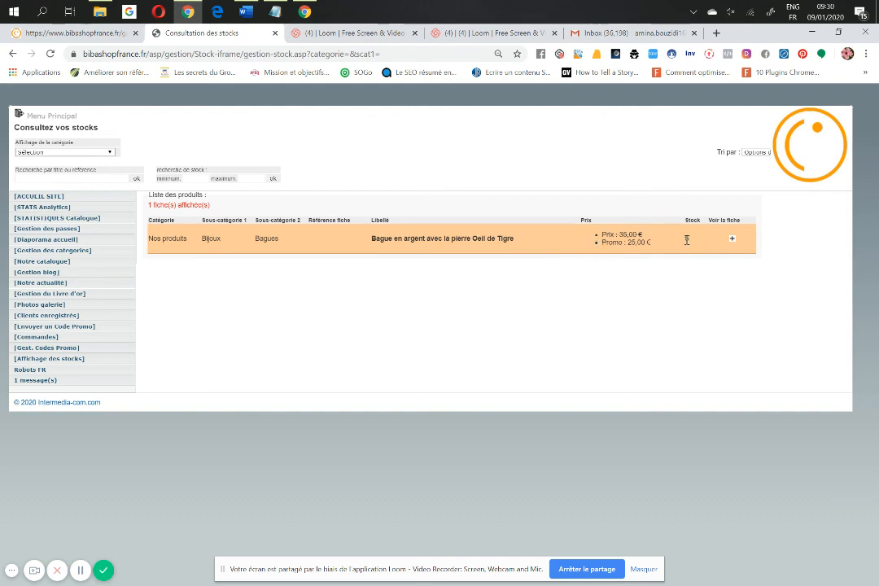
- Look over the Robots FR list of site pages, and open the access code management page
left_click(61, 372)
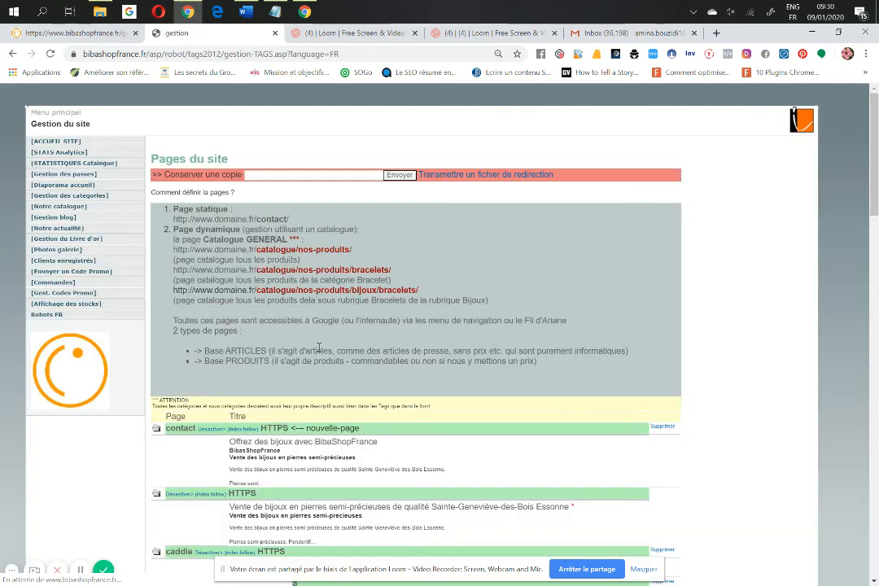
scroll(335, 332, "down", 2)
scroll(333, 329, "up", 2)
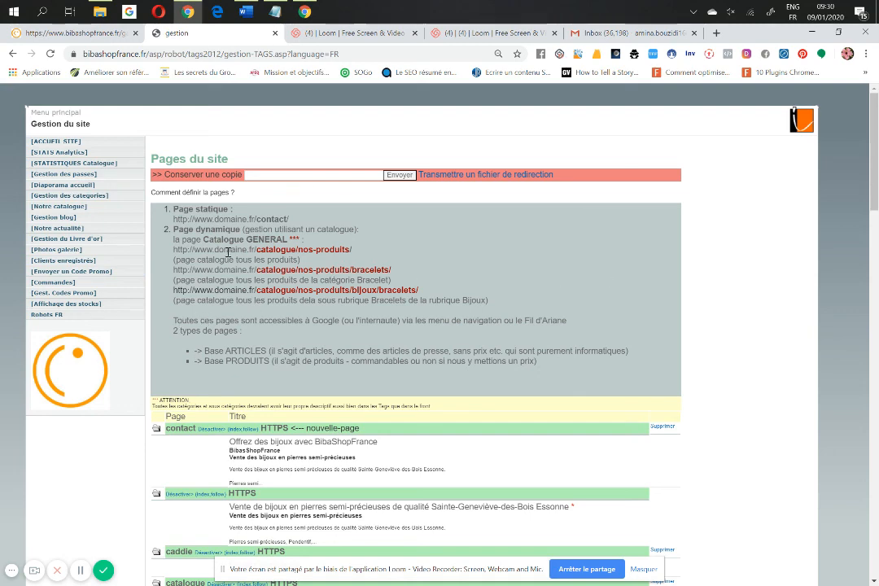
left_click(64, 174)
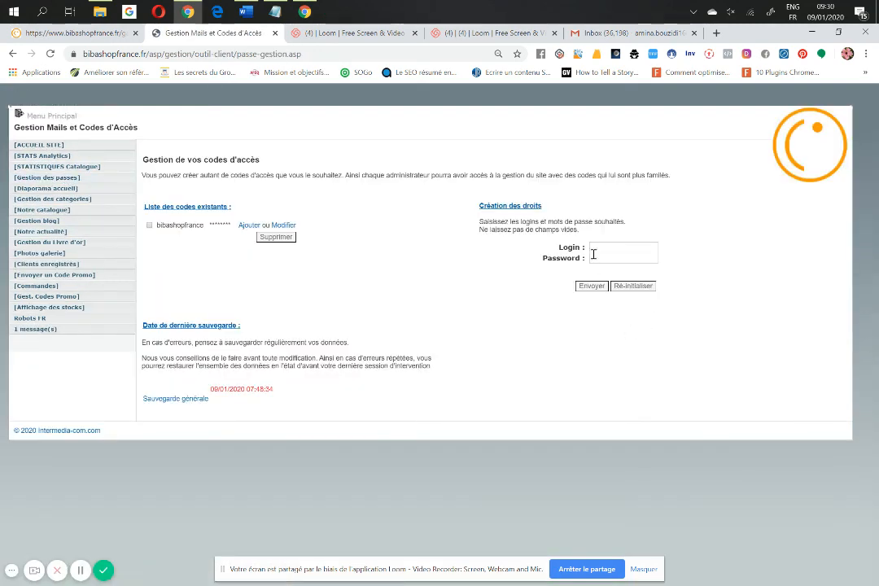